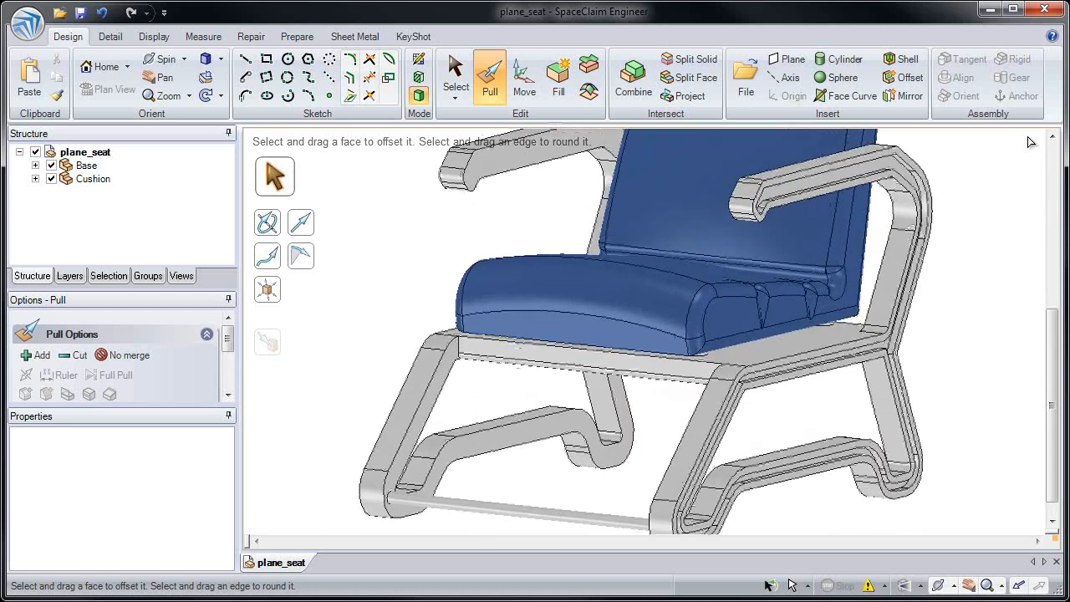
- Create a rectangular solid block between the base's side frames under the seat, undoing the trial pull on its front face
left_click(487, 412)
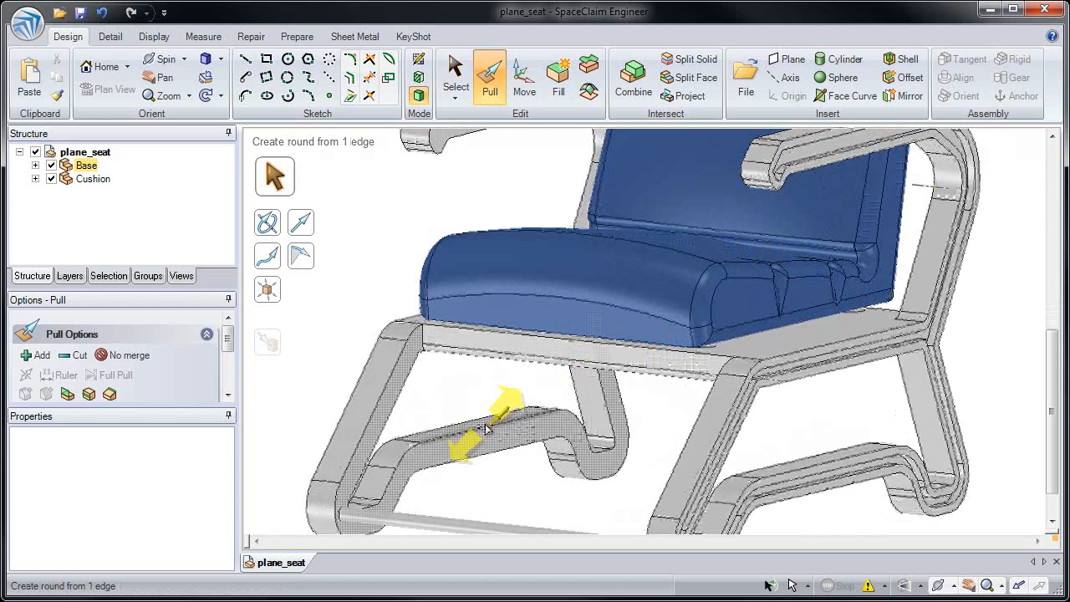
left_click(818, 455, "ctrl")
left_click_drag(814, 414, 769, 391)
left_click(789, 442)
left_click(621, 437)
mouse_move(603, 442)
left_mouse_down()
mouse_move(423, 463)
mouse_move(698, 422)
mouse_move(626, 444)
mouse_move(583, 443)
left_mouse_up()
key("ctrl+z")
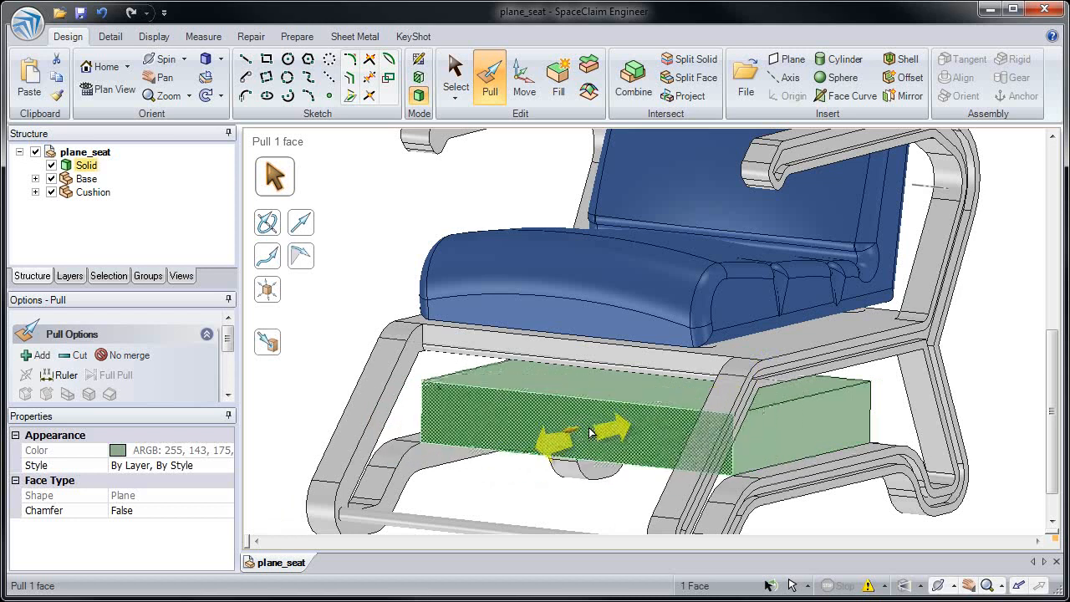
- Set the ruler distance from the block's top face to the seat frame's underside to 2 in, 1 in and finally 0 in
left_click(639, 392)
left_click(708, 323)
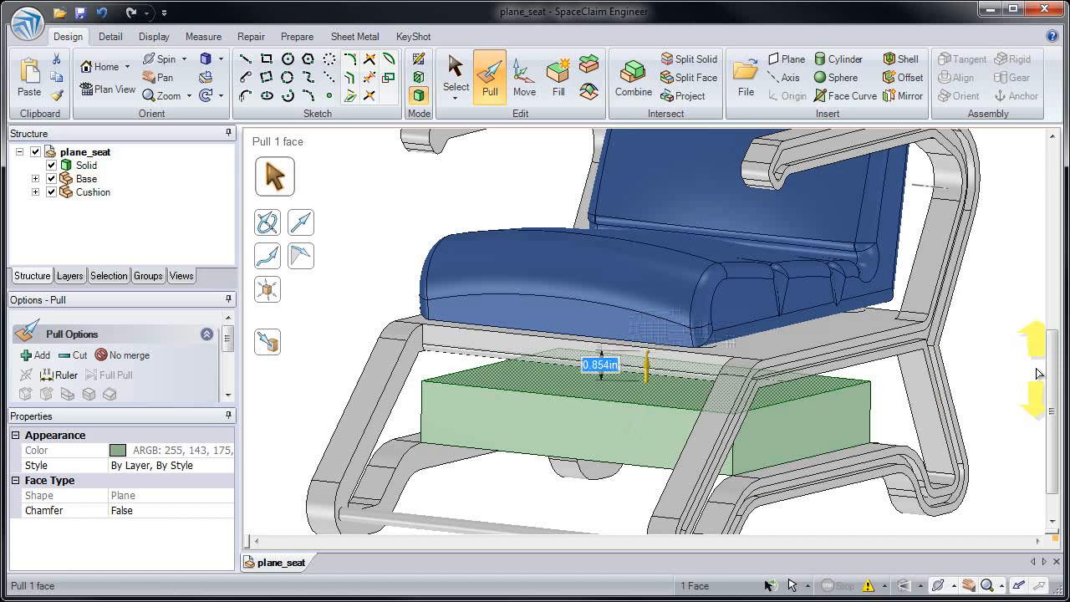
type("2")
key("Return")
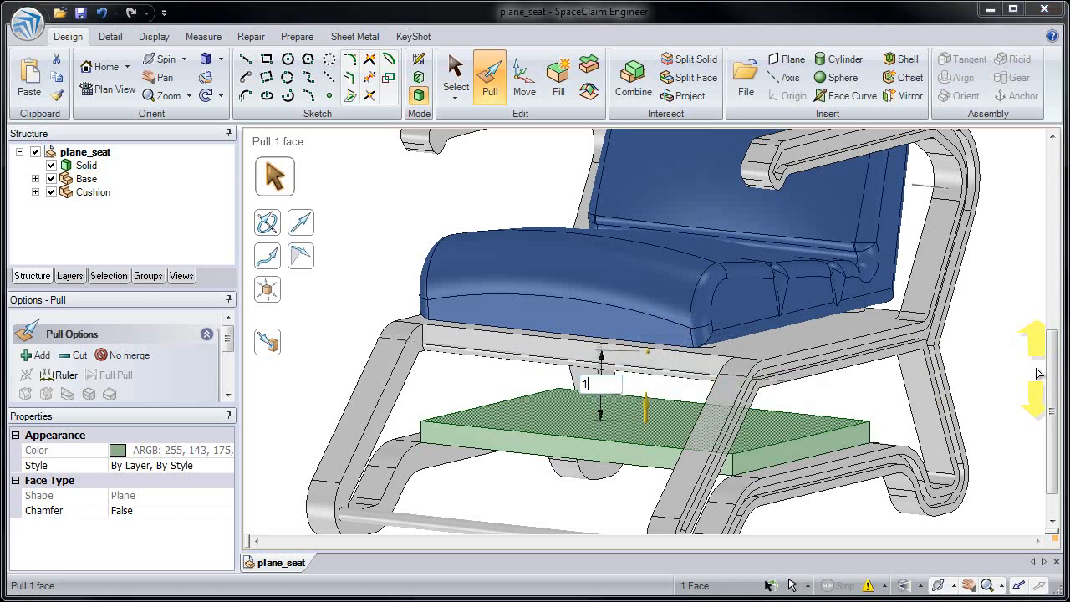
type("1")
key("Return")
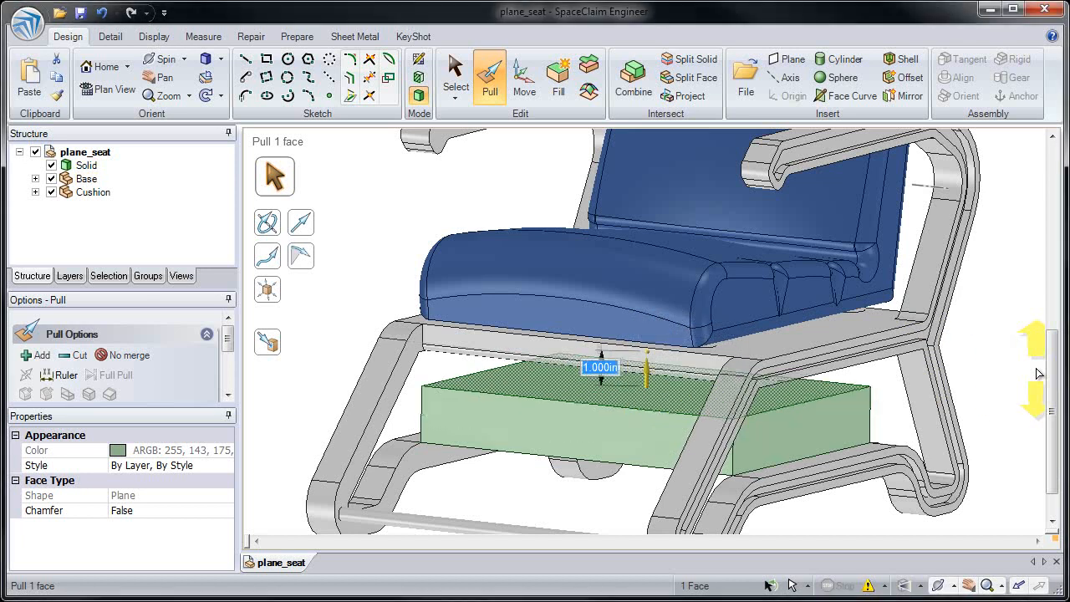
type("0")
key("Return")
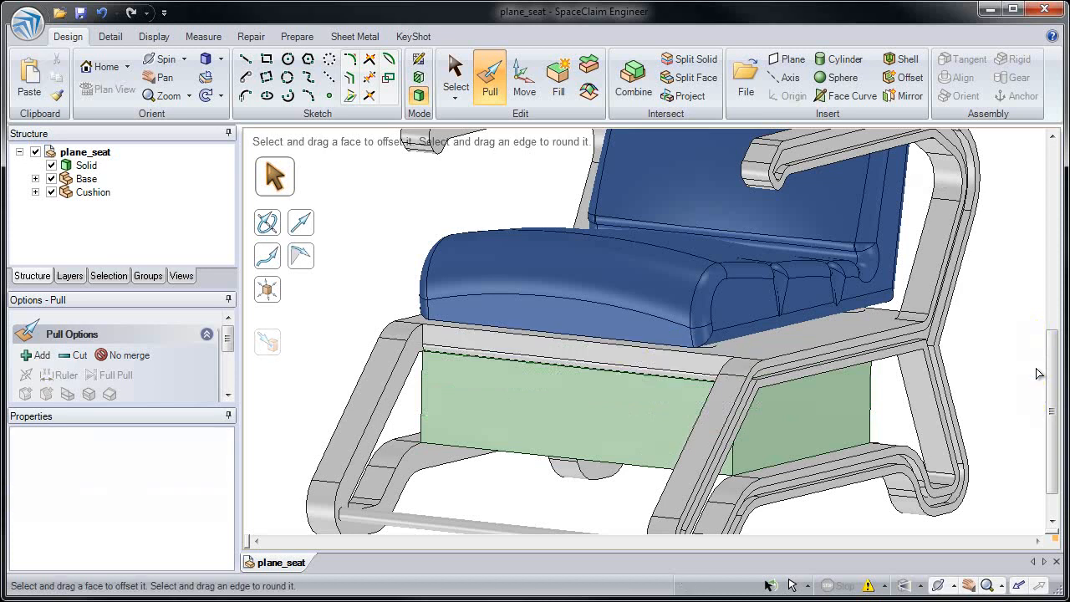
- Hide the Base and Cushion components and display the remaining block as transparent
left_click(51, 178)
left_click(51, 191)
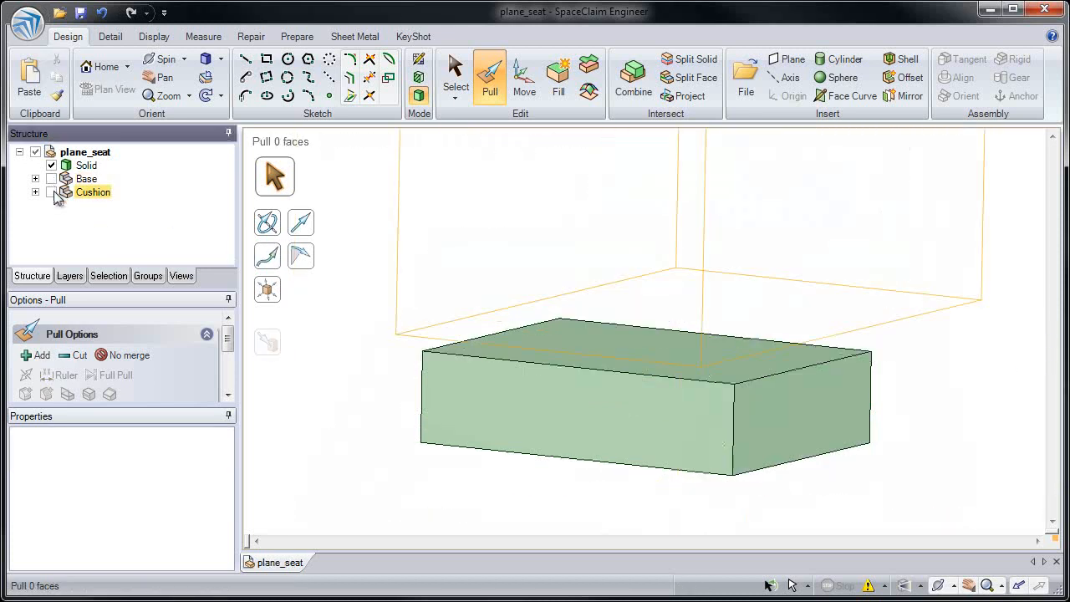
left_click(522, 361)
middle_click_drag(521, 361, 513, 274)
scroll(440, 95, "down", 1)
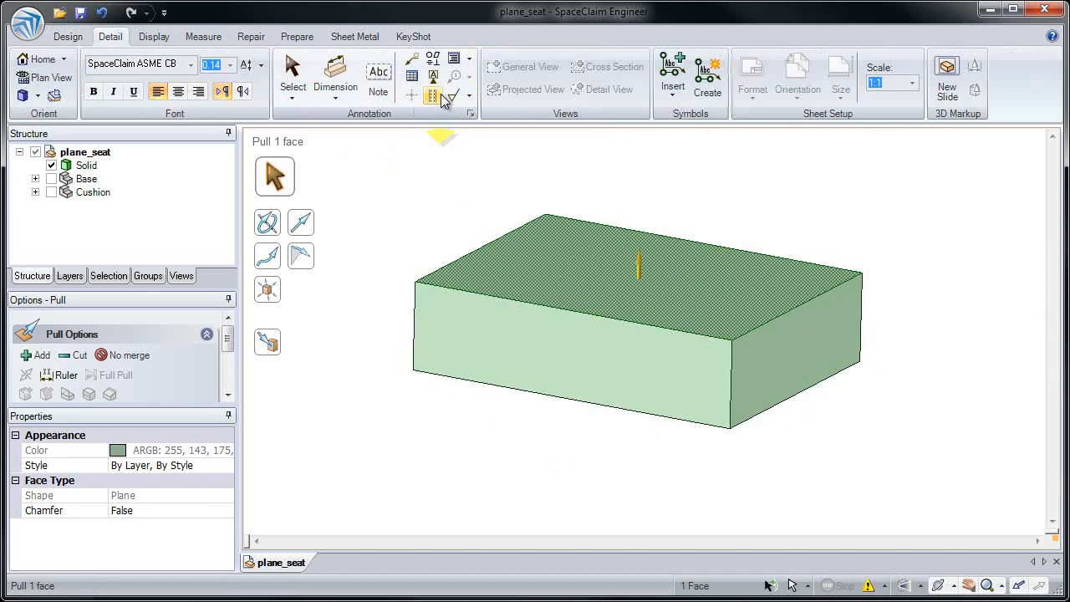
scroll(443, 98, "down", 1)
left_click(455, 115)
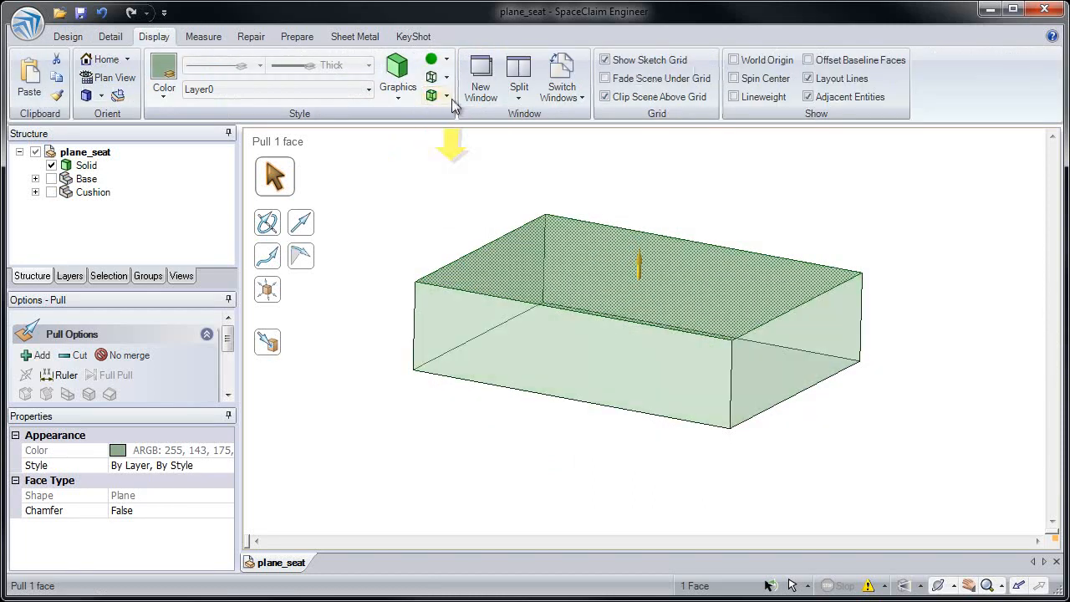
scroll(447, 99, "up", 2)
left_click(466, 149)
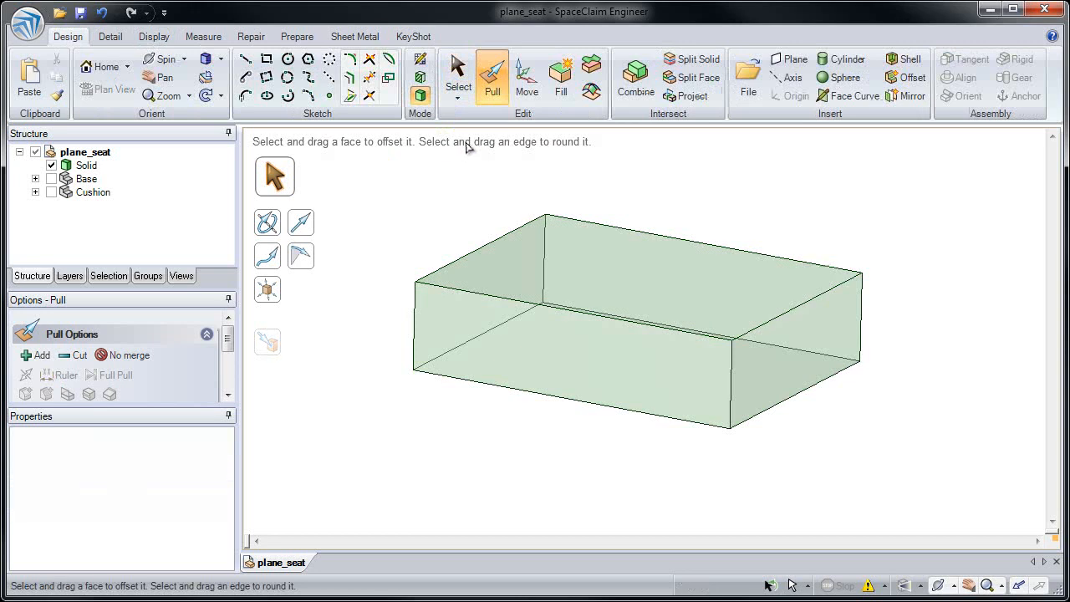
- Insert the STEP file A10-B5_SERVER_BOX.stp into the design
left_click(752, 81)
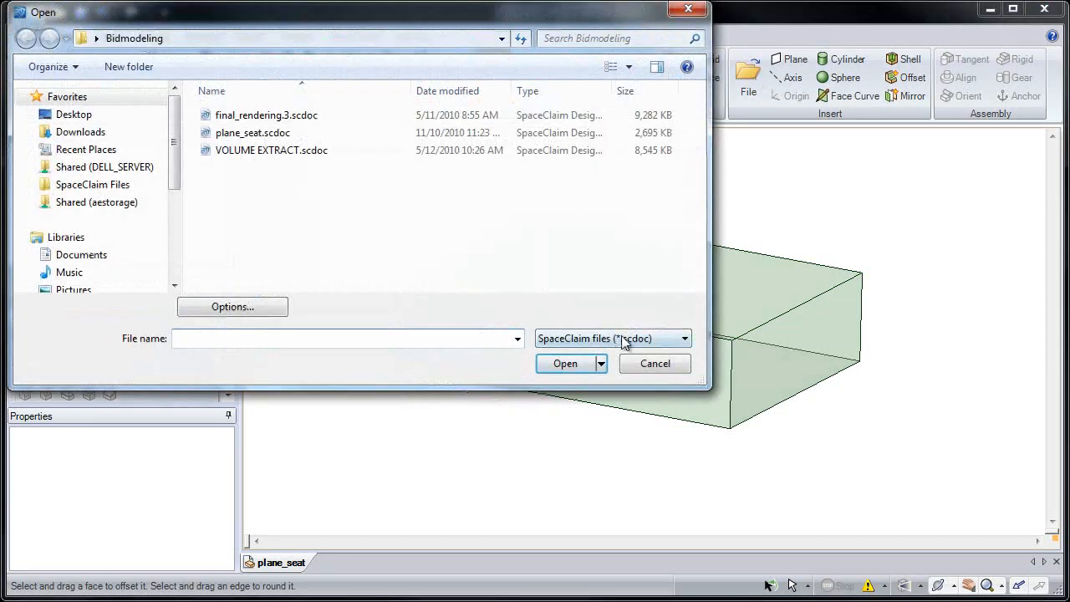
left_click(623, 339)
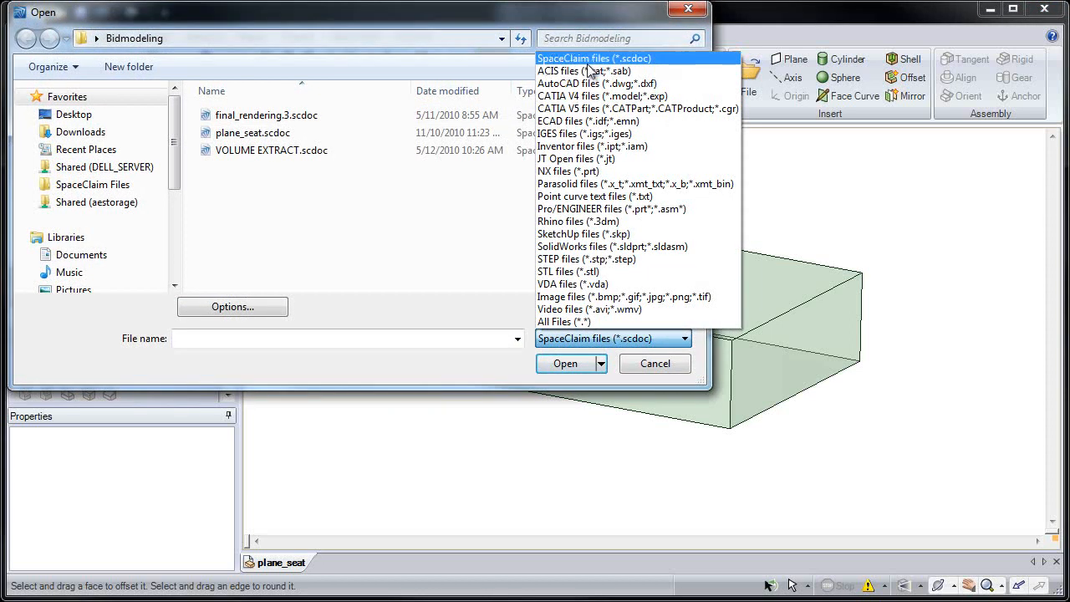
left_click(583, 260)
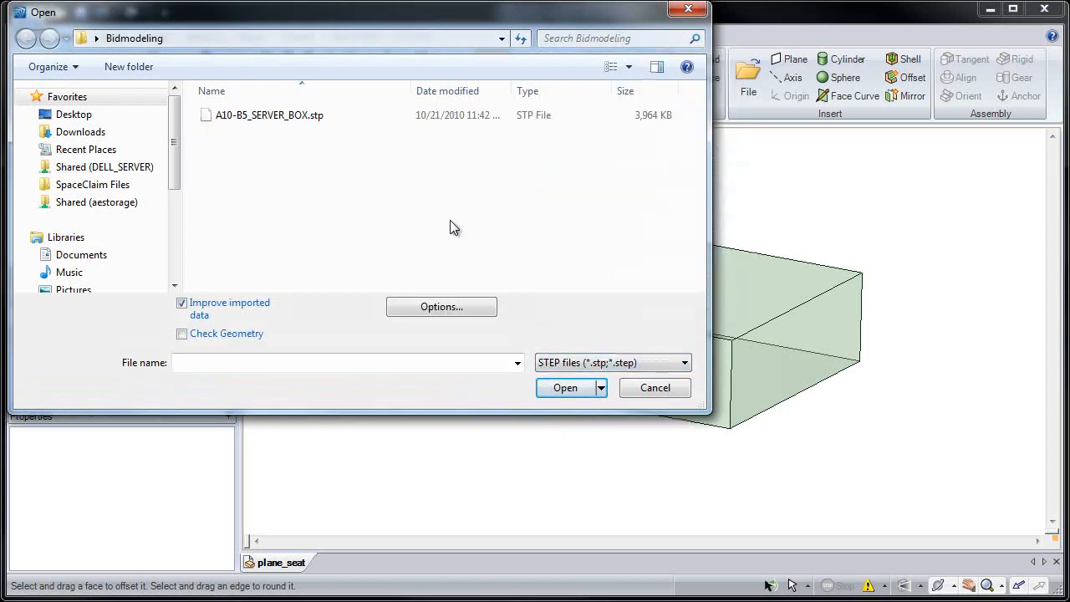
double_click(298, 117)
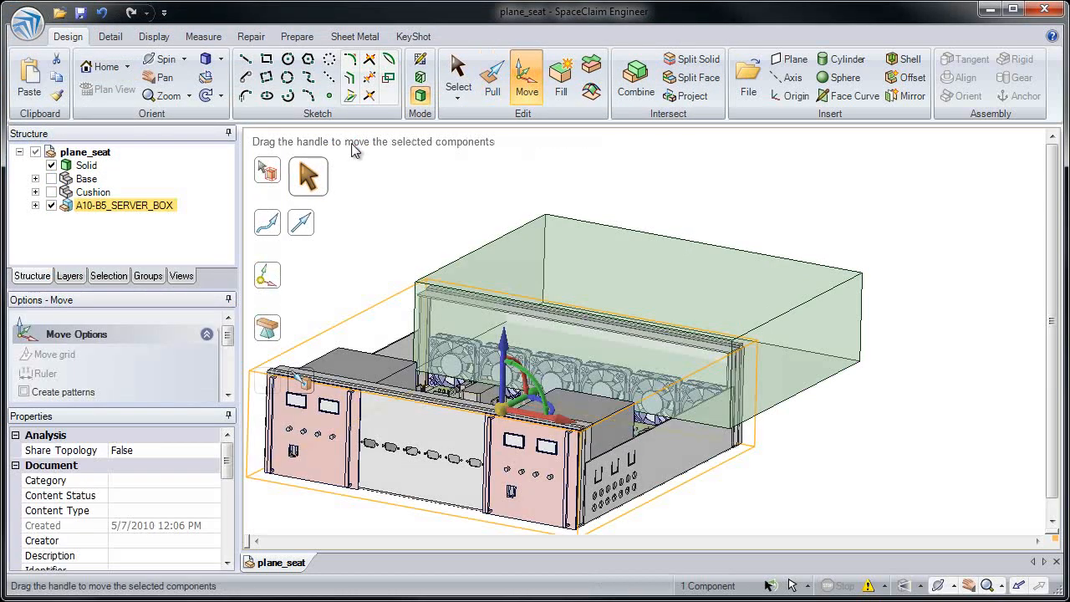
- Re-anchor the Move handle on the server box and move the box up to the transparent block's front using Up To
left_click_drag(501, 410, 480, 438)
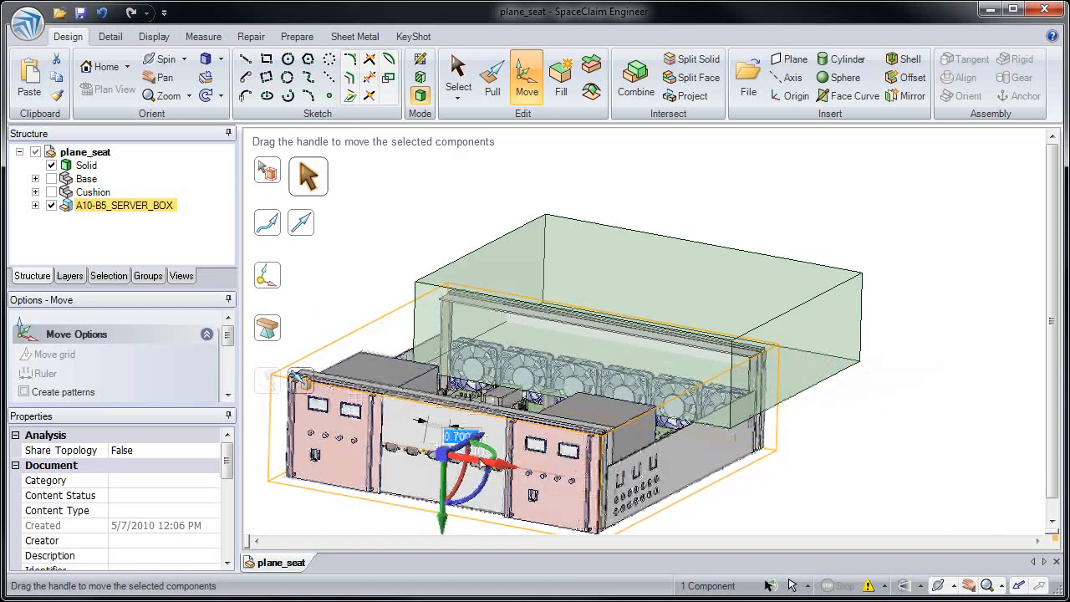
left_click(531, 413)
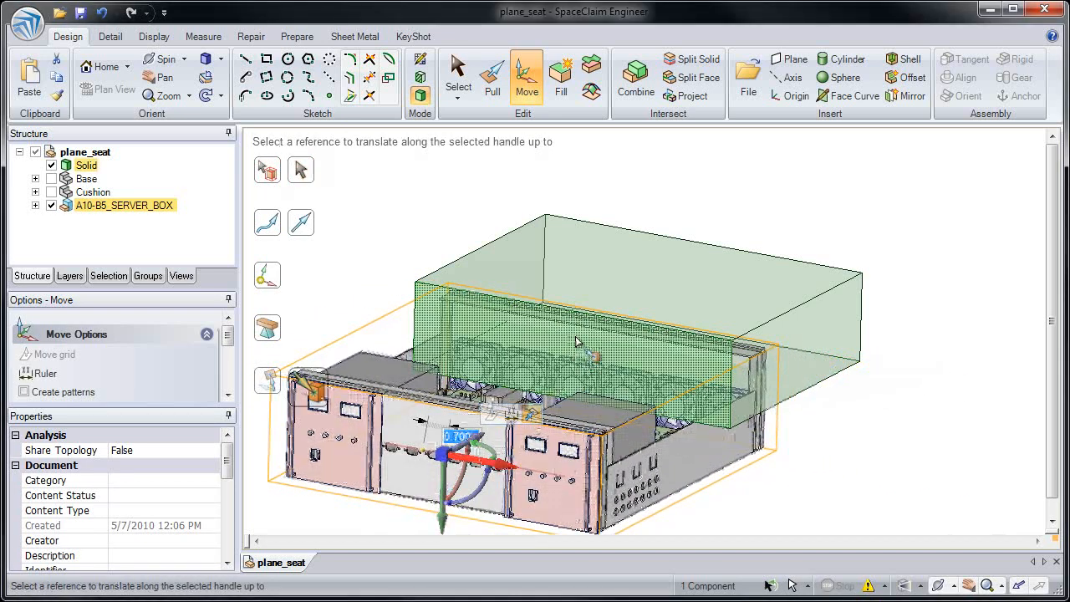
left_click(577, 343)
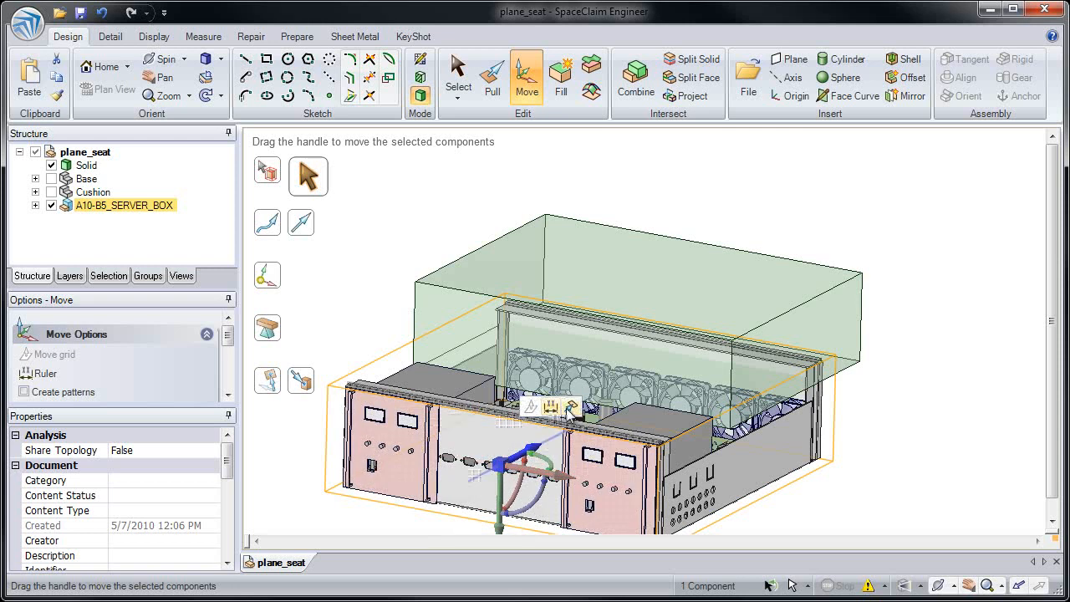
left_click(571, 407)
left_click(591, 376)
- Move the server box vertically up to the transparent block's bottom face
left_click_drag(569, 428, 572, 385)
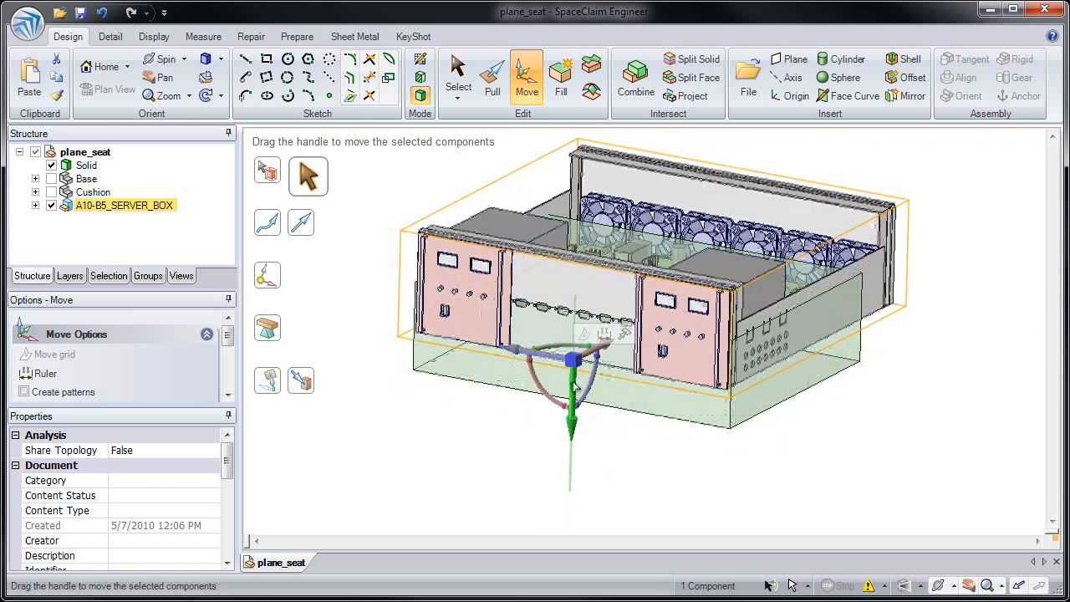
left_click(626, 335)
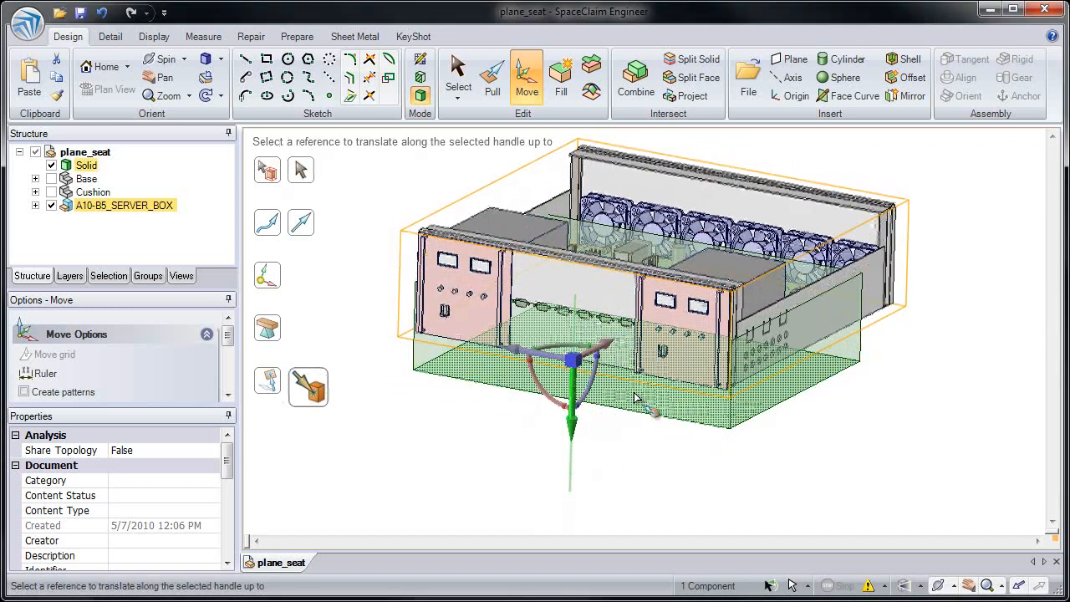
left_click(636, 398)
left_click(649, 450)
- In a plan view of the server box's side, box-select its rear panel section and move it up to the block's rear edge
middle_click_drag(657, 450, 770, 397)
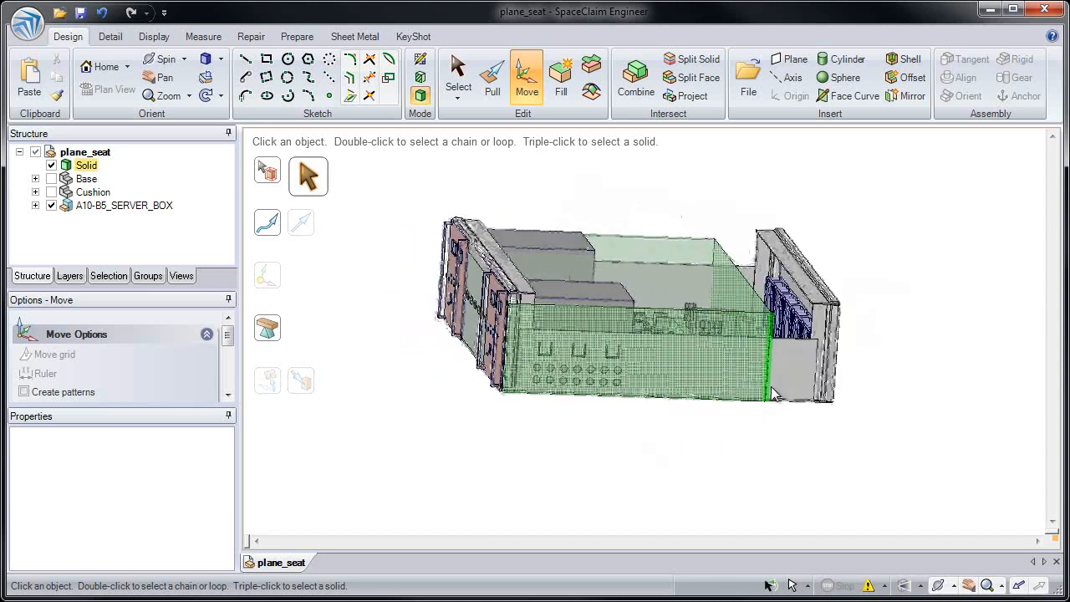
left_click(790, 376)
key("v")
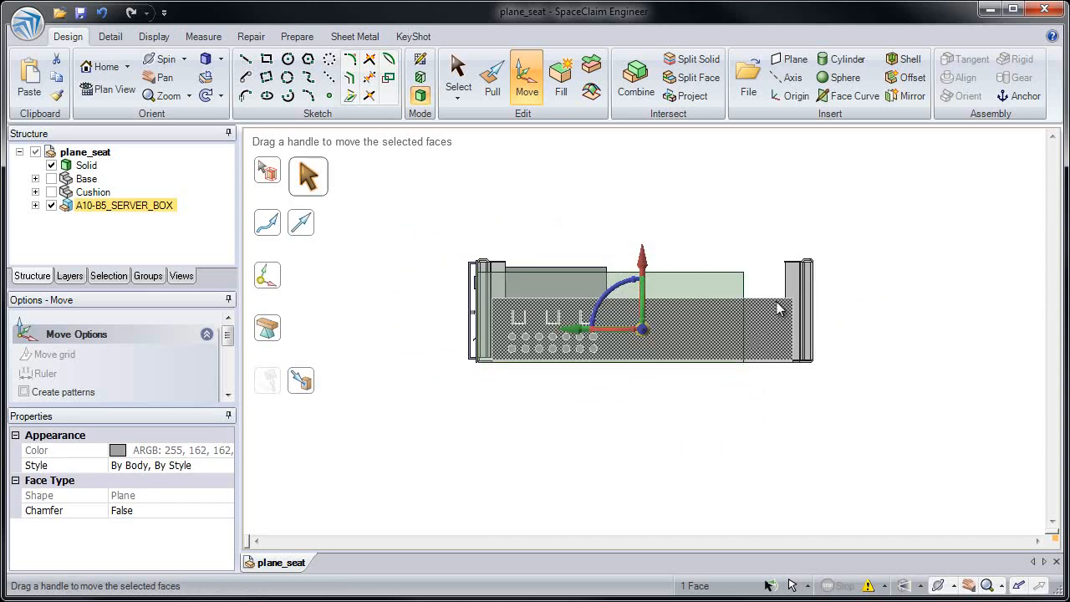
scroll(778, 314, "up", 5)
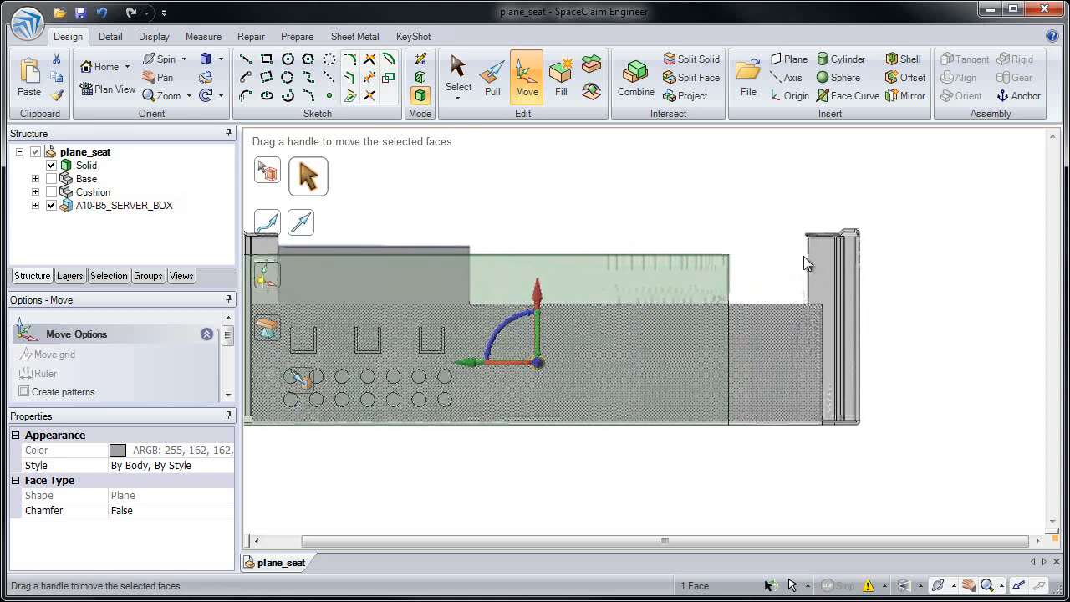
left_click(800, 222)
left_click_drag(898, 449, 901, 468)
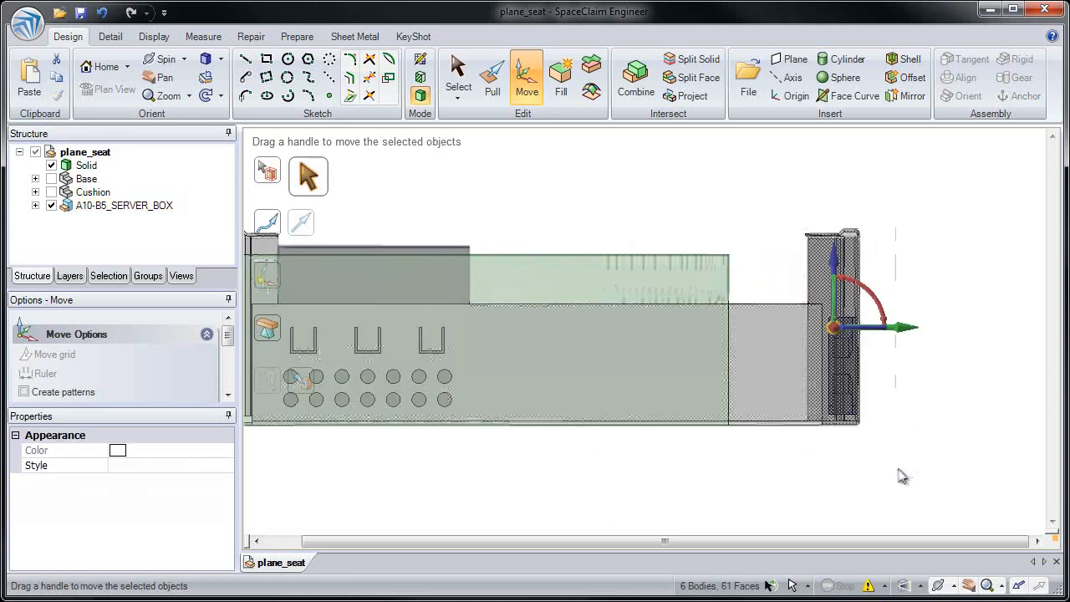
left_click_drag(947, 328, 917, 329)
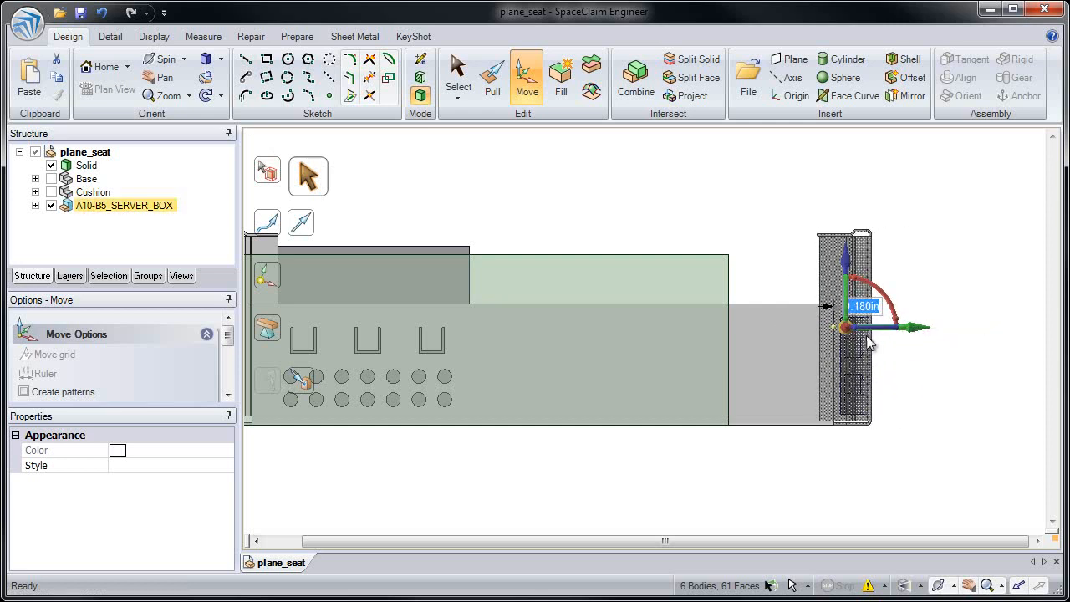
left_click_drag(845, 329, 882, 280)
left_click(940, 238)
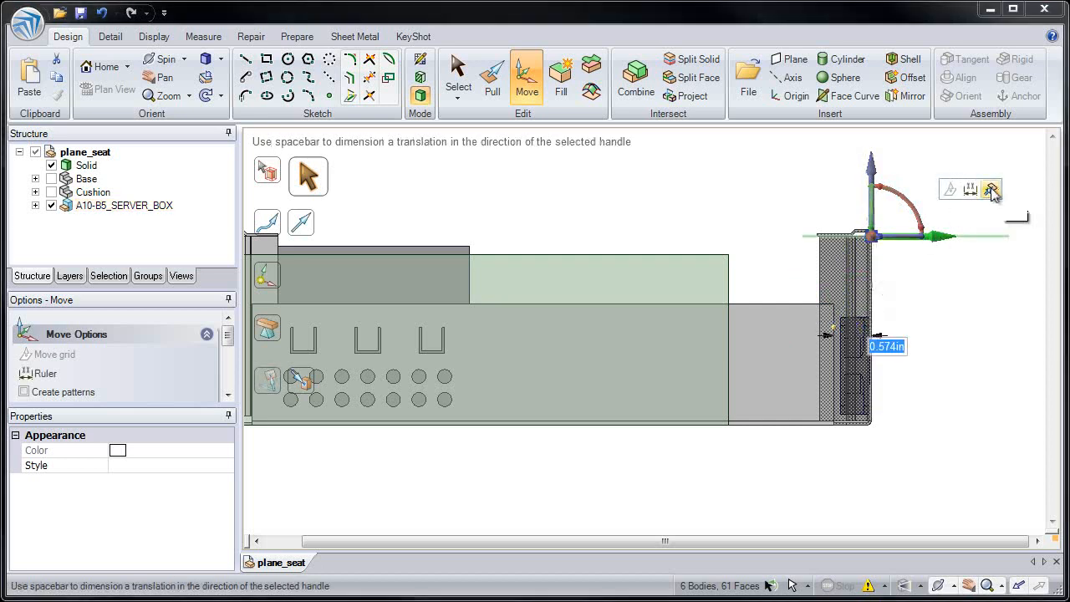
left_click(991, 190)
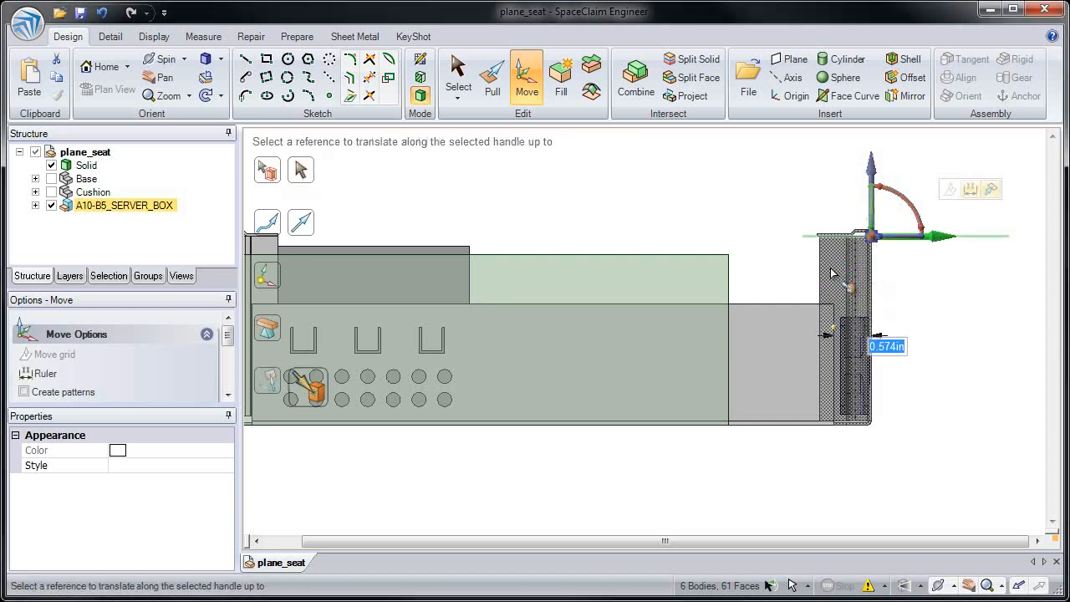
left_click(731, 282)
left_click(600, 221)
- In the side plan view, box-select the server box's upper faces and move them up to the block's top edge
middle_click_drag(758, 368, 763, 423)
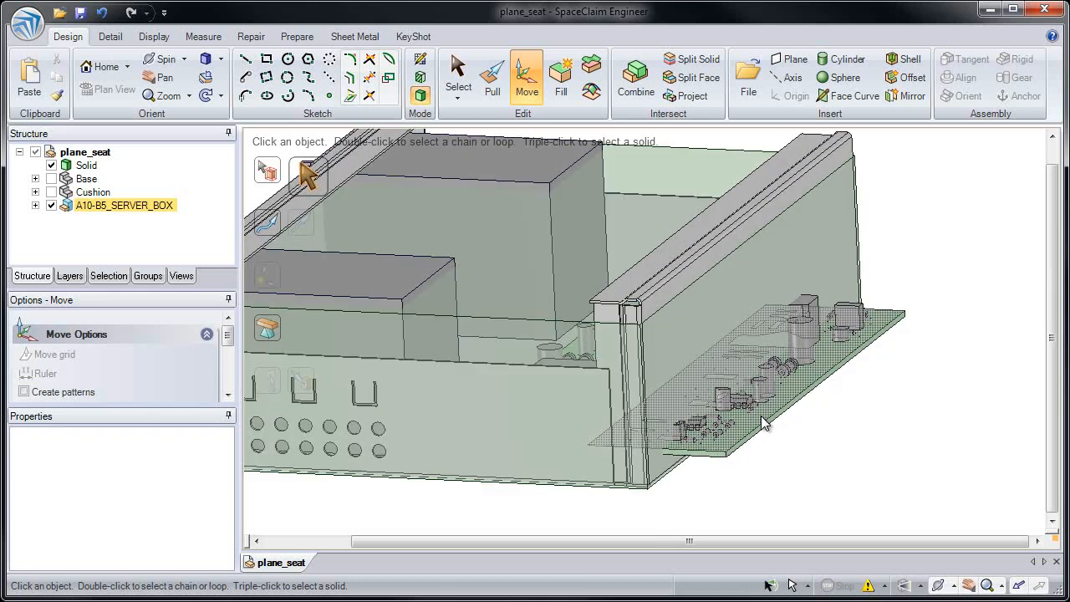
left_click(554, 394)
key("v")
middle_click_drag(537, 208, 651, 234, "shift")
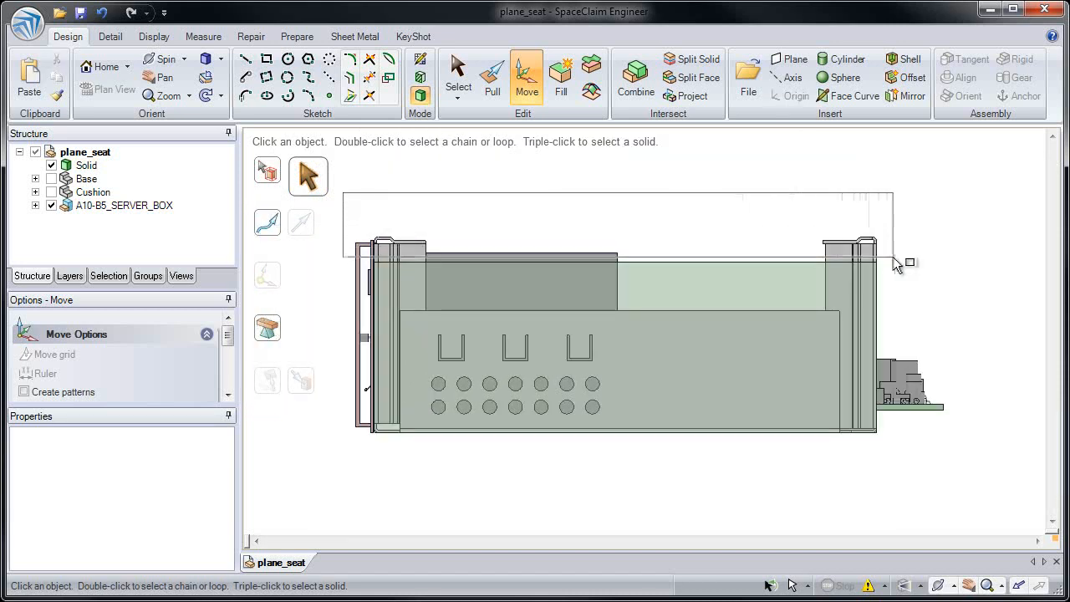
left_click_drag(895, 259, 895, 258)
left_click_drag(486, 247, 384, 238)
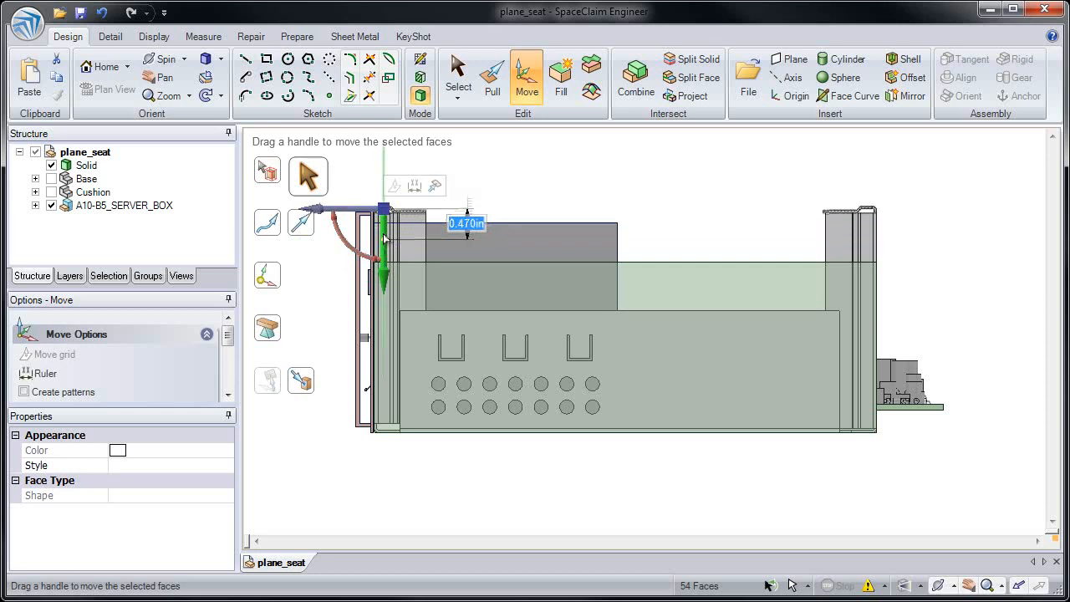
left_click(434, 186)
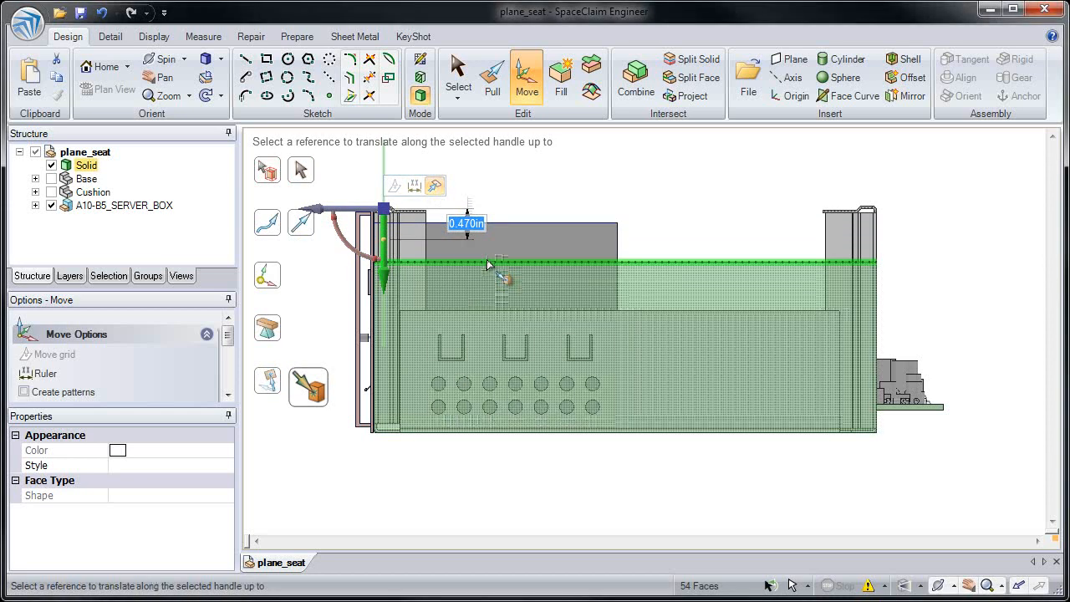
left_click(489, 265)
left_click(539, 209)
key("h")
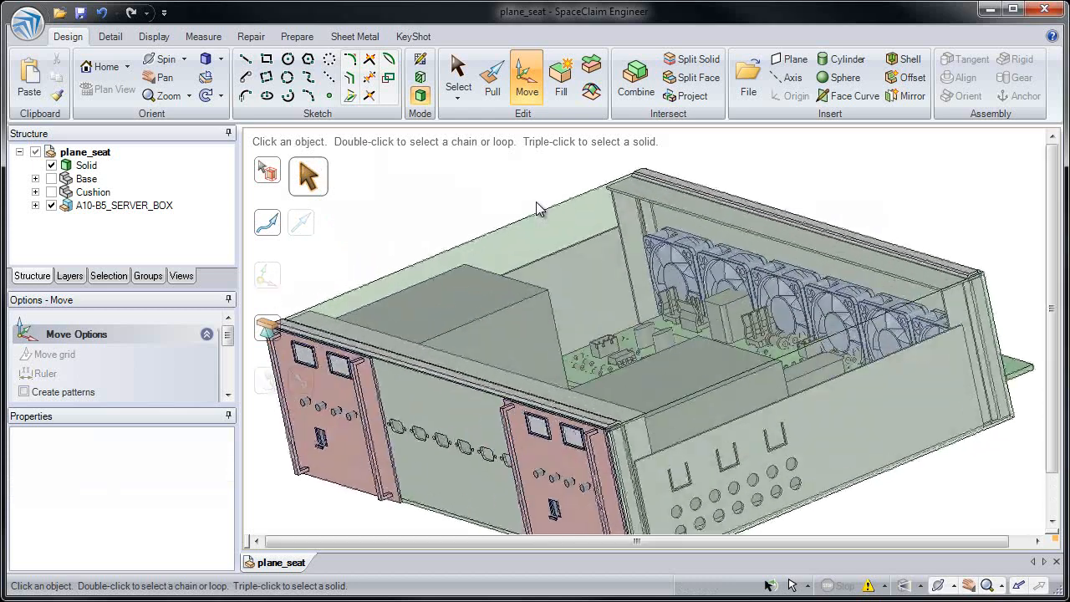
- Isolate the server box's front-right power module and fit it in the view
middle_click_drag(514, 443, 511, 344)
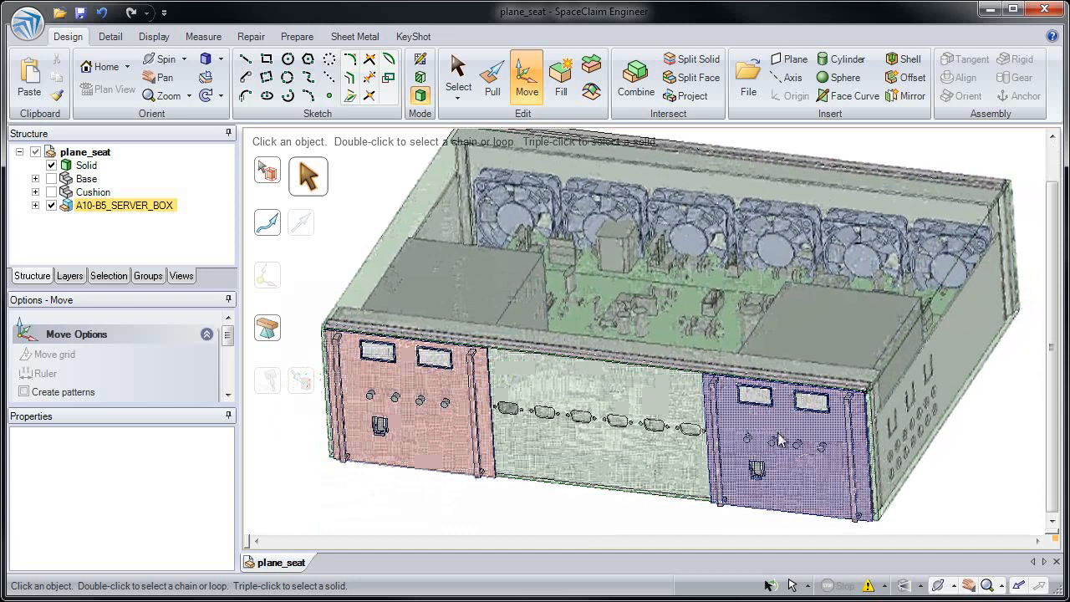
right_click(777, 441)
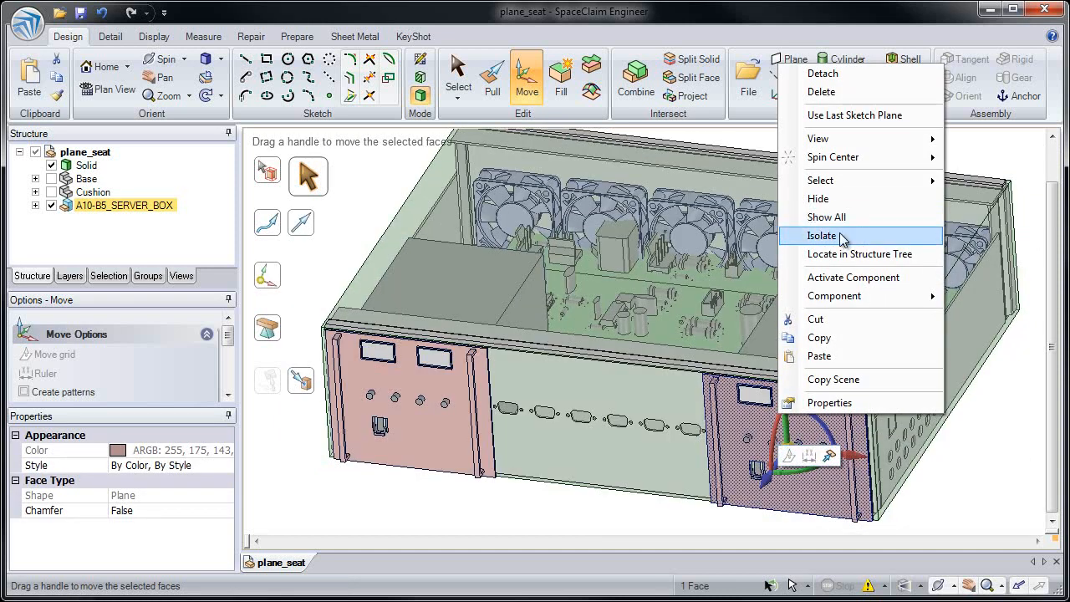
left_click(842, 237)
left_click(840, 236)
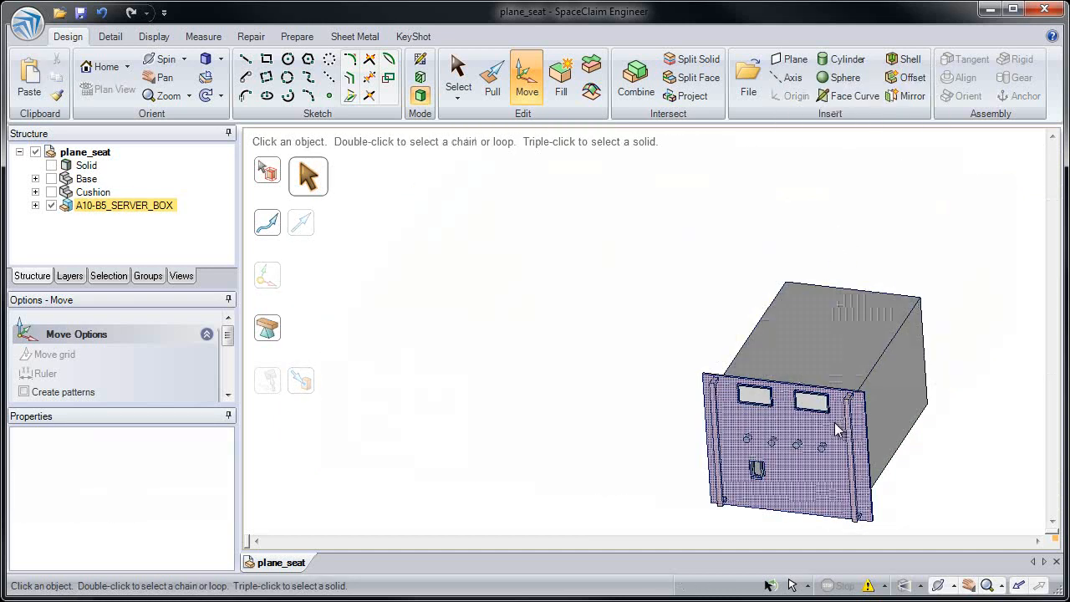
key("z")
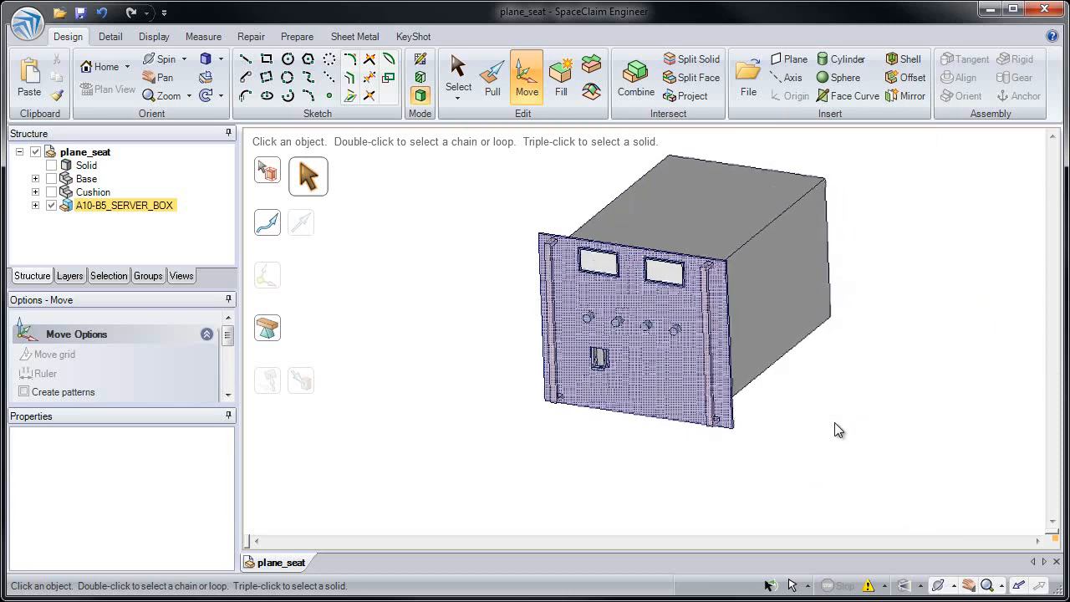
- Dimension the width and height of the isolated power module's front plate
left_click(595, 400)
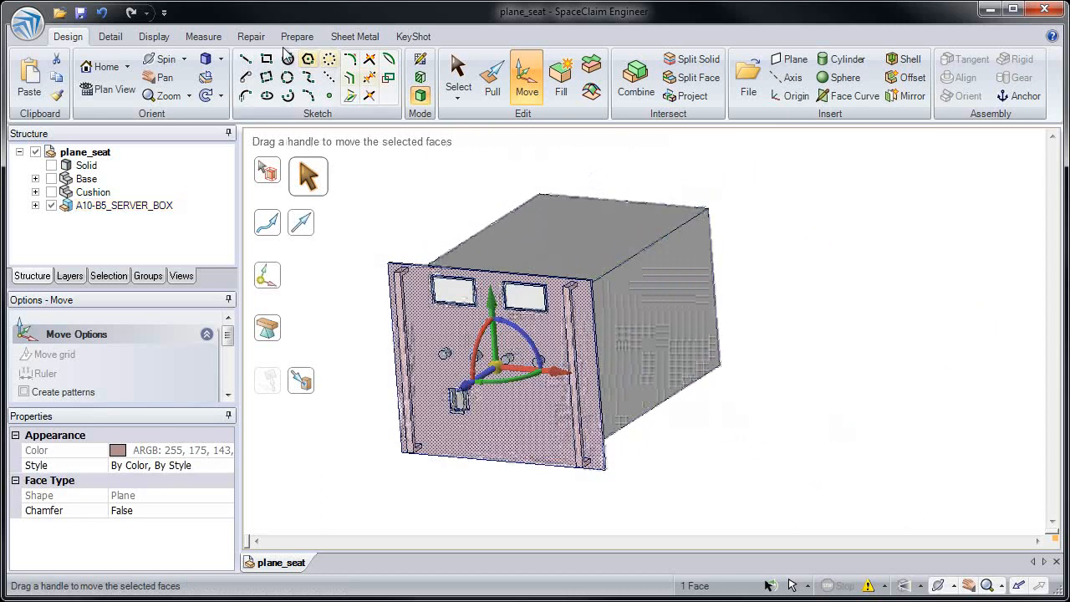
left_click(112, 37)
left_click(334, 74)
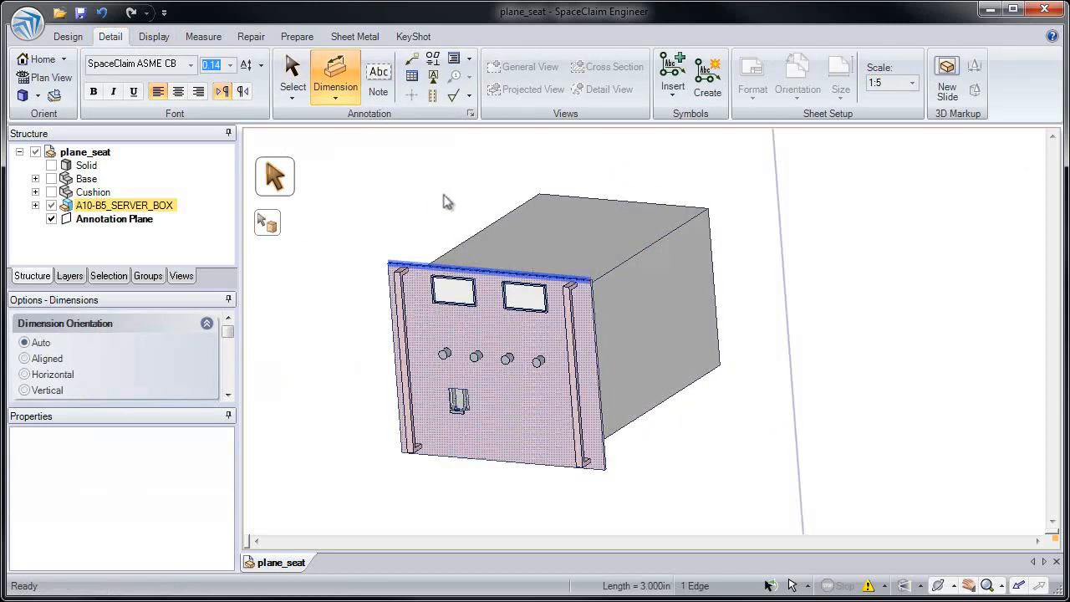
left_click(475, 177)
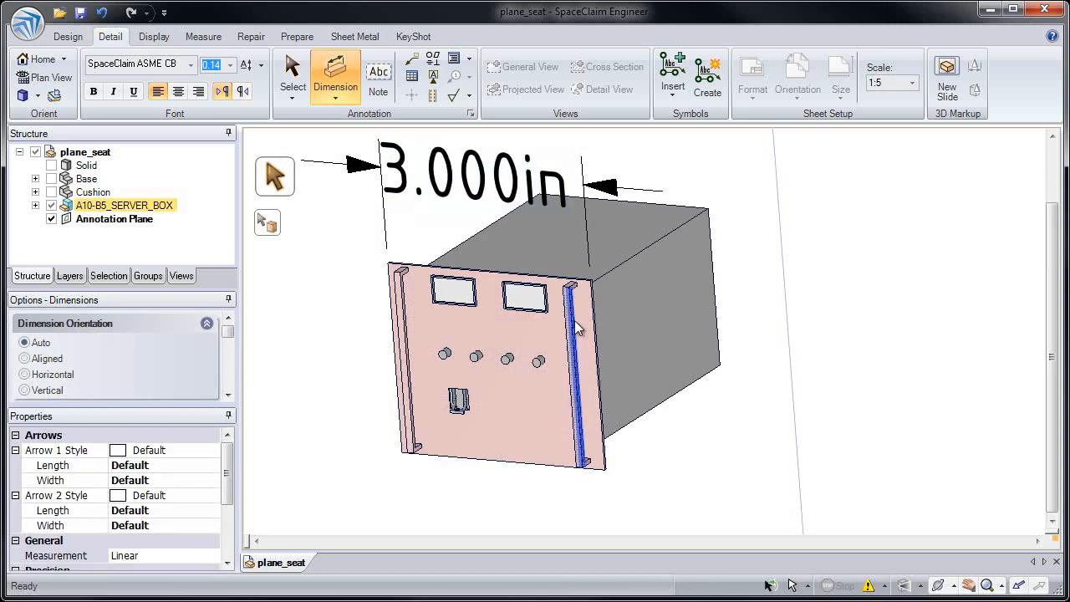
left_click(596, 339)
left_click(819, 382)
key("Escape")
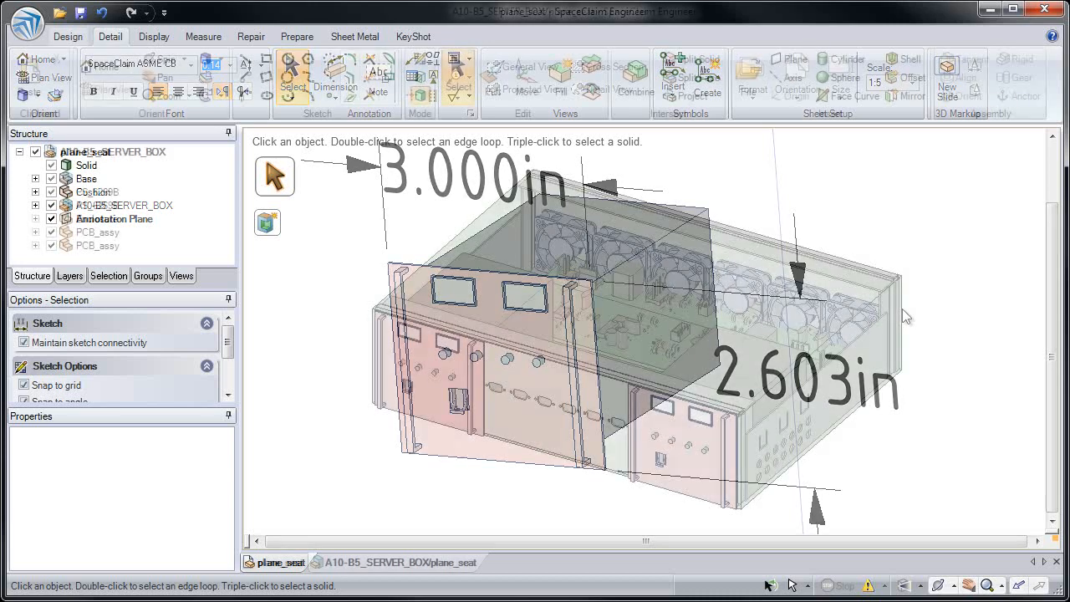
- Replace the front-left PS_6269B power supply component in the server box with the Parasolid file PS_8801X-AC.x_b
right_click(111, 196)
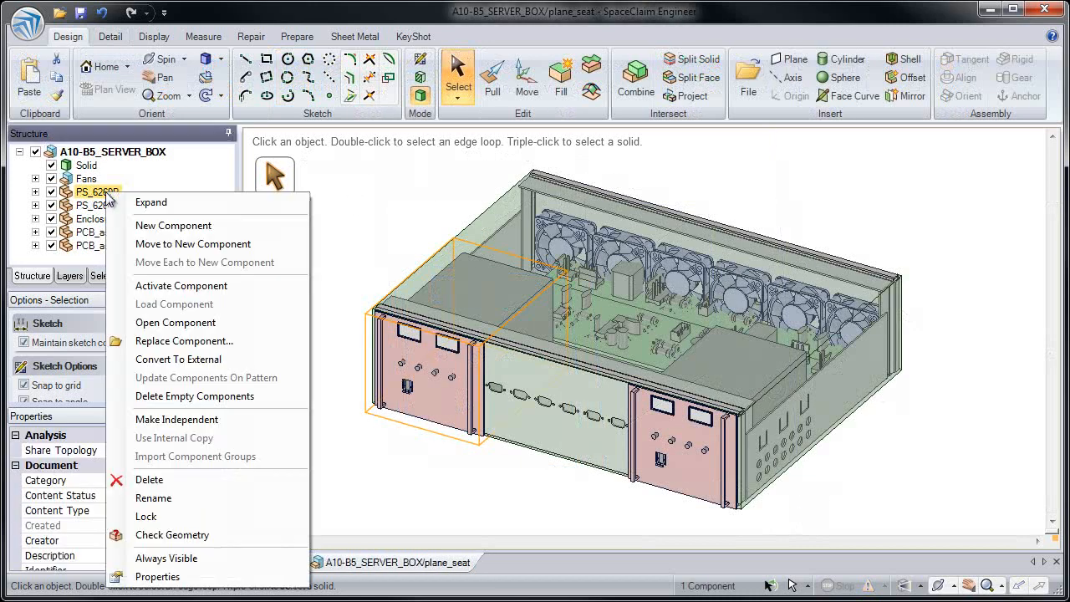
left_click(173, 323)
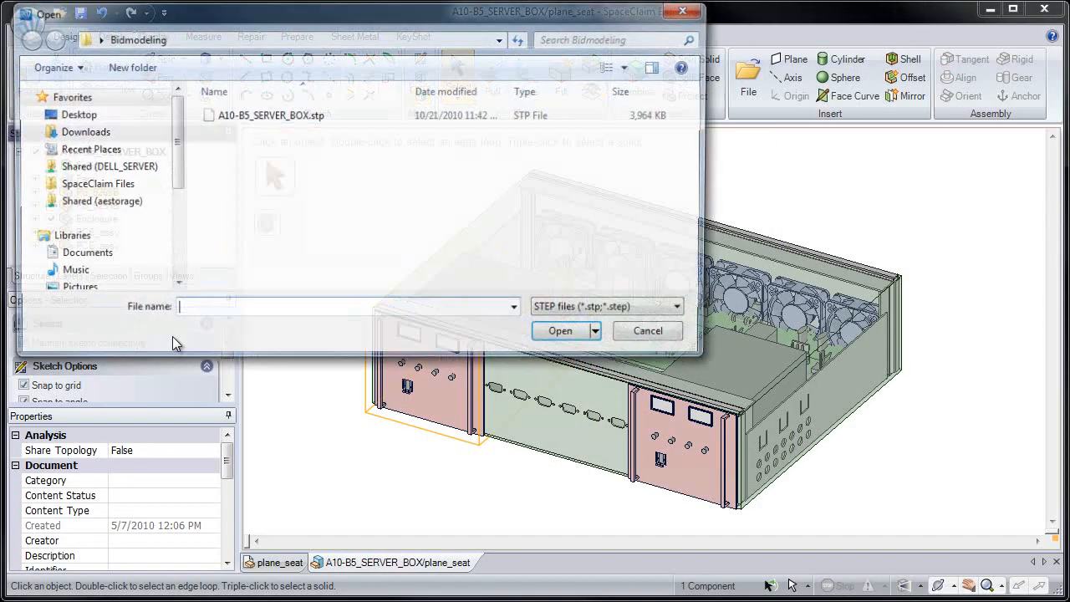
left_click(579, 311)
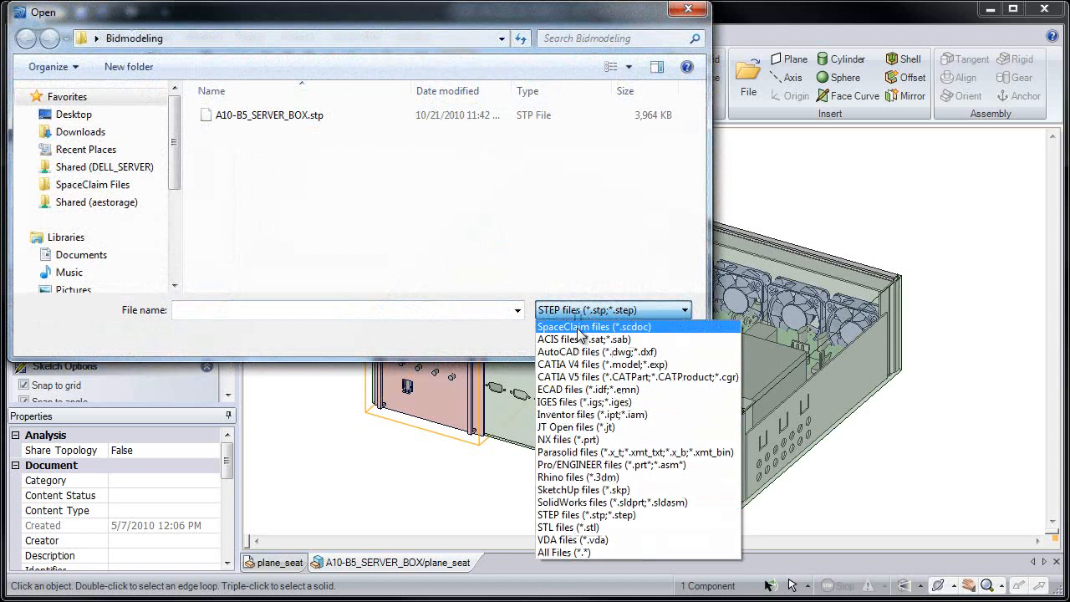
left_click(591, 453)
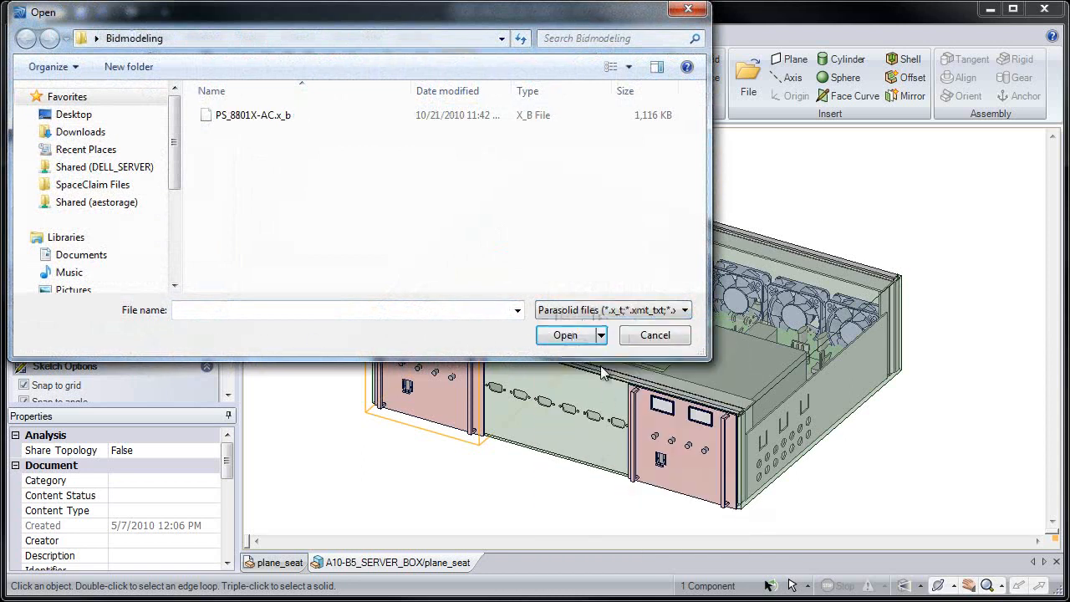
double_click(322, 115)
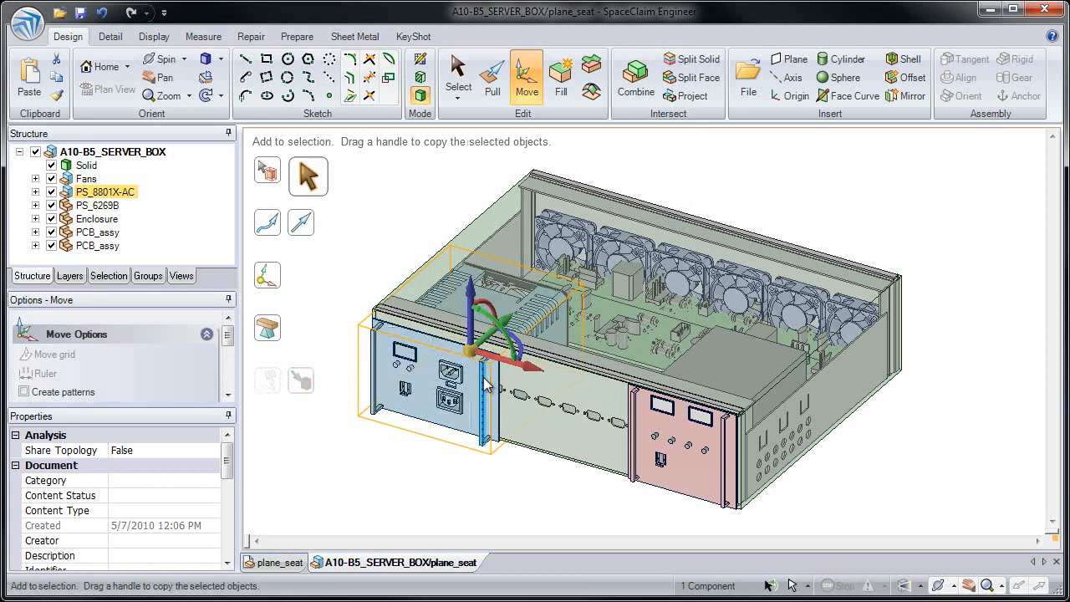
- Copy the PS_8801X-AC power supply along the front up to the enclosure's opposite edge and delete the remaining PS_6269B
scroll(487, 385, "up", 4)
left_click_drag(499, 474, 509, 489)
middle_click_drag(507, 493, 458, 387, "ctrl")
left_click_drag(505, 401, 606, 435, "ctrl")
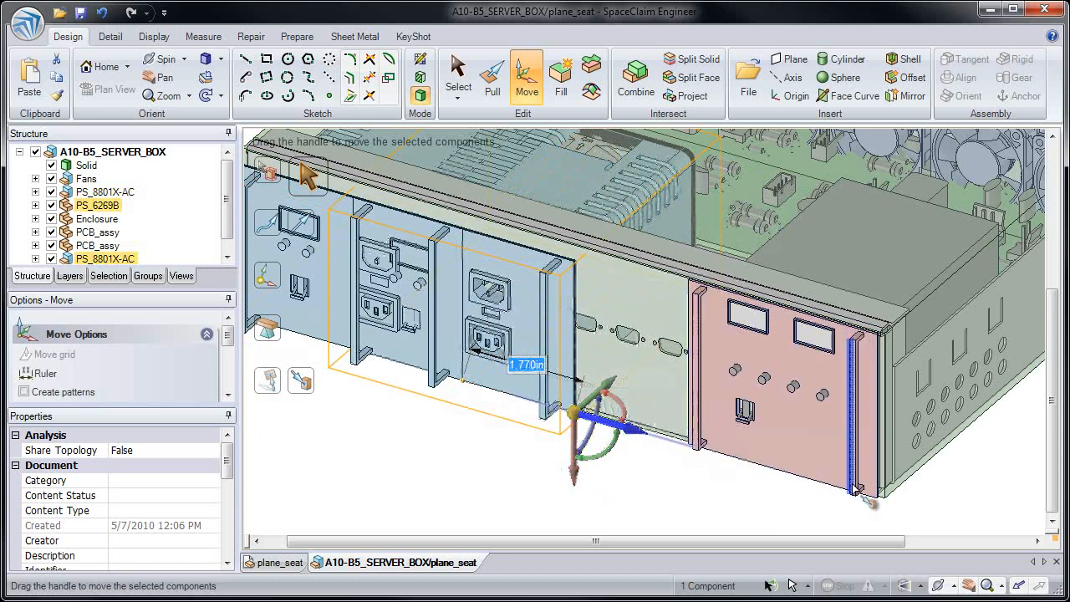
left_click(880, 501, "alt")
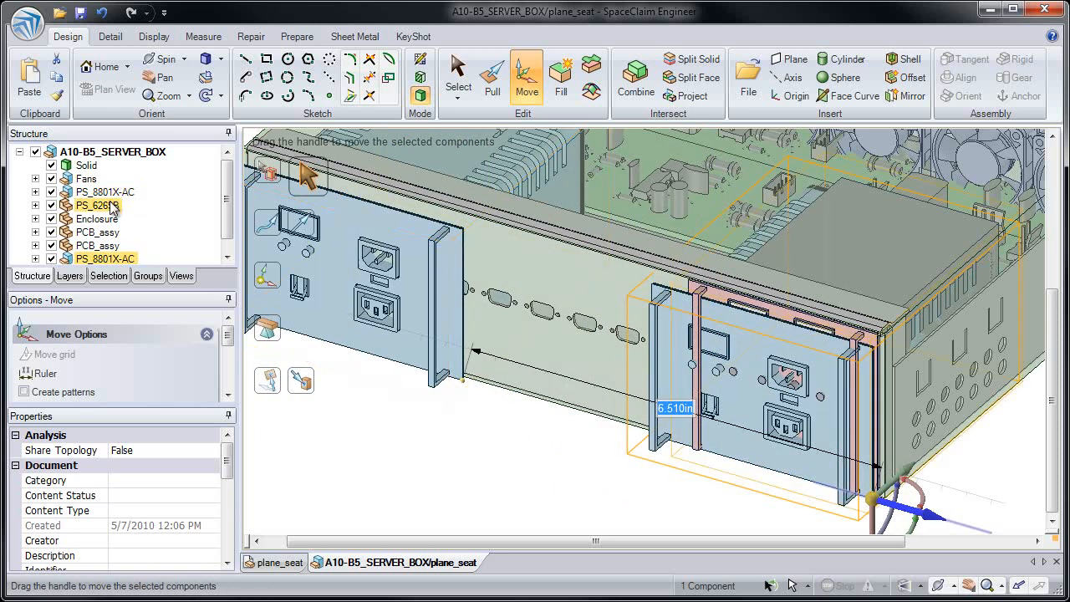
key("Escape")
middle_click_drag(382, 403, 450, 412, "shift")
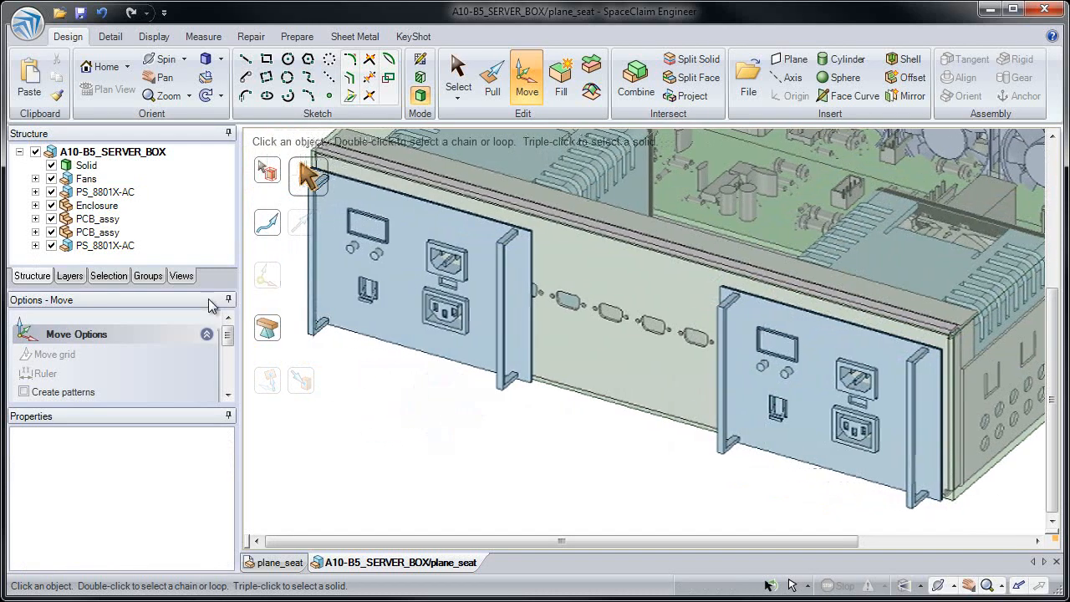
- Hide and show the original PS_8801X-AC to inspect the enclosure's front panel behind it
left_click(51, 191)
left_click(51, 191)
left_click(51, 191)
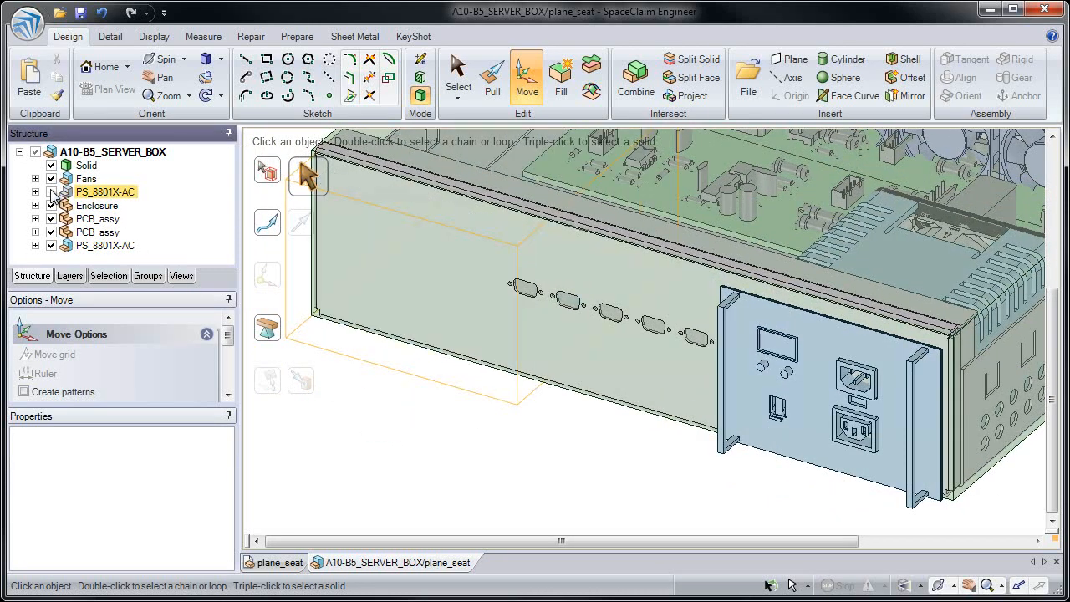
left_click(51, 191)
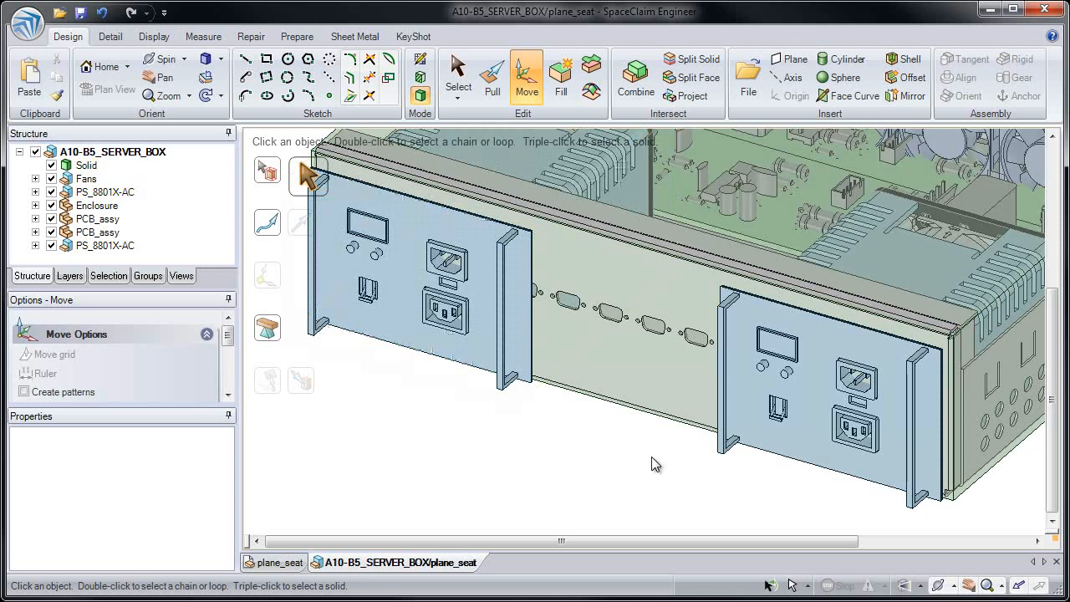
- Cut the enclosure's front panel with the PS_8801X-AC power supplies using Combine, keeping the cutters
left_click(635, 80)
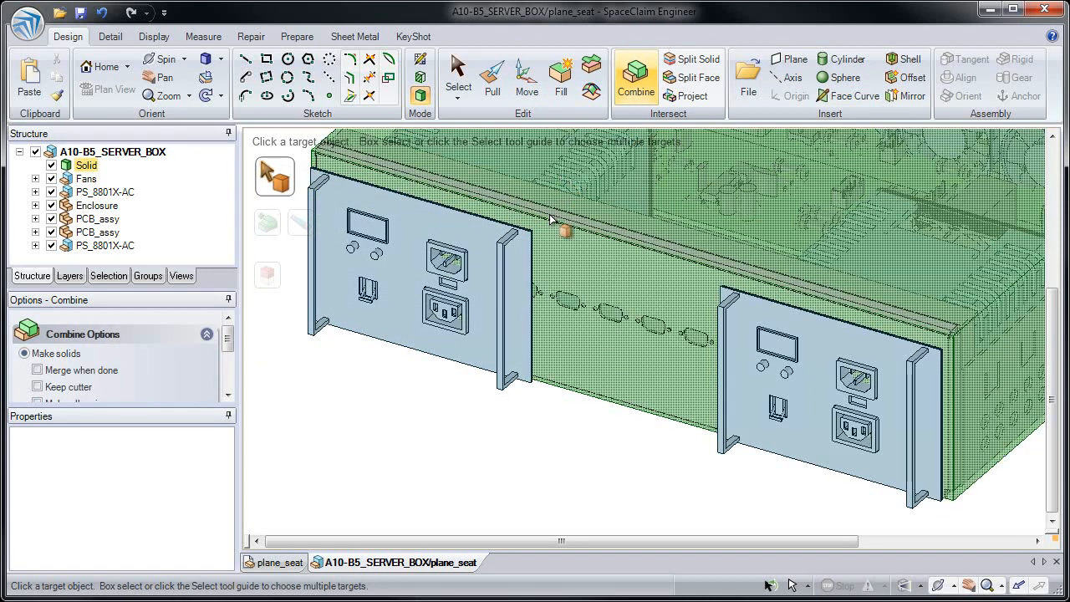
left_click(485, 236)
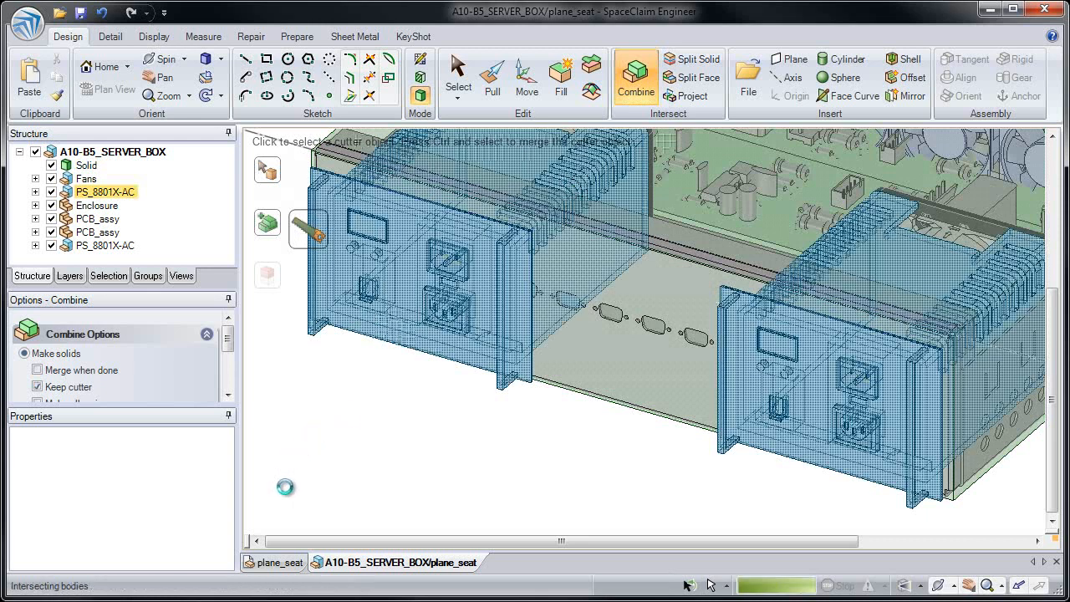
left_click_drag(649, 242, 1004, 197)
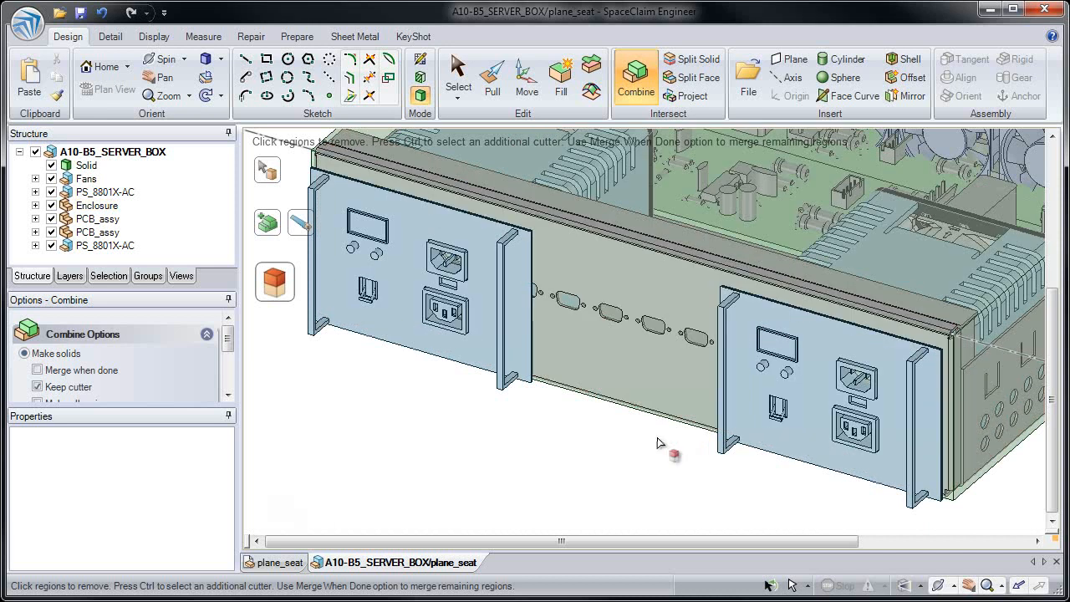
key("Escape")
key("Escape")
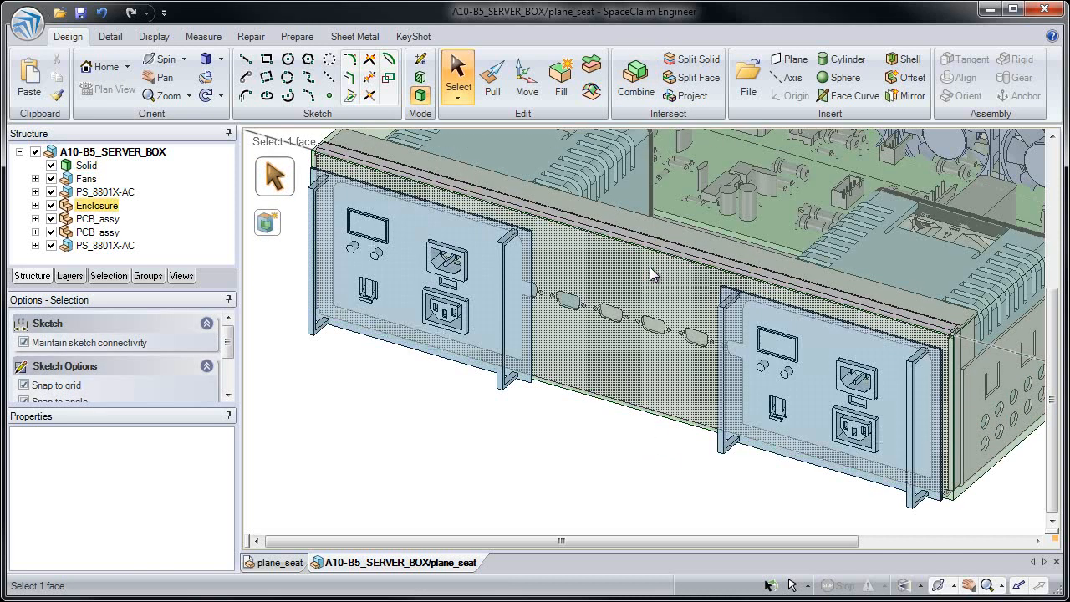
- Isolate the enclosure and remove the partial connector cutout beside the left power supply opening
right_click(651, 269)
left_click(687, 440)
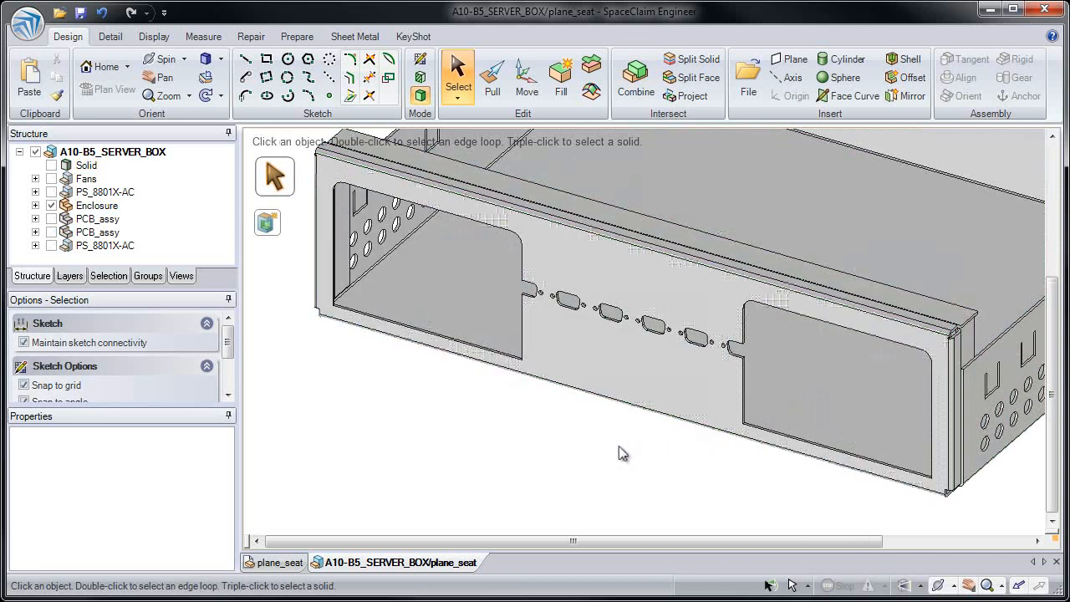
scroll(577, 346, "up", 3)
mouse_move(578, 346)
middle_mouse_down("ctrl")
mouse_move(573, 370)
mouse_move(555, 357)
middle_mouse_up("ctrl")
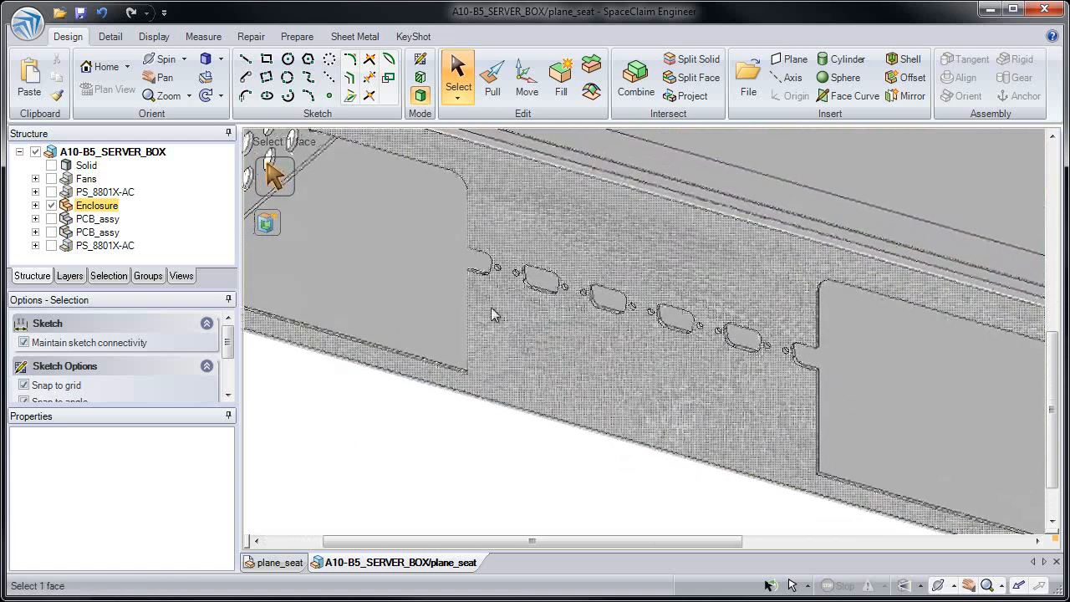
triple_click(509, 333)
left_click_drag(430, 207, 505, 300)
key("Delete")
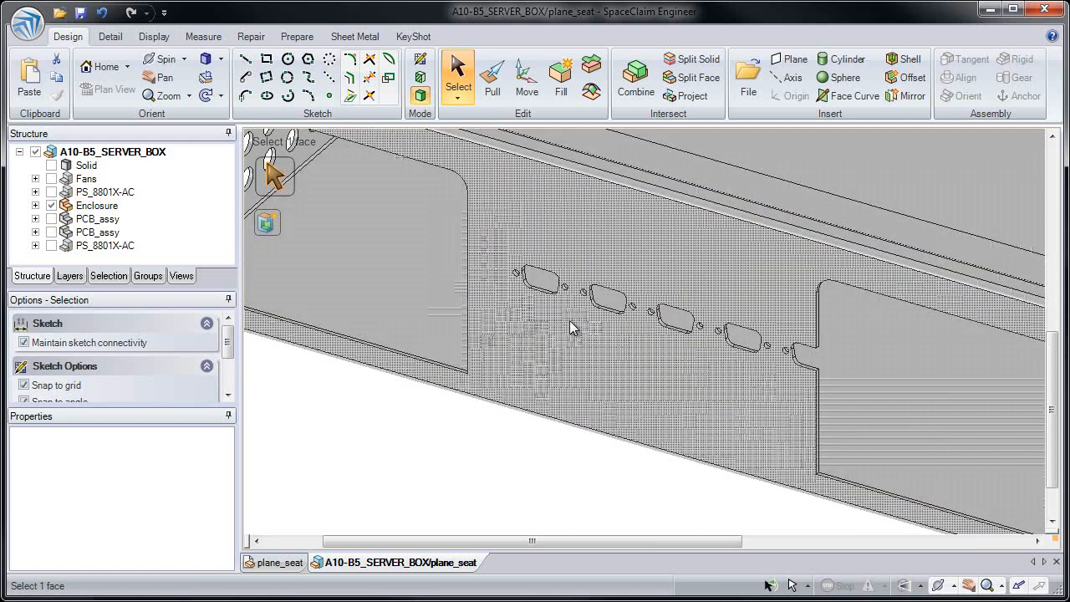
- Fill the partial cutout beside the right power supply opening and the rightmost full connector cutout with its screw holes
key("ctrl+z")
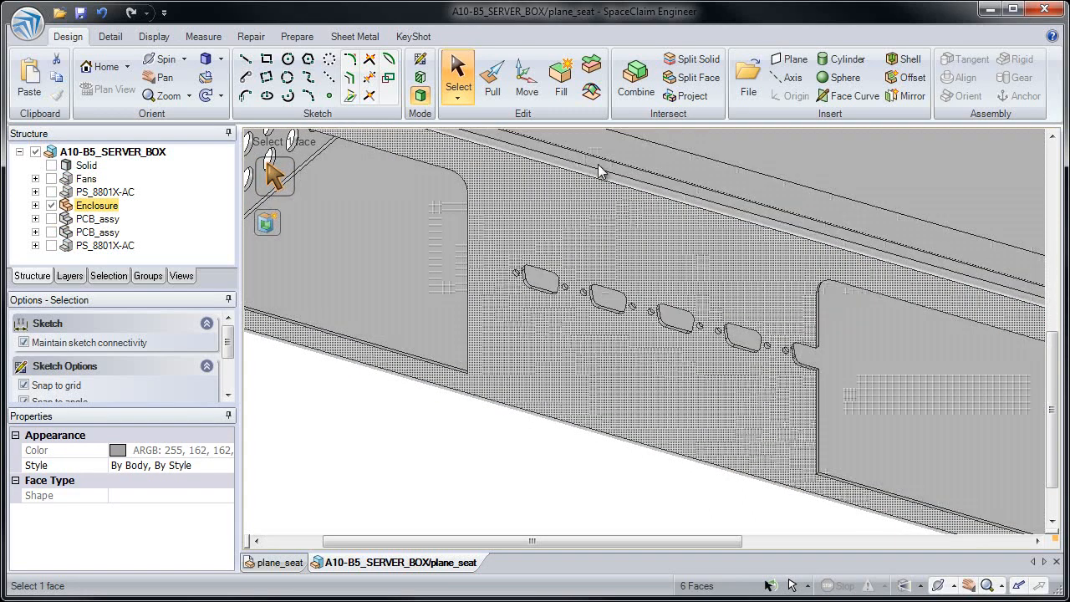
left_click(560, 88)
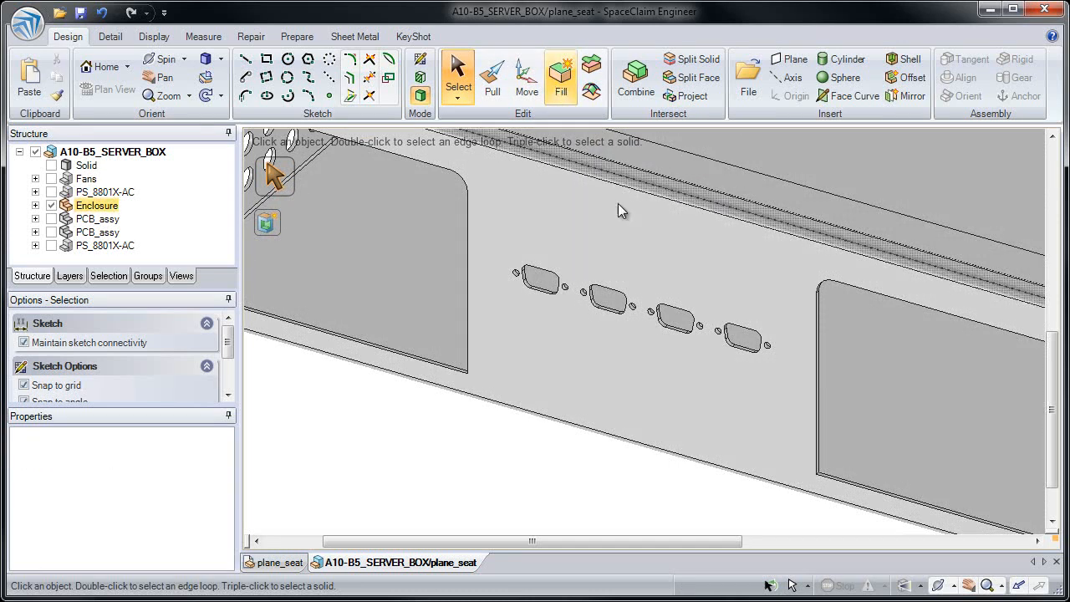
left_click_drag(794, 384, 798, 389)
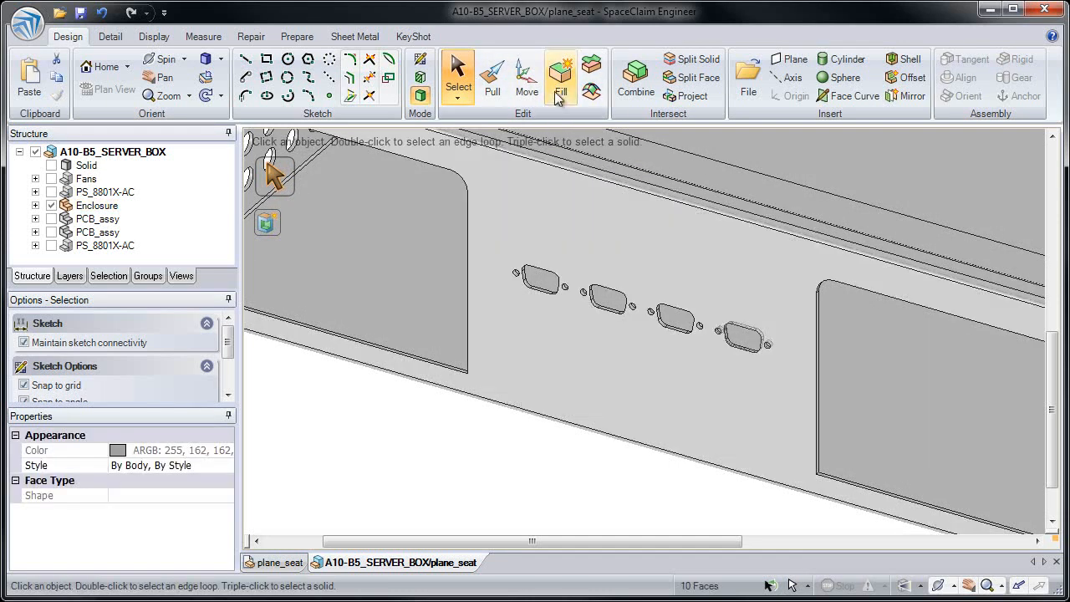
left_click(557, 95)
- Move the three remaining connector cutouts and their screw holes up by 0.25 in on the front panel
left_click(526, 84)
left_click(492, 255)
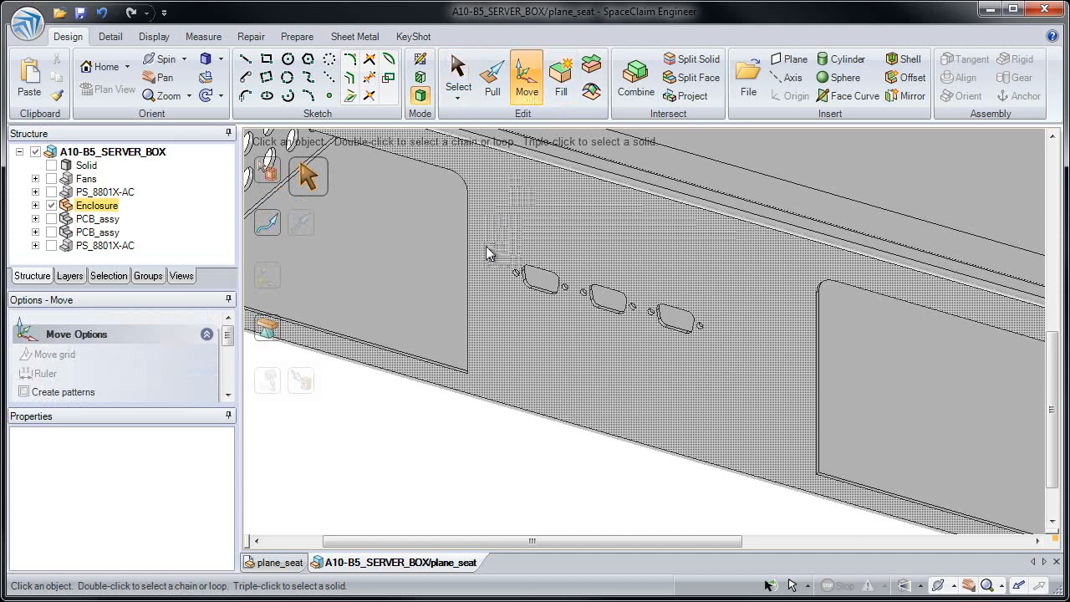
mouse_move(609, 261)
left_mouse_down()
mouse_move(609, 318)
mouse_move(613, 241)
left_mouse_up()
type("0.25")
key("Return")
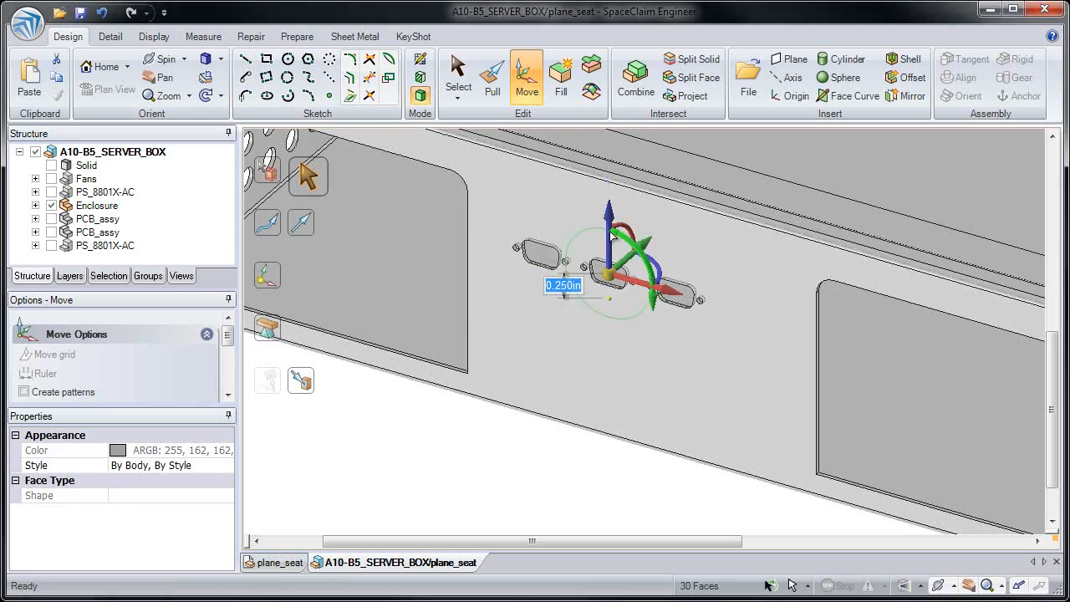
- Copy the row of three connector cutouts 0.5 in downward to make a second row
left_click_drag(608, 266, 604, 276, "ctrl")
type(".5")
key("Return")
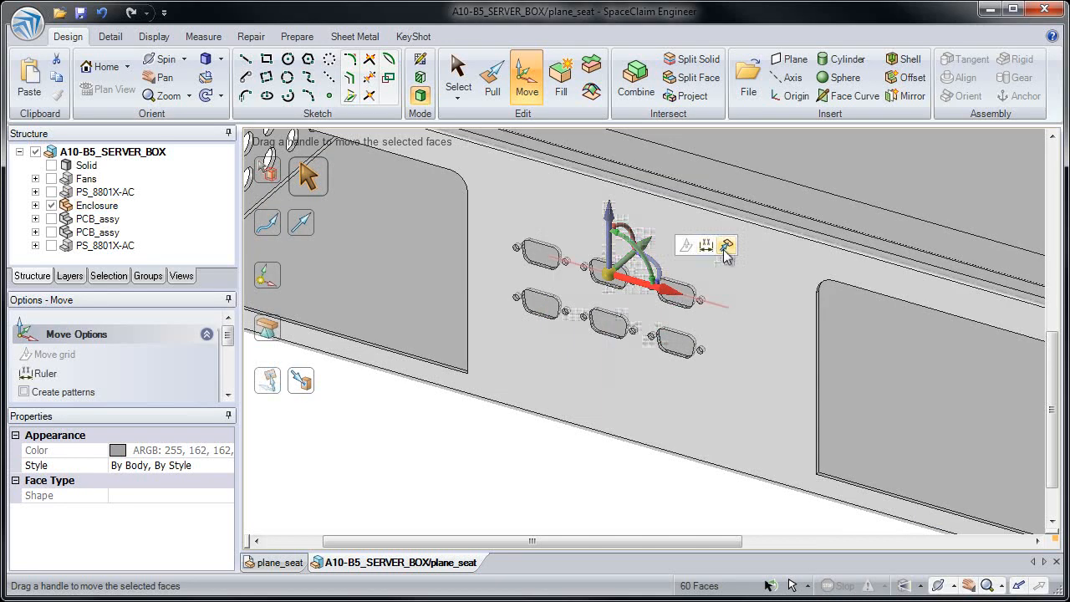
- Move both rows of connector cutouts sideways to the middle of the front panel between the power supply openings
left_click(726, 245)
left_click(757, 291)
left_click(619, 477)
- Show all components and inspect the server box in a plan view of its side for parts sticking out
right_click(598, 475)
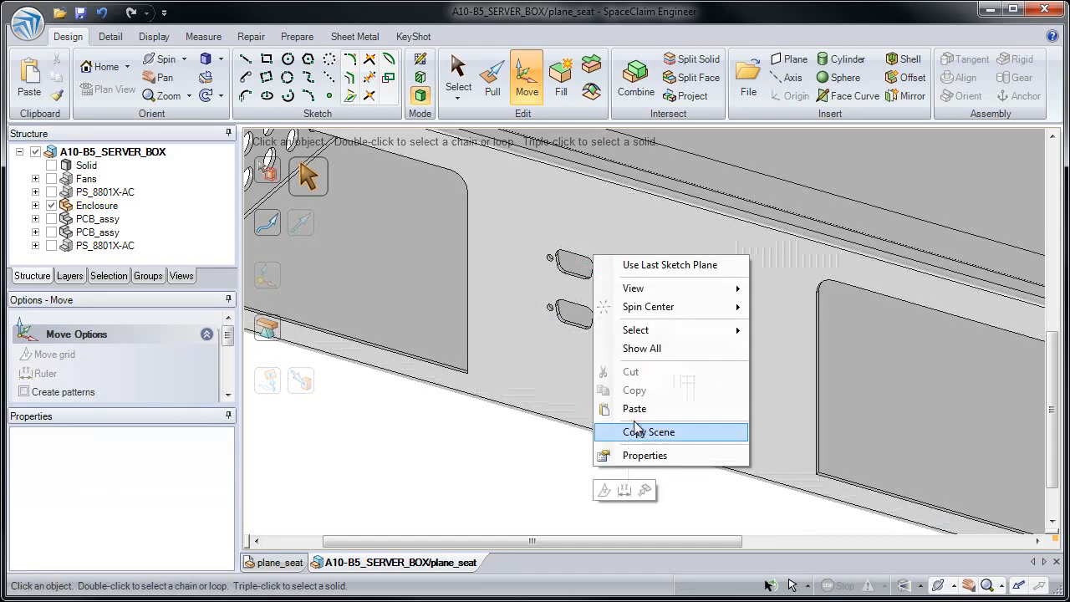
left_click(643, 348)
key("h")
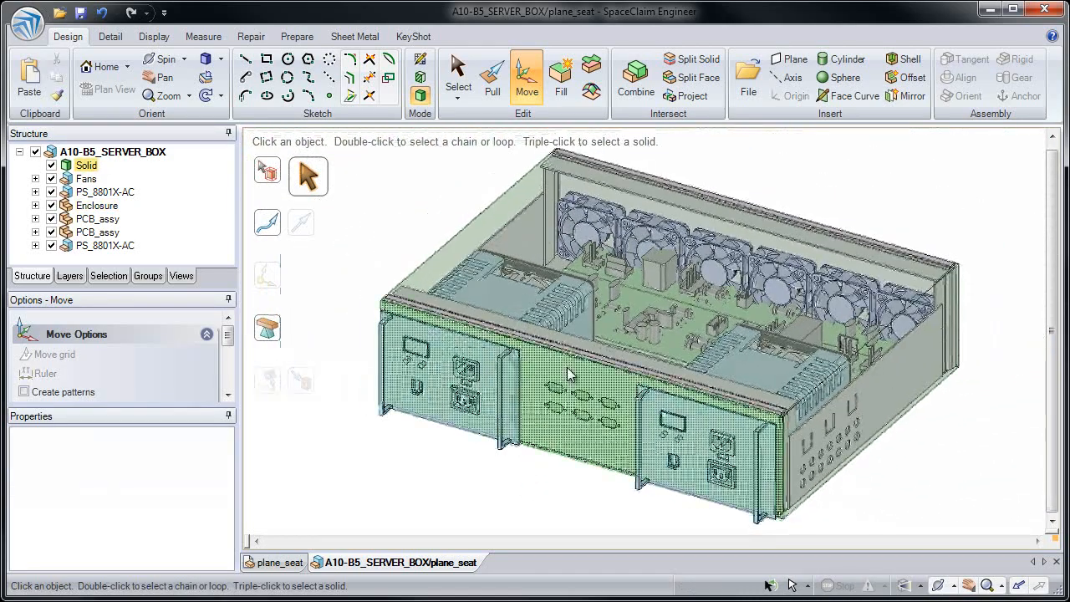
left_click(872, 398)
key("v")
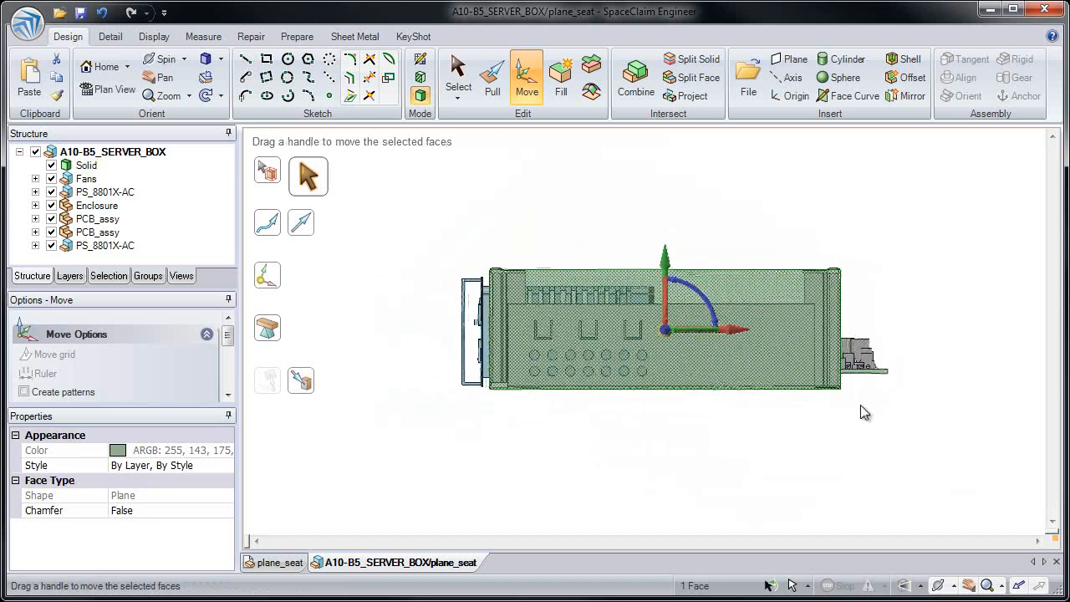
left_click(860, 404)
key("h")
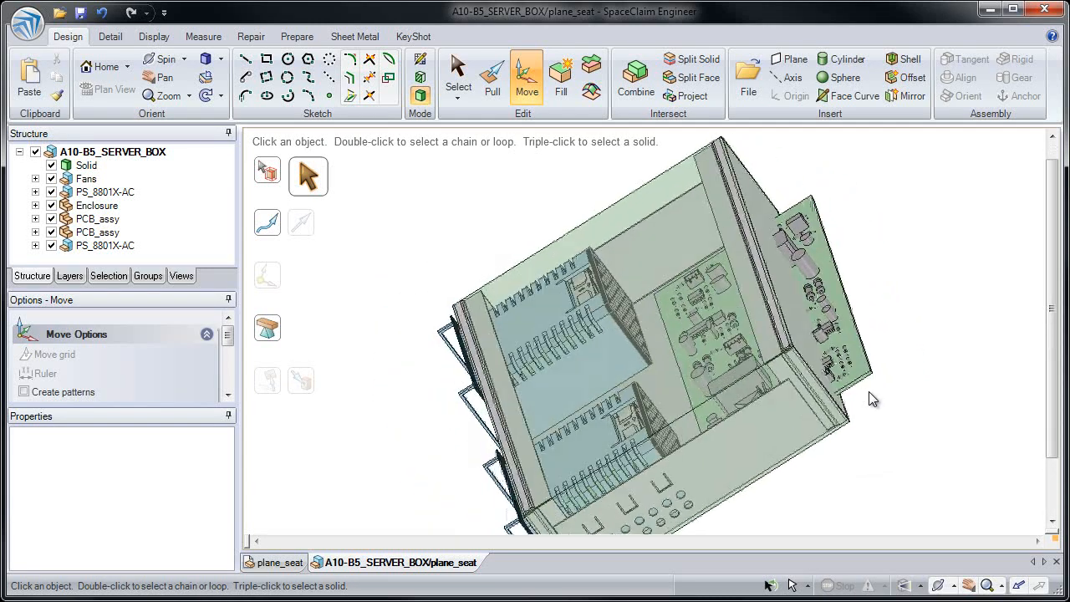
- Hide the box's transparent top cover and set the Move tool to select whole components
left_click(755, 342)
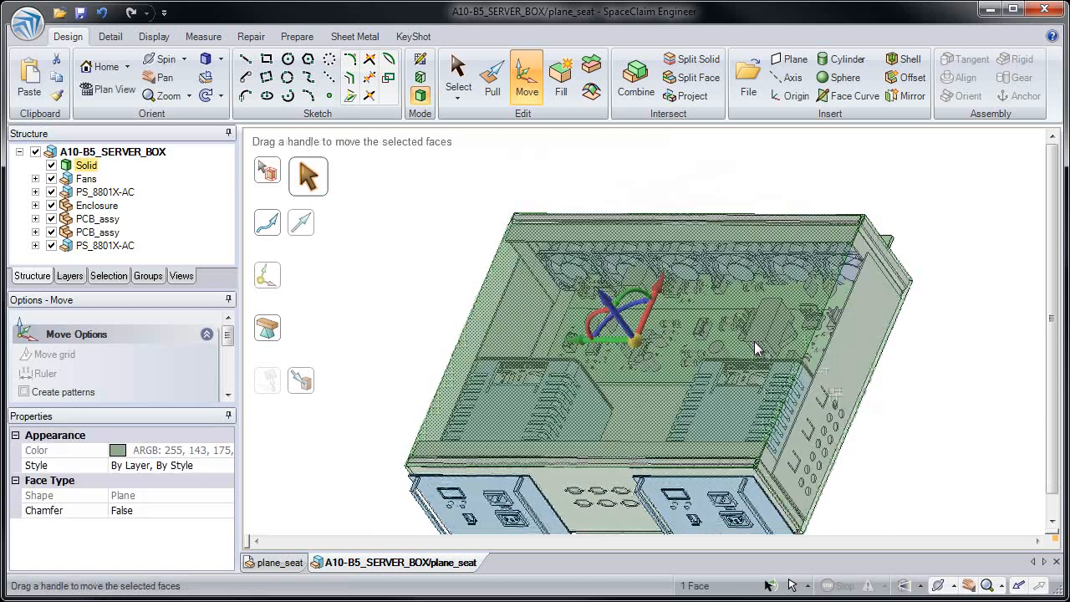
key("ctrl+h")
left_click(276, 176)
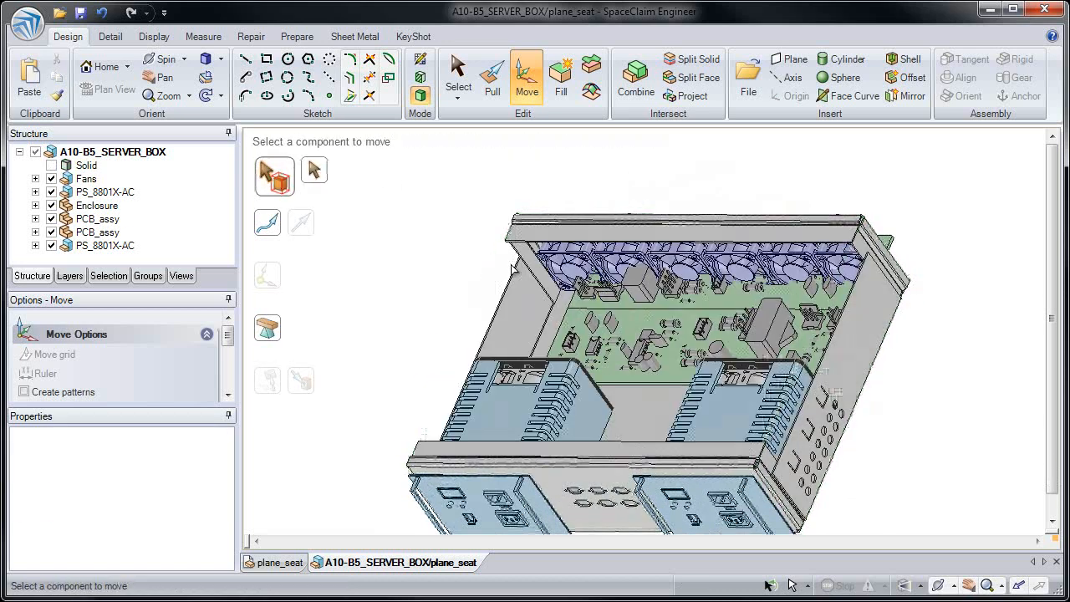
- Rotate the inner circuit board 90° to stand upright and replace the board sticking out of the box with a parallel copy of it
left_click(686, 327)
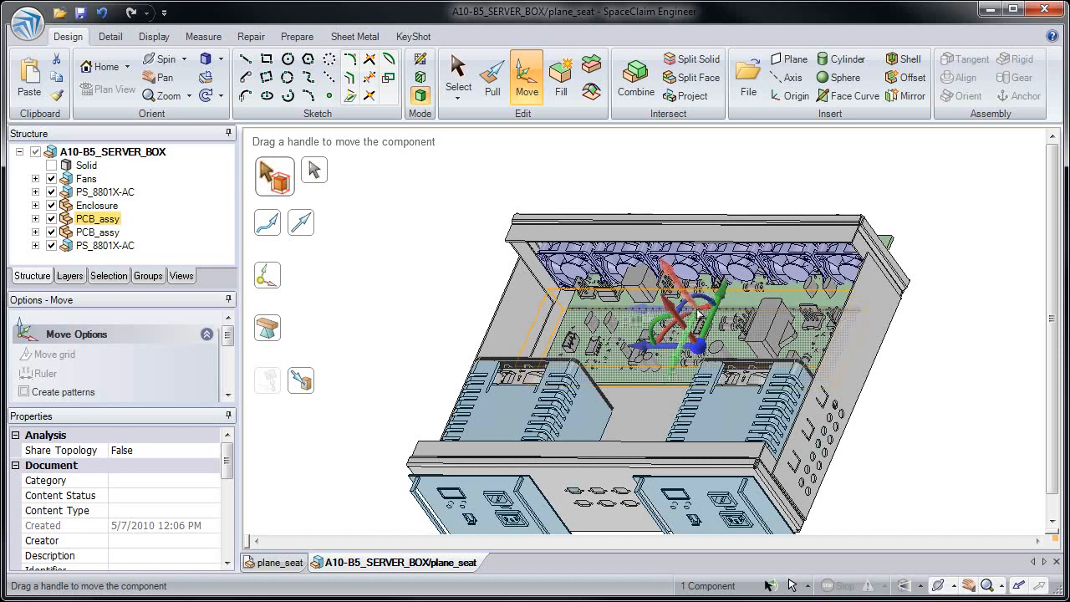
left_click_drag(700, 320, 705, 314)
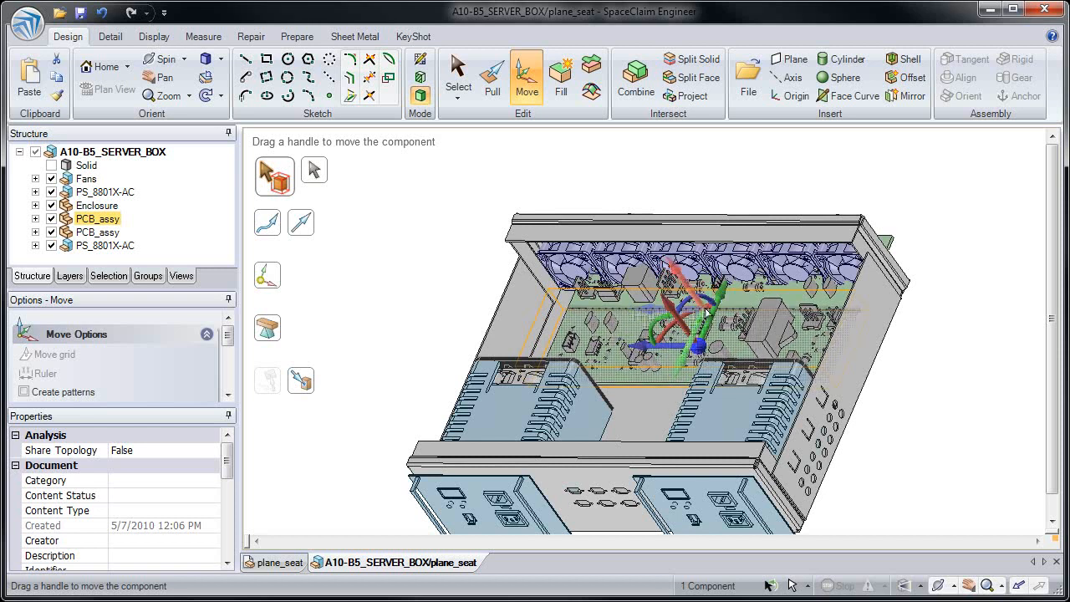
left_click_drag(709, 268, 730, 274)
type("90")
key("Return")
key("ctrl+z")
key("ctrl+z")
key("ctrl+z")
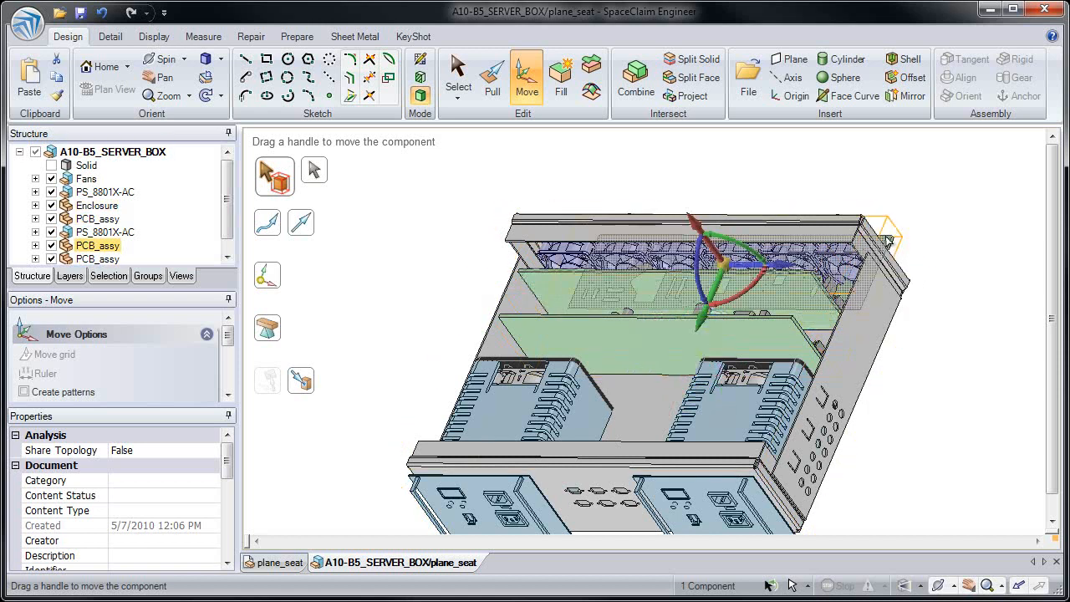
middle_click_drag(804, 291, 652, 243)
- Rotate the two fans at the plain side wall's end of the row by -90° about the corner so they line that wall
left_click(558, 219)
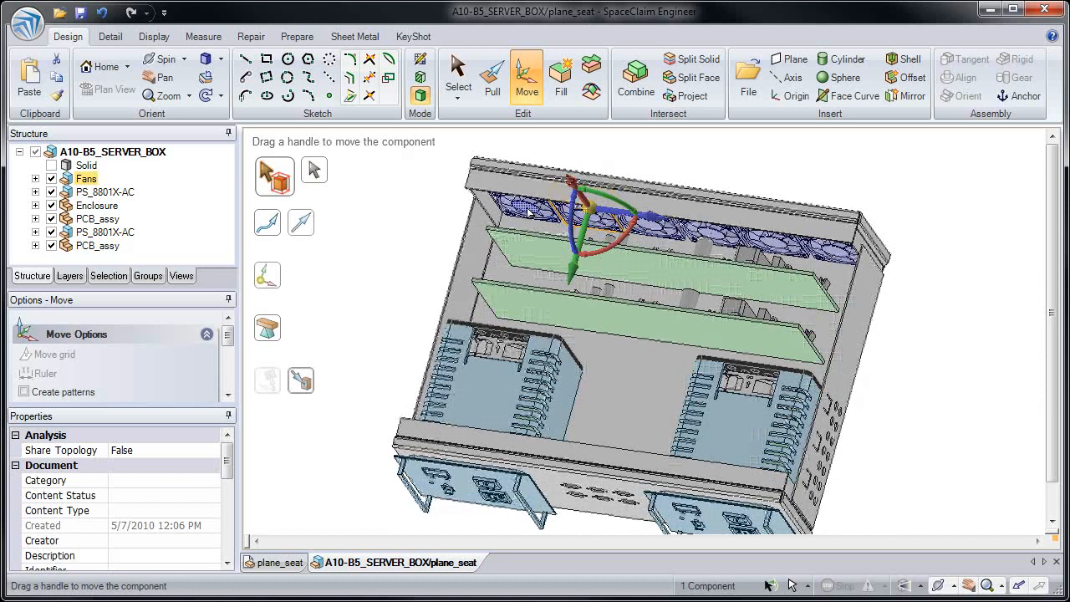
left_click(569, 216, "ctrl")
left_click_drag(559, 205, 507, 216)
left_click_drag(545, 249, 532, 265)
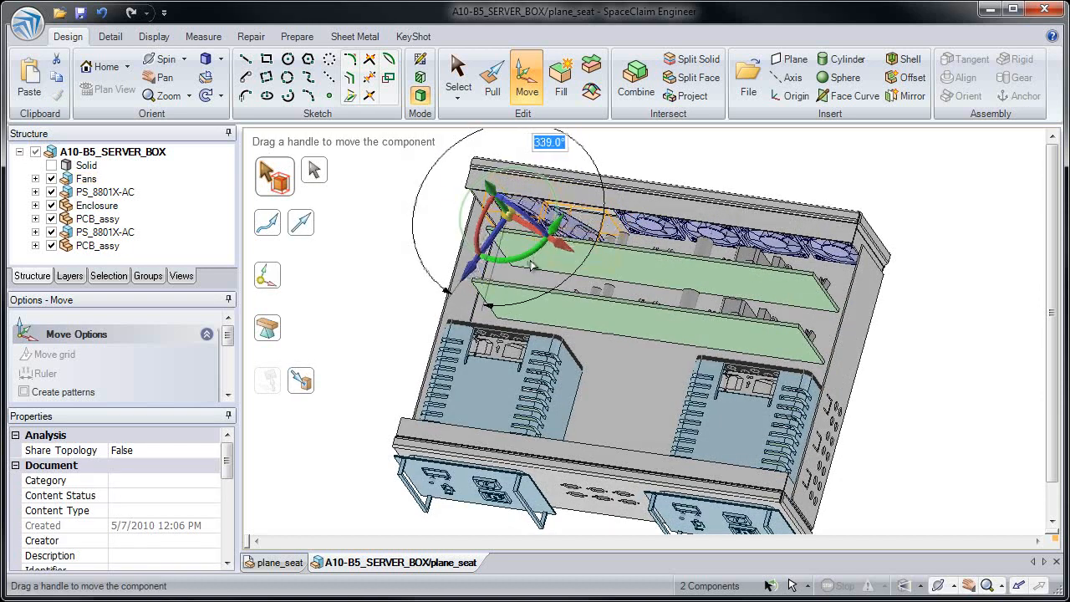
type("-90")
key("Return")
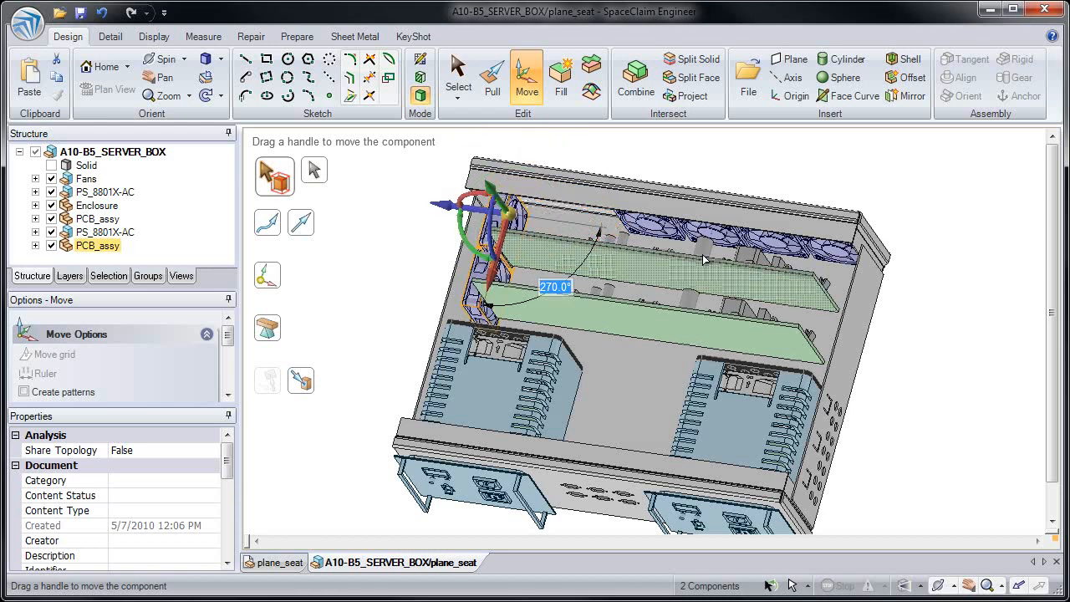
- Rotate the two fans at the opposite end of the row by 90° so they line the side wall with the cutouts
left_click(779, 242)
left_click(833, 258, "ctrl")
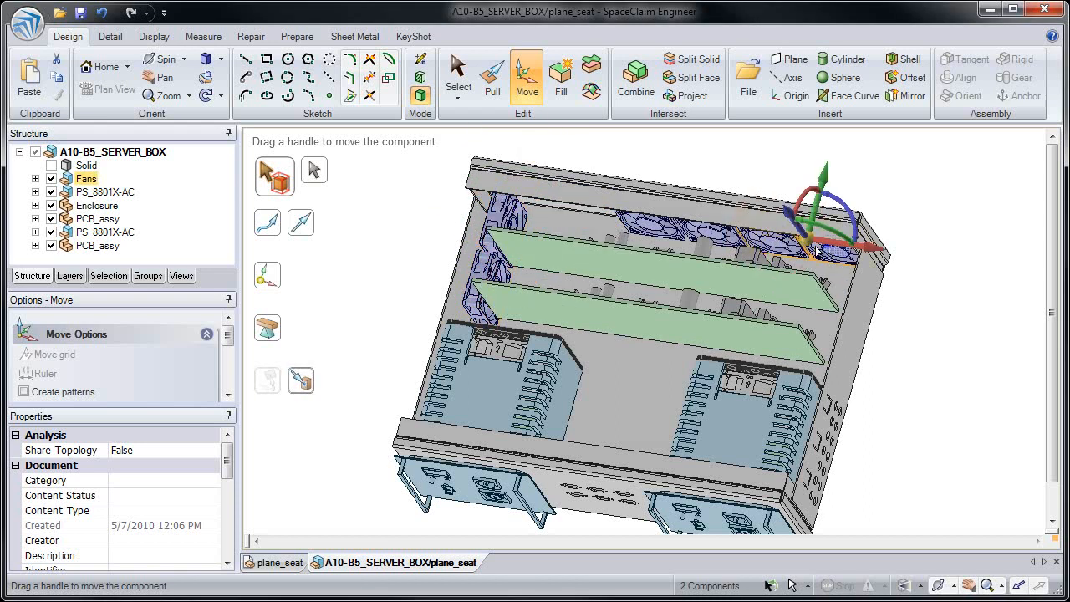
left_click_drag(807, 242, 886, 184)
type("90")
key("Return")
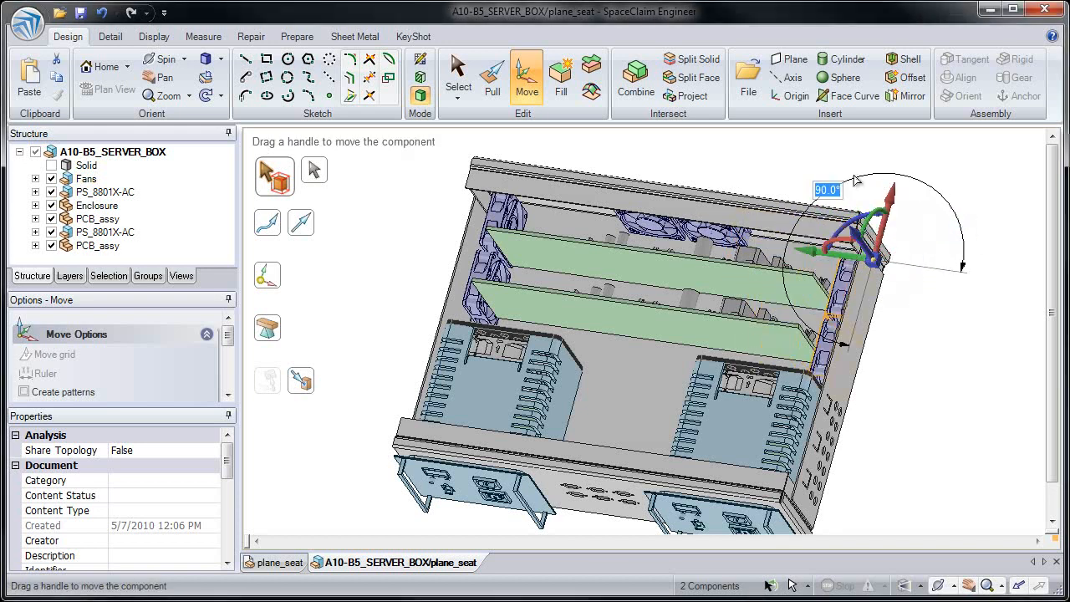
left_click(855, 181)
- Delete the two remaining fans in the middle of the rear wall
middle_click_drag(694, 240, 699, 221)
left_click(651, 229)
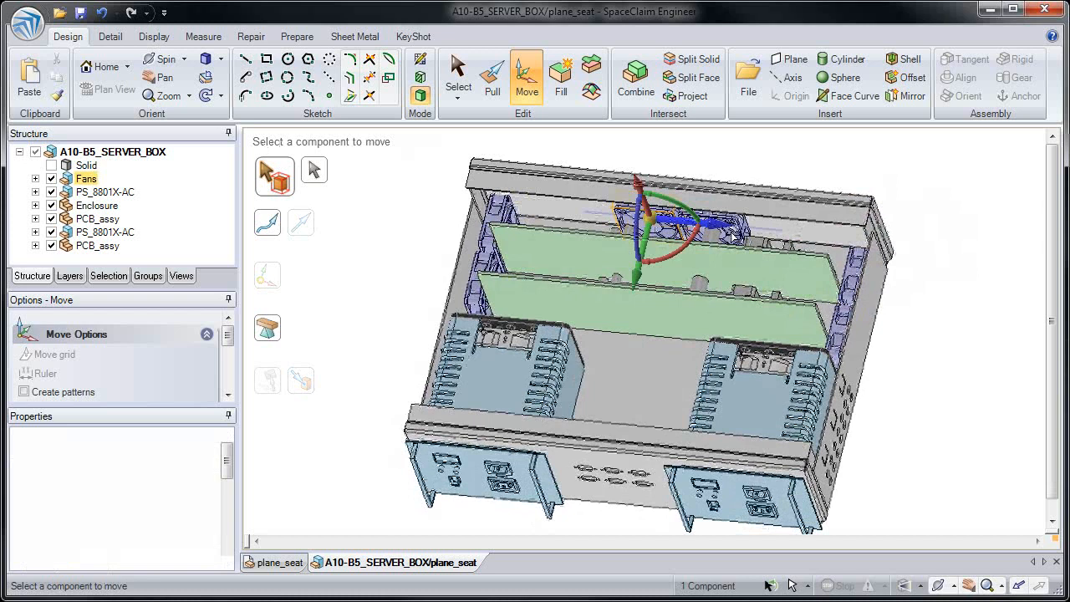
key("Escape")
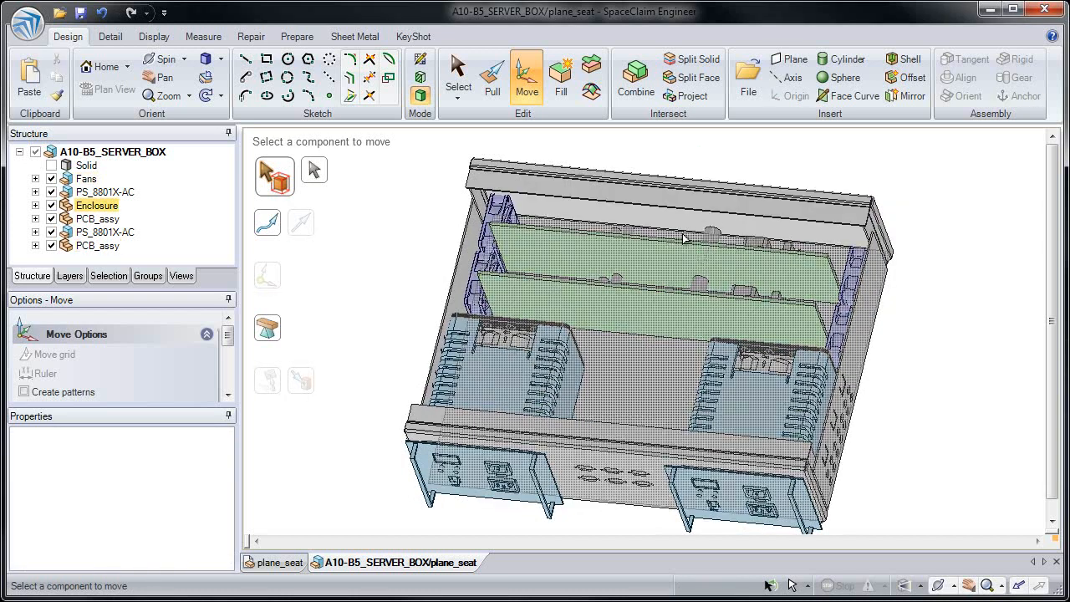
key("h")
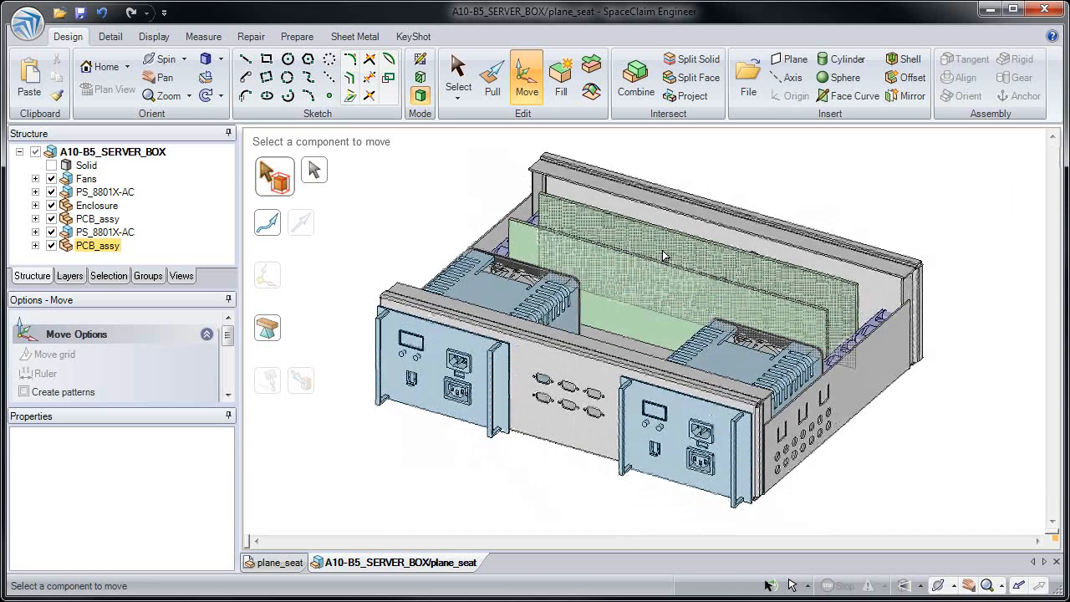
- Copy the large face of the upright circuit board nearest the power supplies as a new surface and isolate it
middle_click_drag(662, 256, 615, 287)
left_click(629, 280)
key("s")
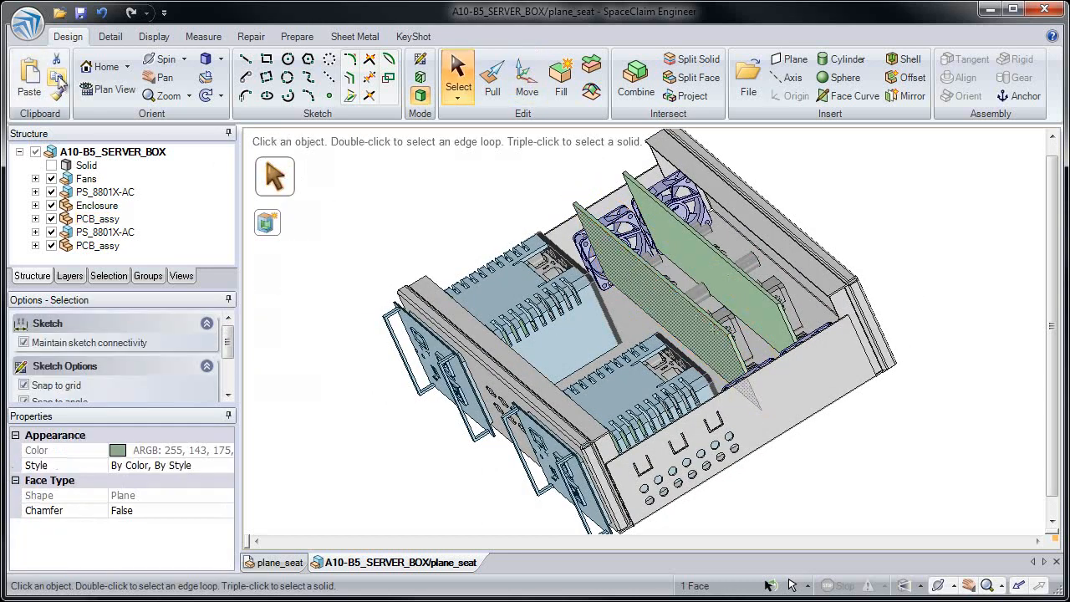
left_click(30, 82)
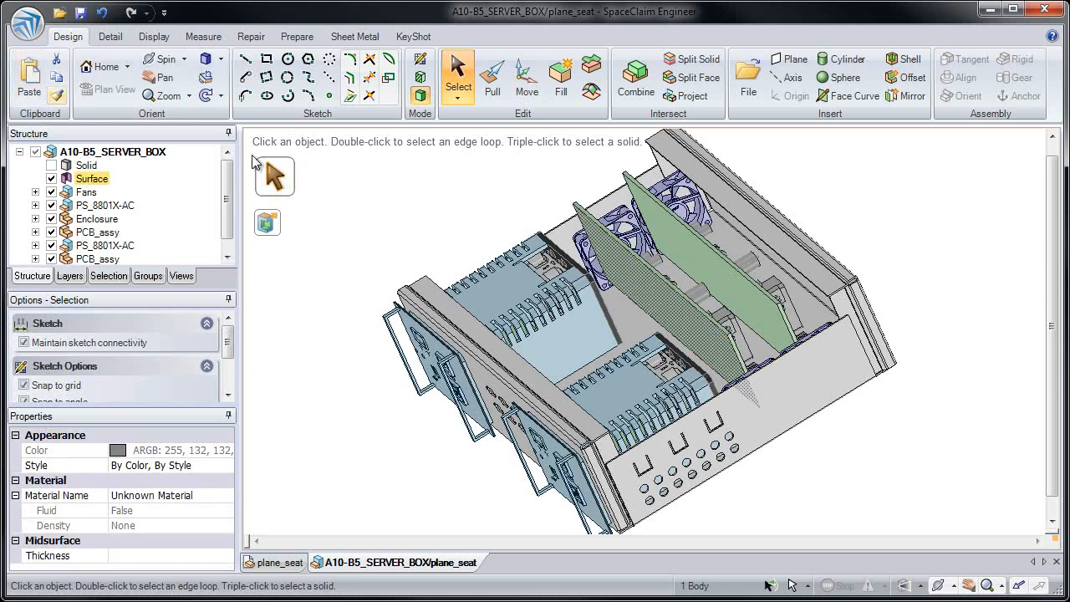
right_click(454, 208)
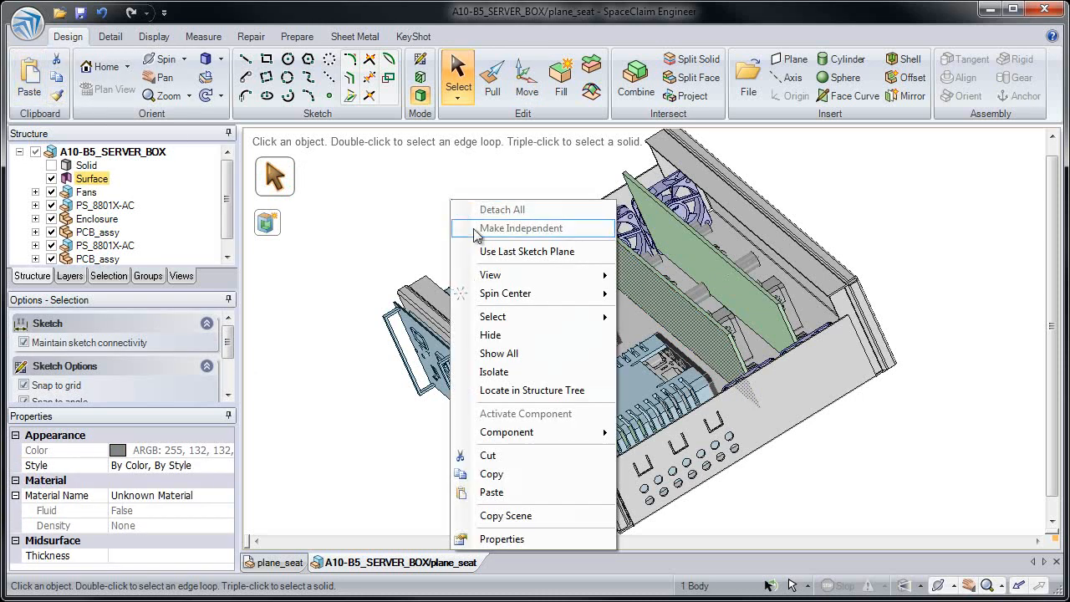
left_click(502, 373)
- Move the isolated surface into a new component named Bracket and open that component in its own window
right_click(98, 180)
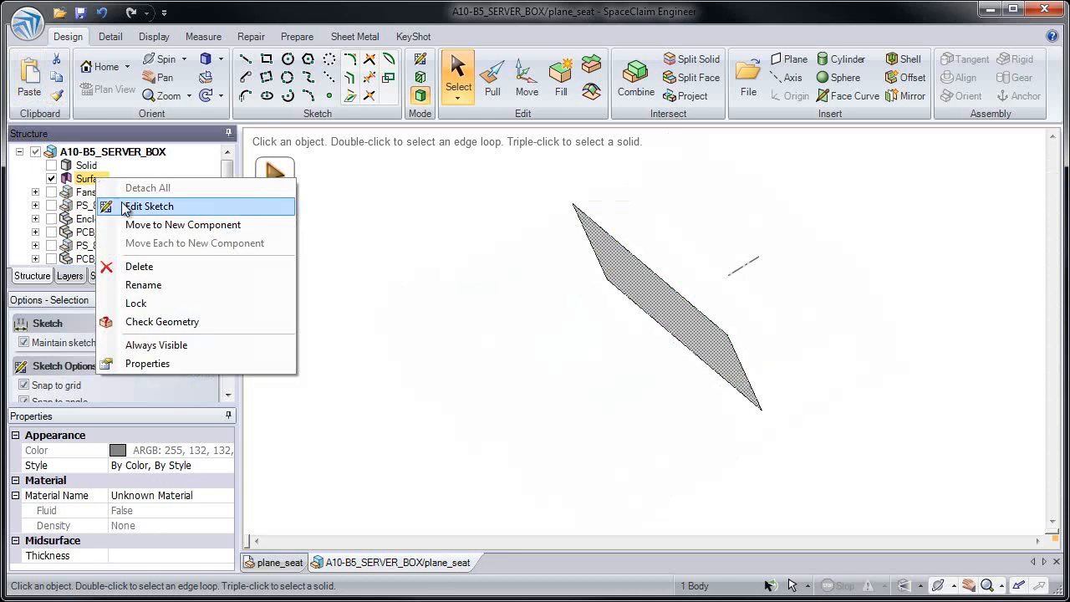
left_click(137, 225)
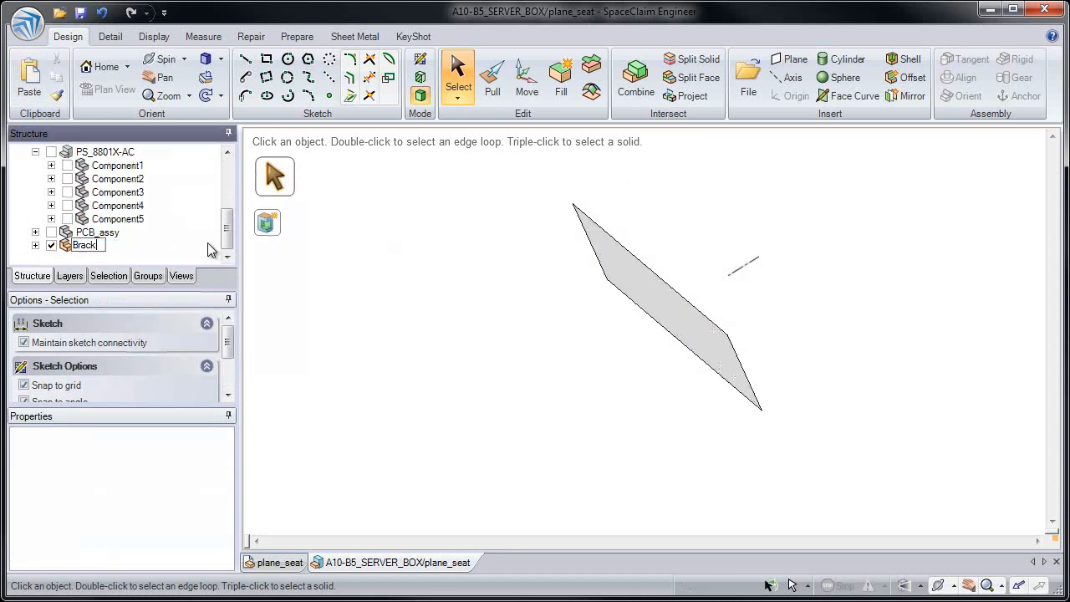
right_click(75, 247)
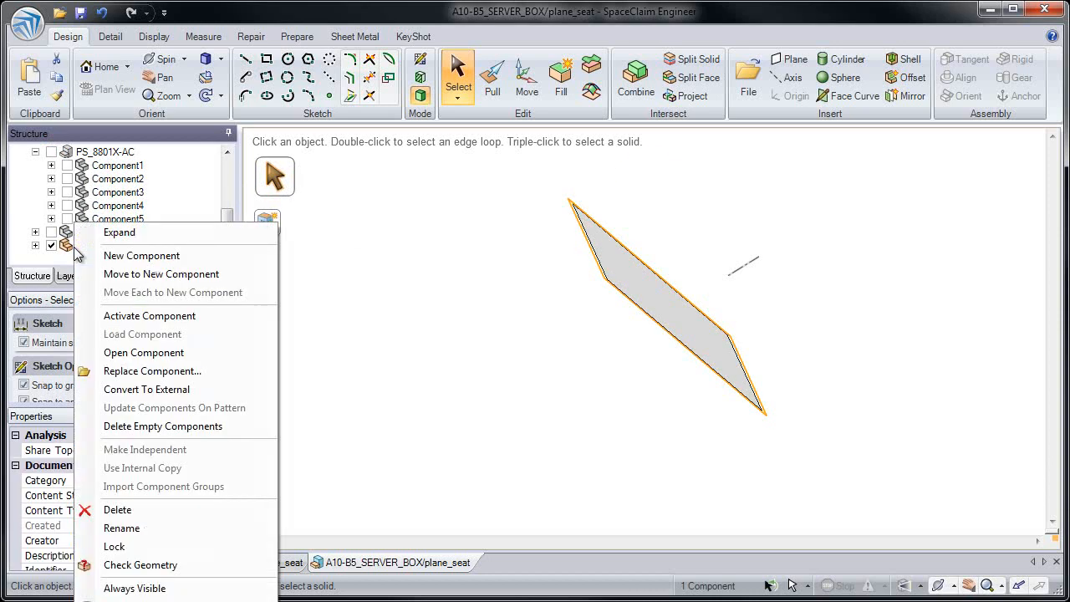
left_click(143, 352)
- Extrude the surface's lower long edge at a right angle to form a bottom flange along its full length
key("p")
left_click(495, 329)
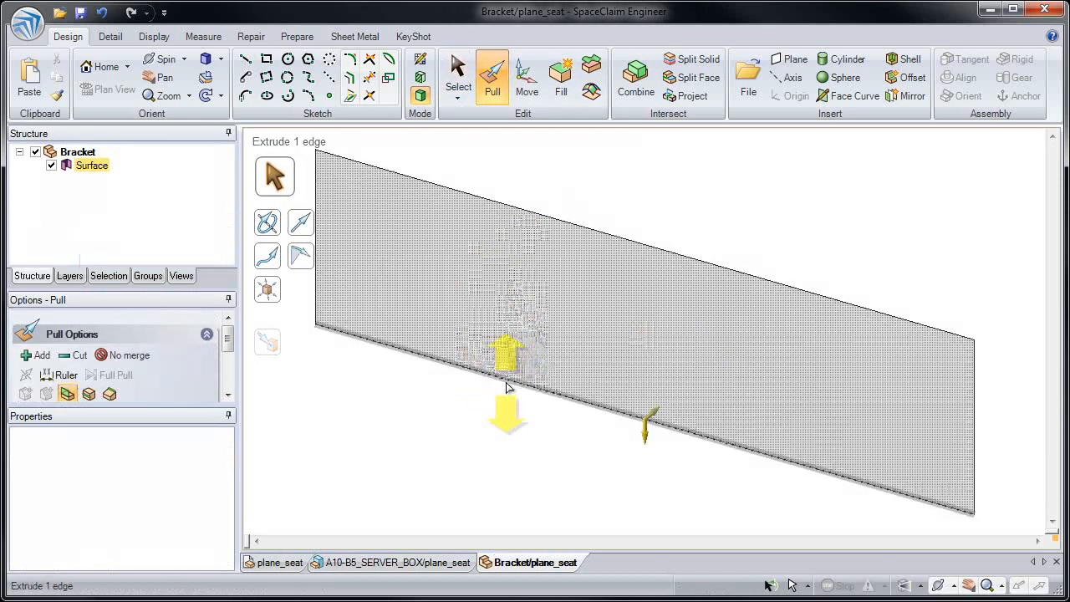
left_click(507, 388)
mouse_move(523, 452)
left_mouse_down()
mouse_move(497, 473)
mouse_move(494, 460)
left_mouse_up()
left_click(499, 470)
- Thicken both faces of the L-shaped surface into a 0.1 in thick solid
left_click(513, 424)
triple_click(514, 425)
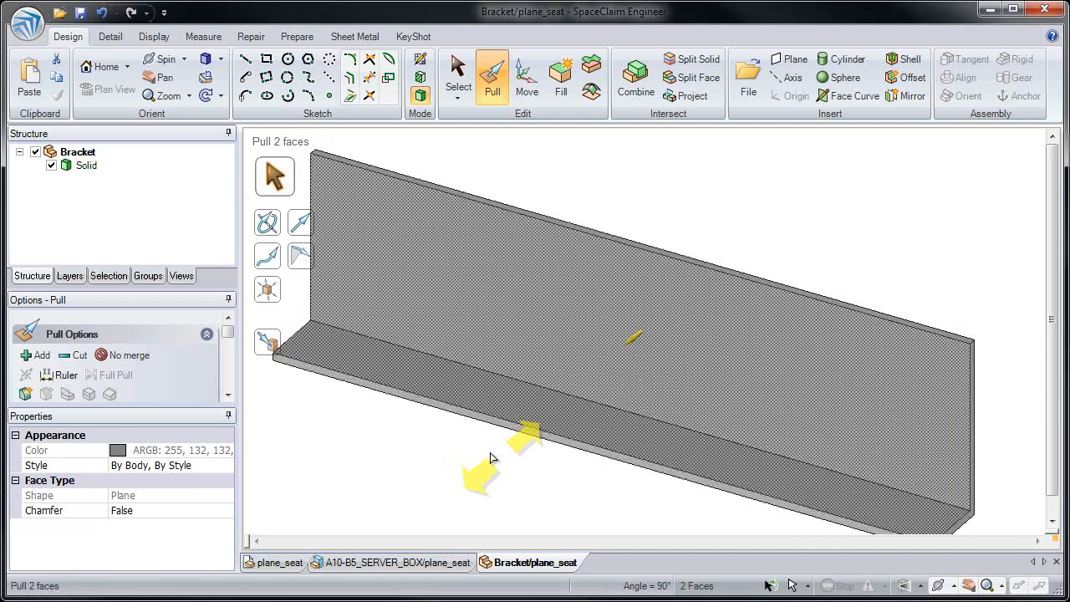
left_click(476, 471)
- Round the bracket's four outer corners, selected as edges with the same length, to a radius of about 0.39 in
left_click(367, 234)
left_click(296, 133)
left_click_drag(303, 134, 341, 177)
left_click(108, 276)
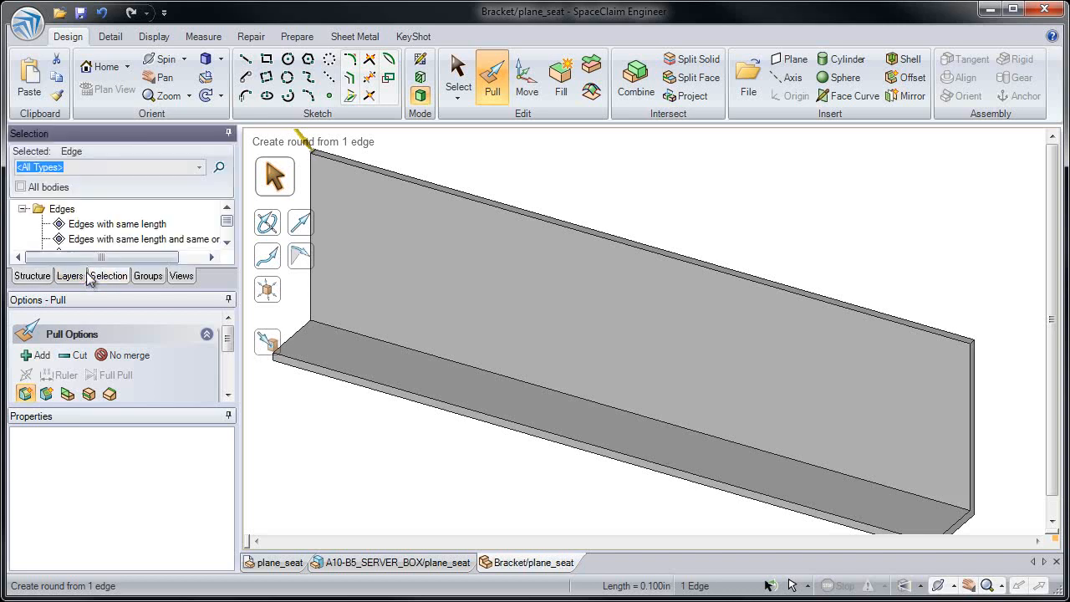
left_click(96, 234)
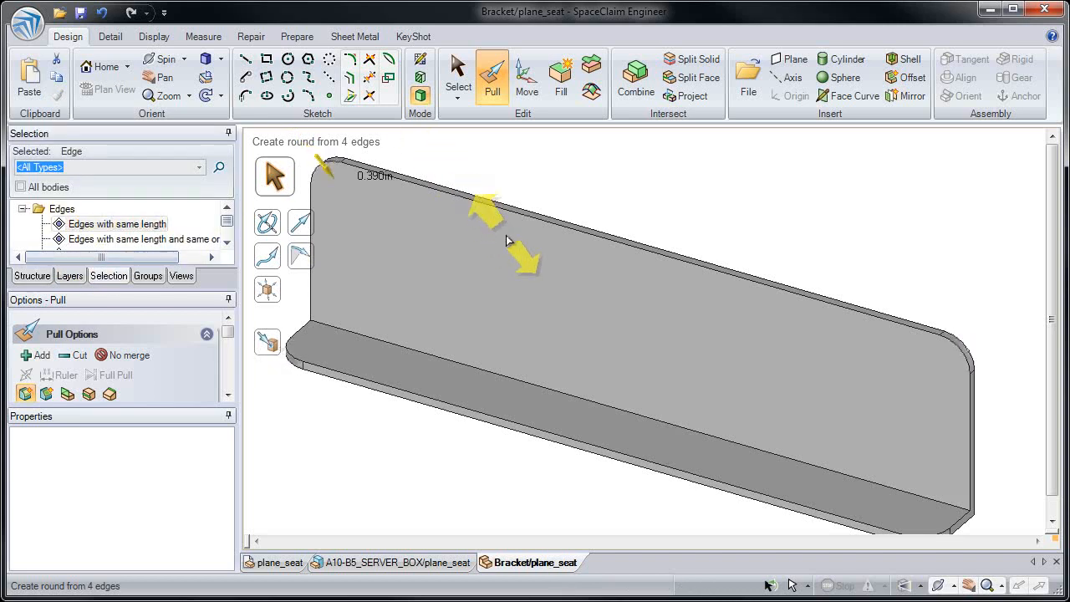
left_click_drag(504, 232, 503, 230)
left_click(515, 181)
- Sketch a 0.25 in diameter circle near one end of the bottom flange and cut it through as a hole
left_click(347, 360)
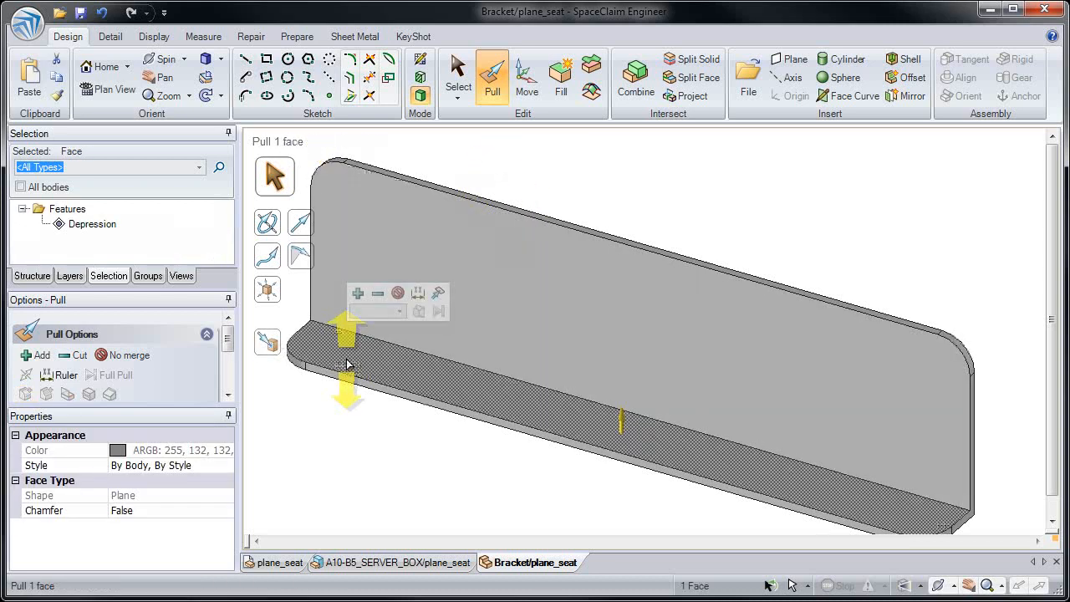
key("c")
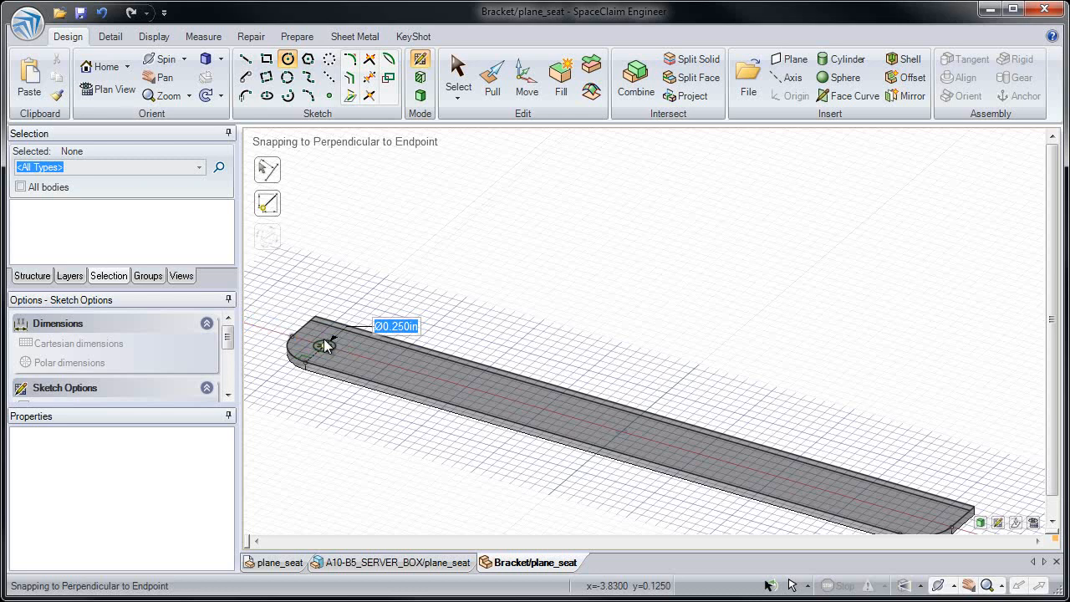
left_click(492, 80)
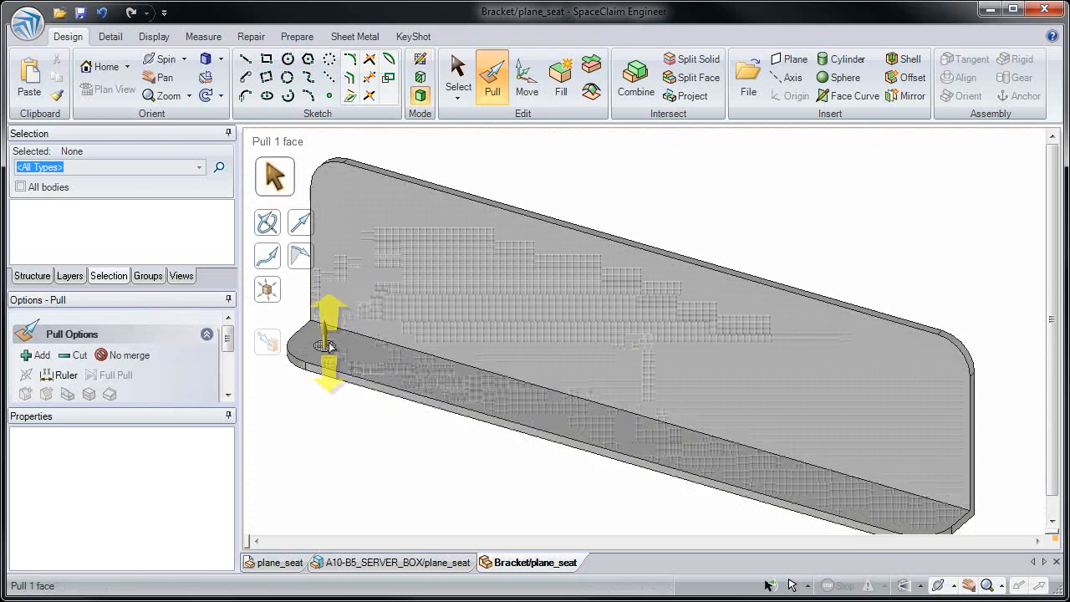
left_click_drag(329, 347, 315, 419)
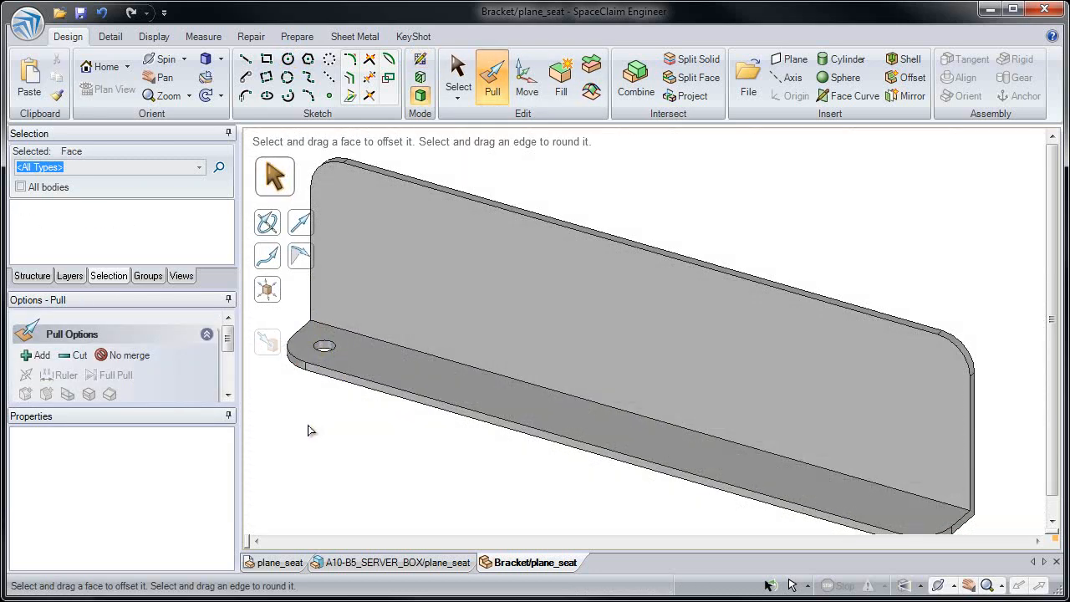
- Copy the flange hole onto the upright plate and move it to the center of the nearest corner round
key("s")
left_click_drag(344, 318, 344, 317)
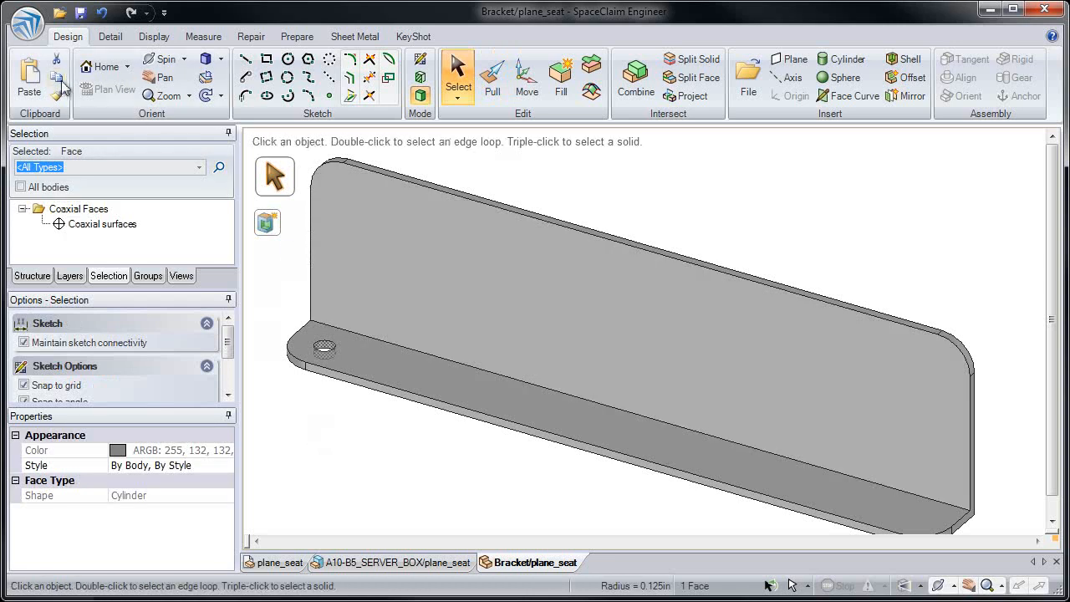
key("ctrl+v")
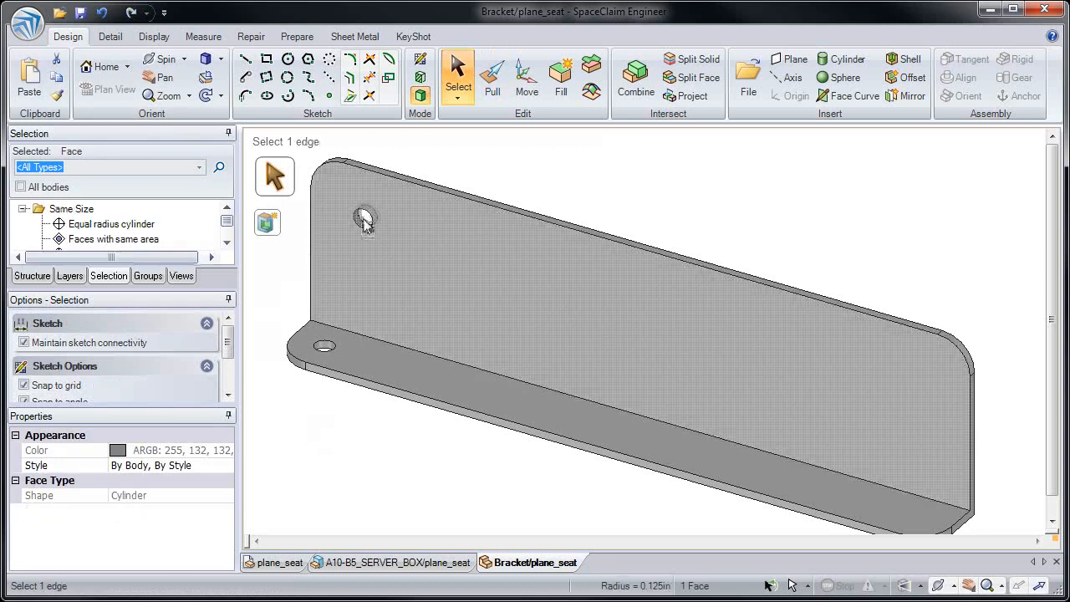
left_click(527, 79)
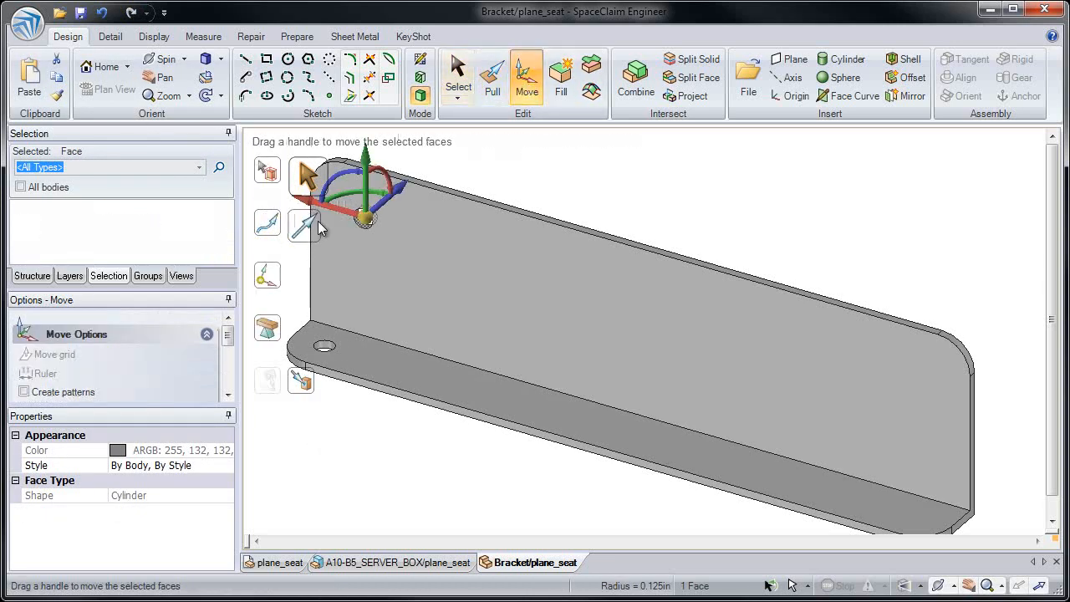
left_click(306, 383)
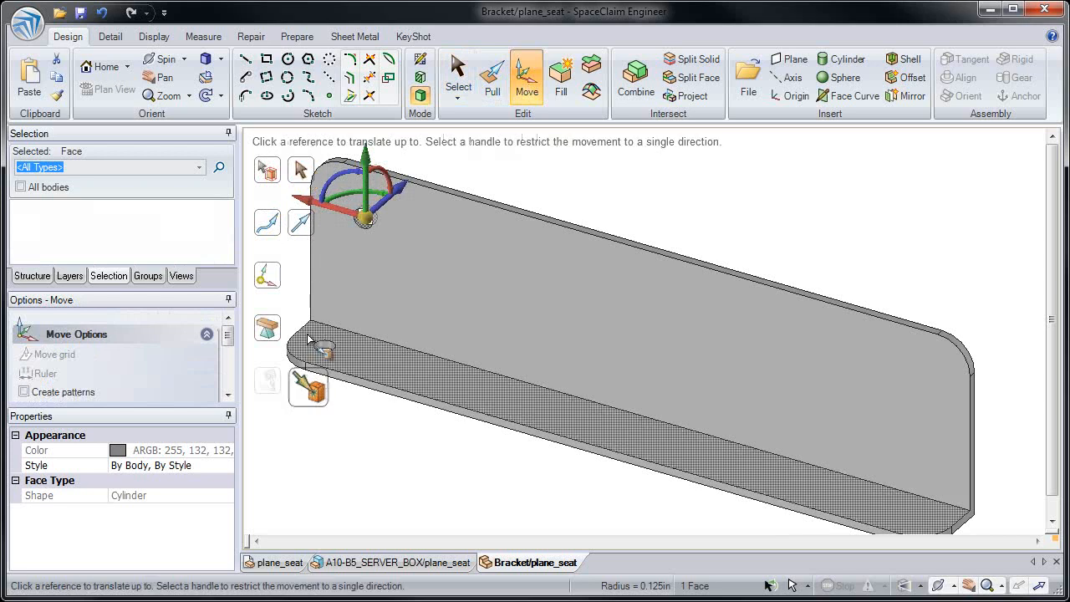
left_click(340, 165)
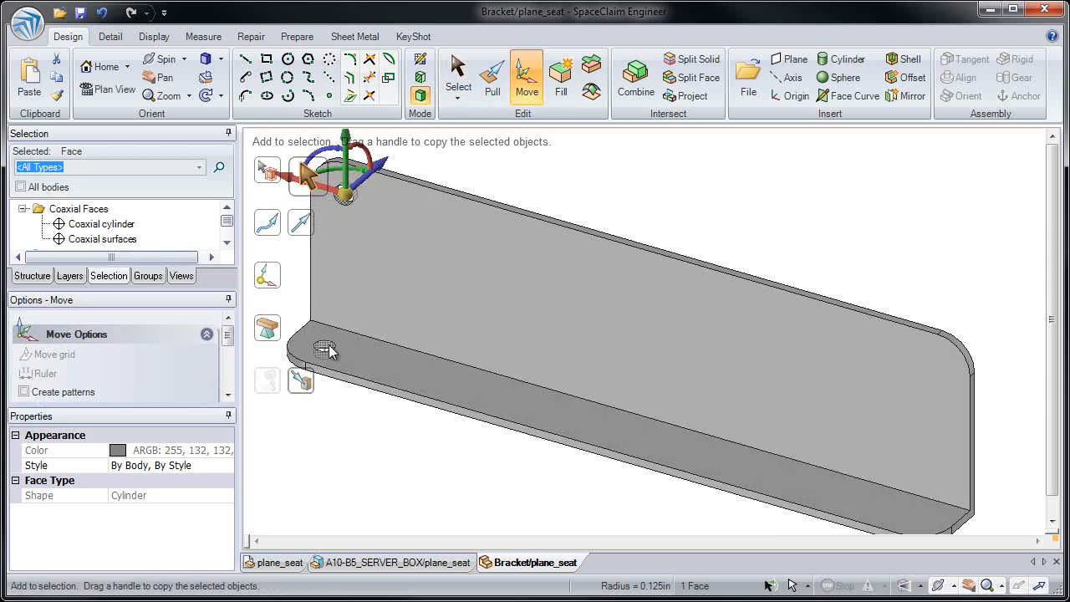
- Copy both holes along the bracket to its other end, up to the opposite corner round of the upright plate
left_click(328, 351, "ctrl")
left_click_drag(380, 285, 734, 387)
key("u")
left_click(958, 351)
left_click(887, 285)
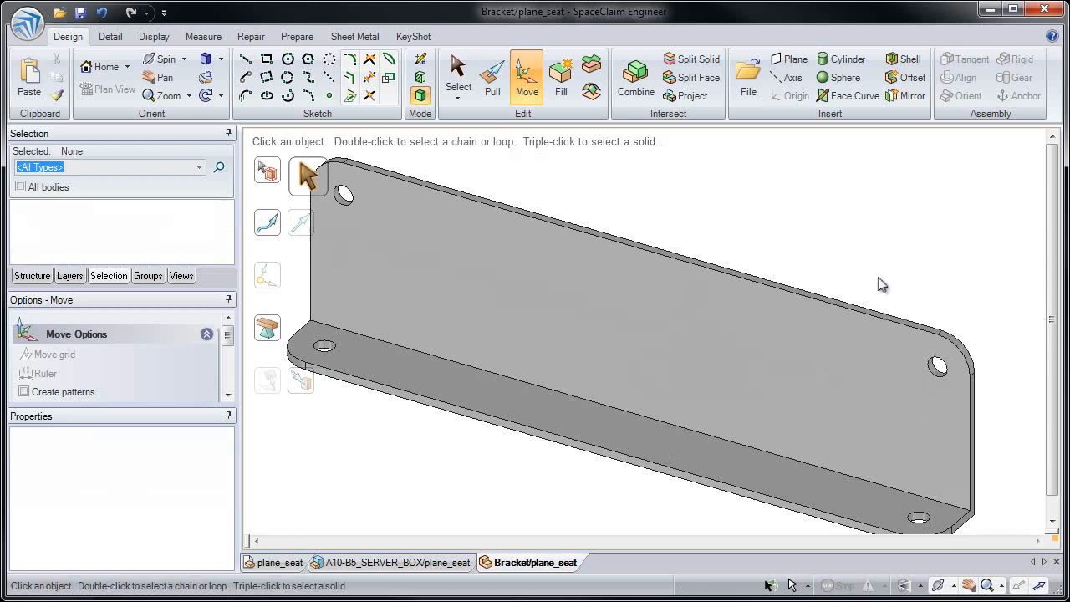
- Copy the upright plate's two vertical end edges inward to split its front face into a middle section and two end sections
key("p")
left_click(964, 408)
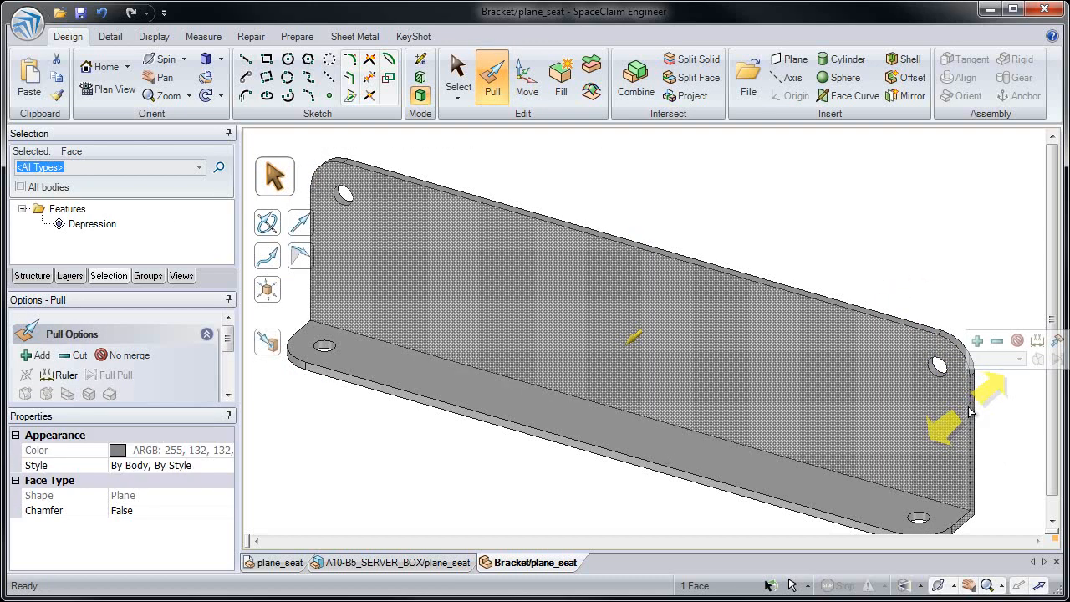
left_click(311, 251, "ctrl")
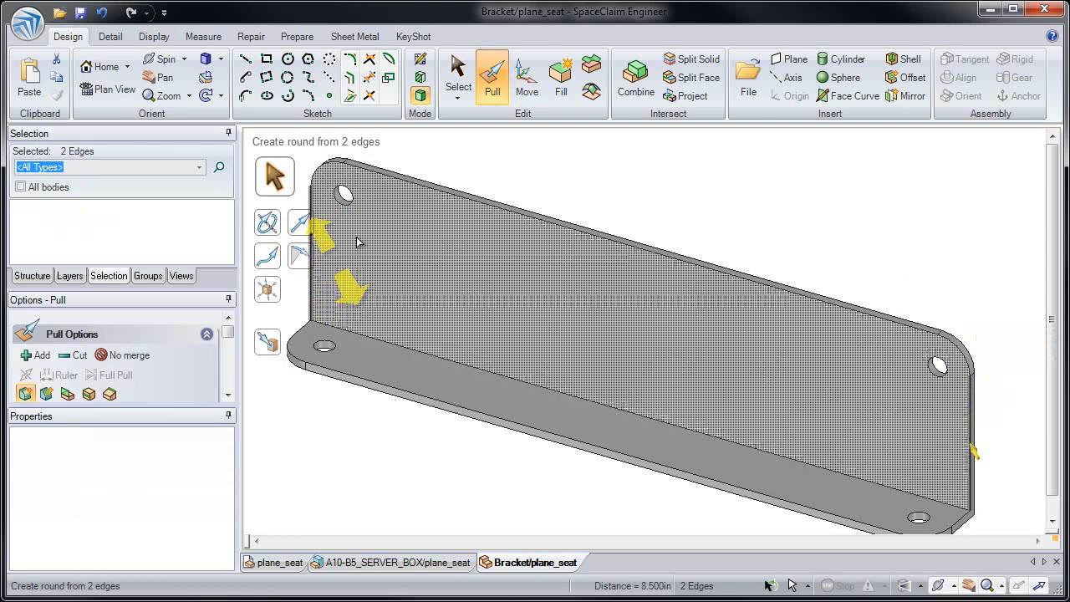
left_click(423, 181)
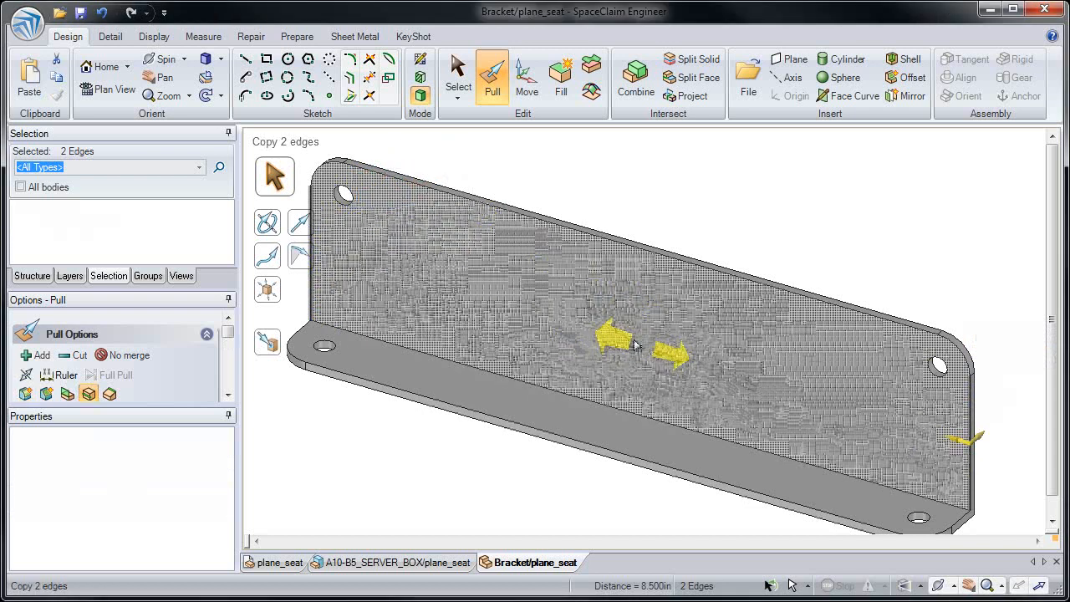
left_click_drag(582, 319, 542, 289)
- Rotate the plate's middle face section about its upper edge, up to the front edge of the bottom flange, to form a wedge
left_click(641, 246, "alt")
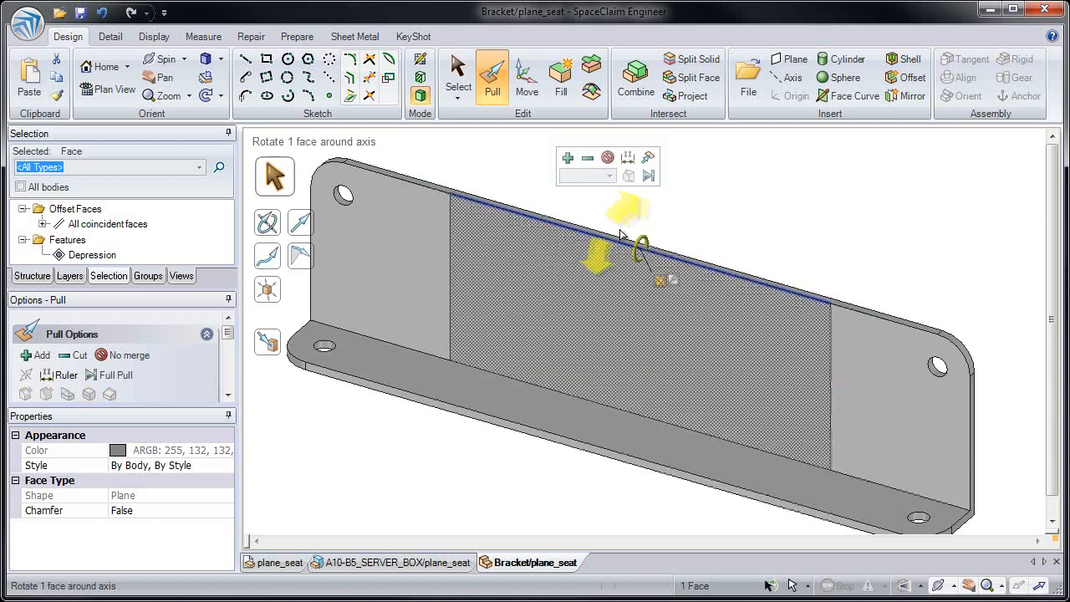
left_click_drag(779, 225, 750, 270)
key("u")
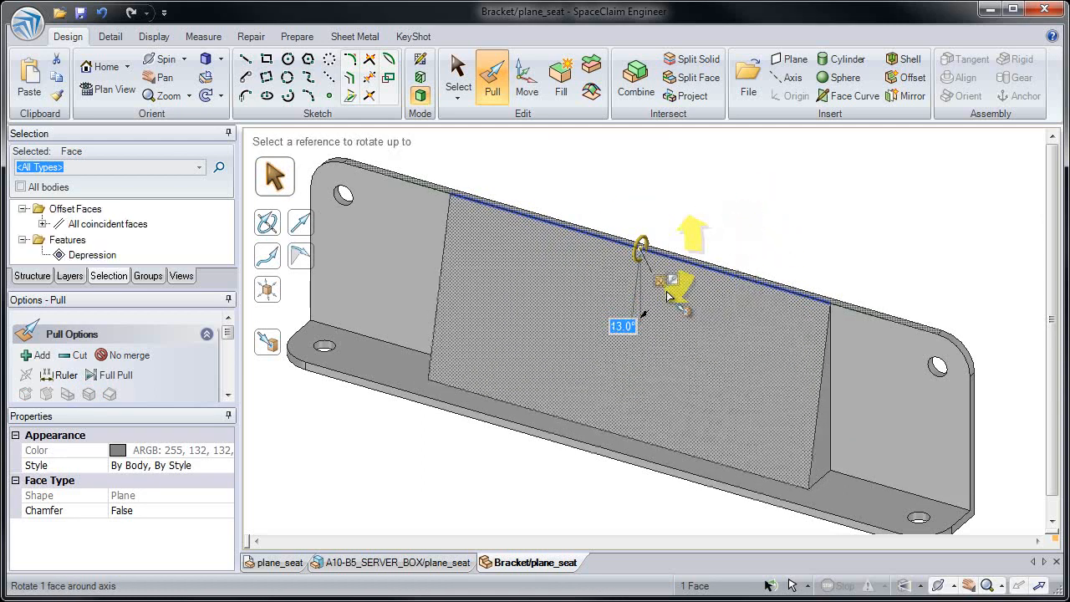
left_click(592, 449)
left_click(535, 470)
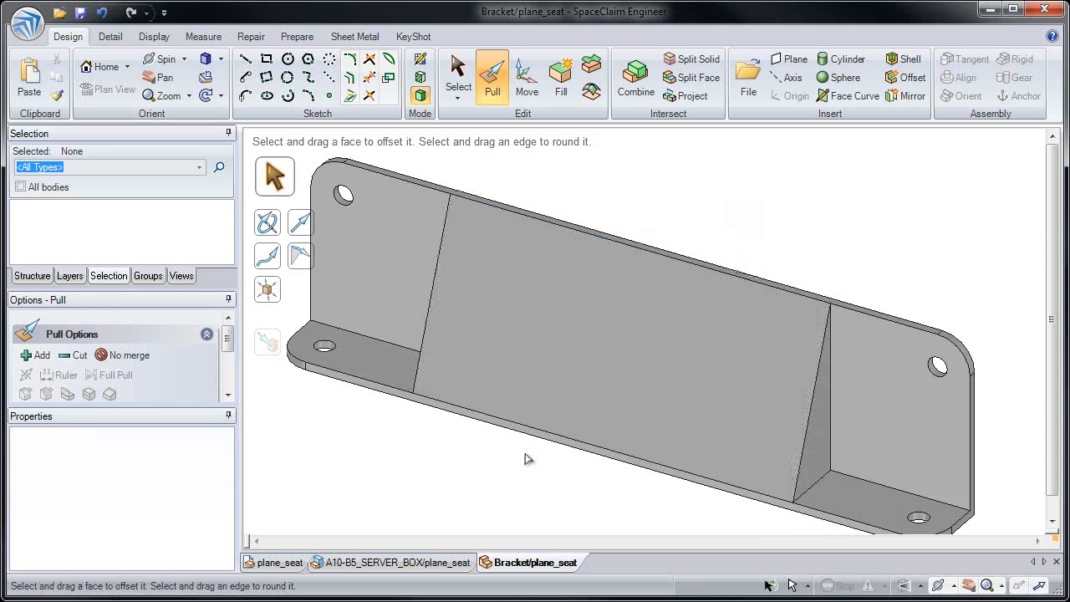
- Assign the material 405 Stainless Steel, annealed, sheet to the whole bracket body
key("s")
triple_click(403, 325)
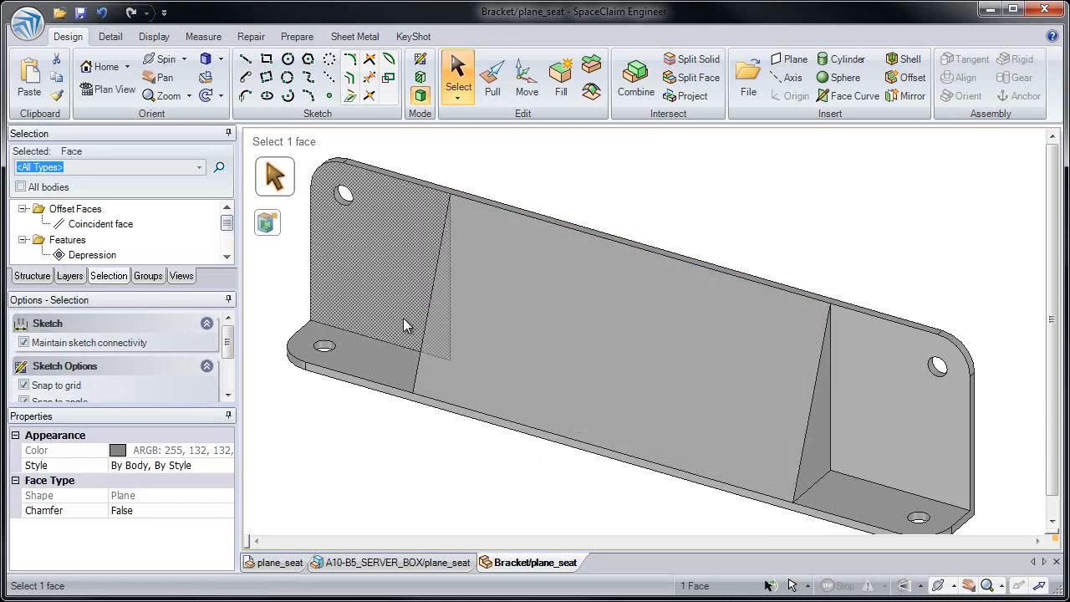
left_click(213, 495)
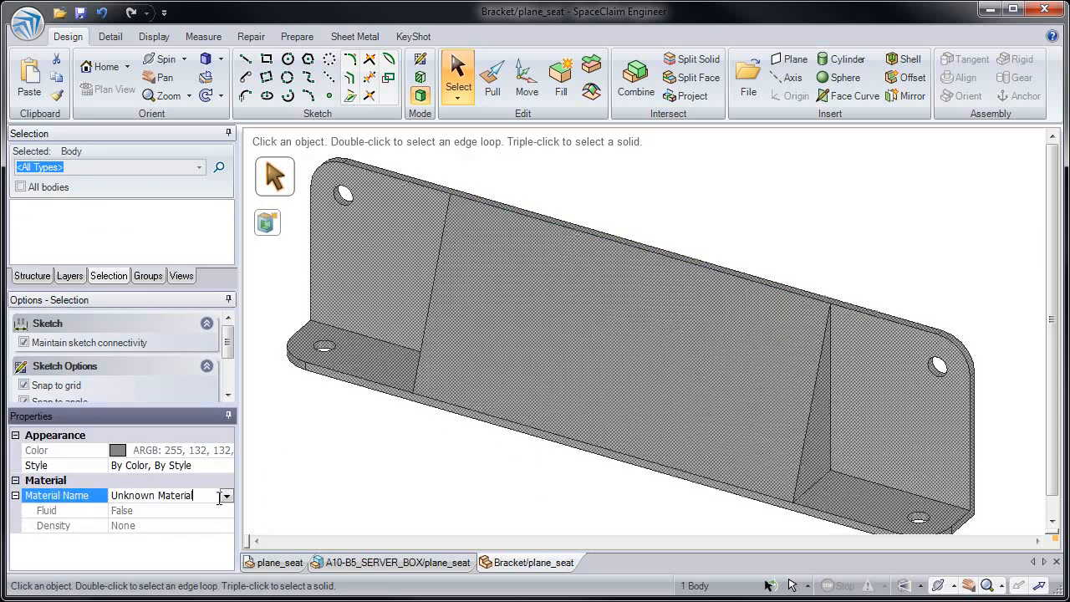
left_click(226, 496)
double_click(83, 216)
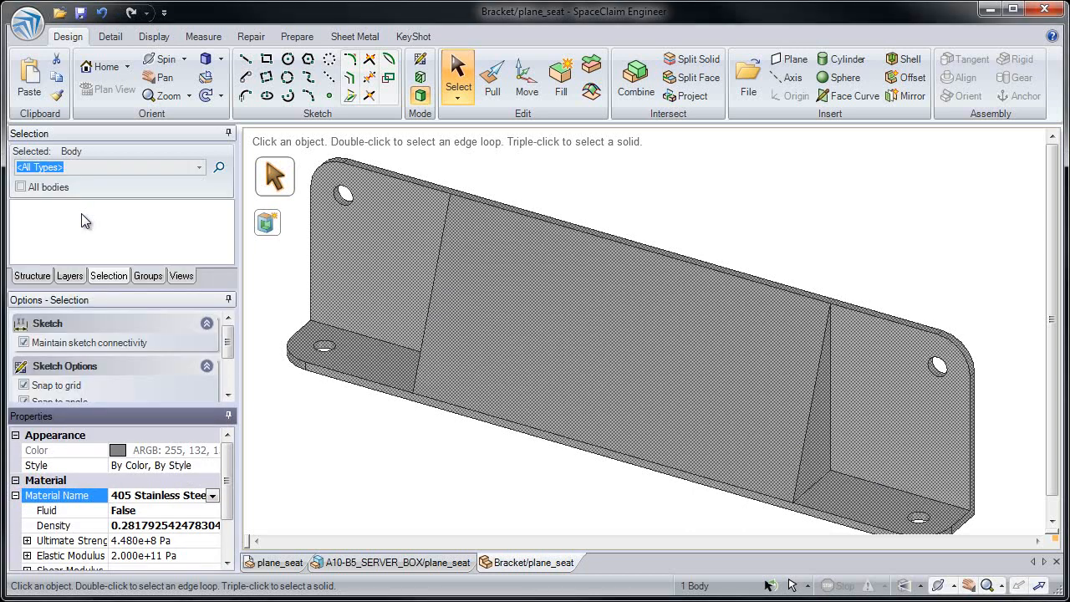
- Measure the mass properties of the stainless steel bracket body
left_click(224, 39)
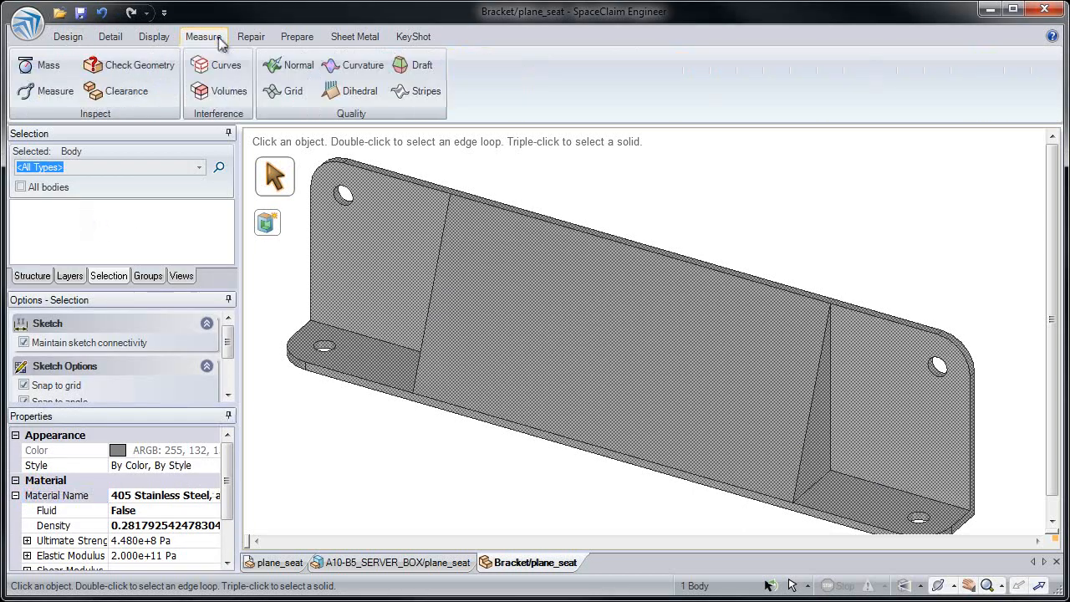
left_click(42, 65)
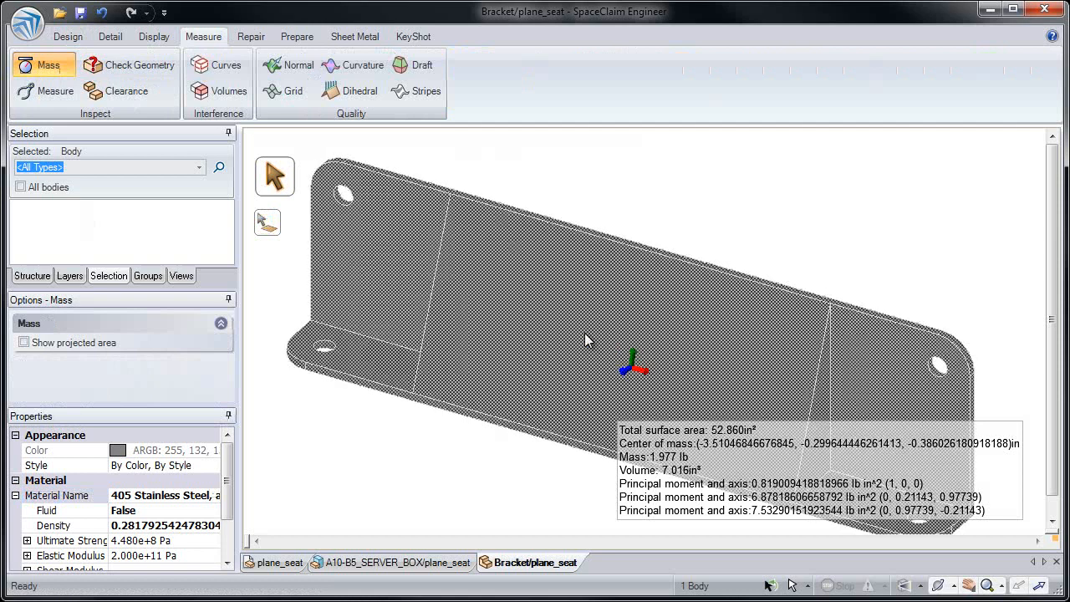
left_click(657, 483)
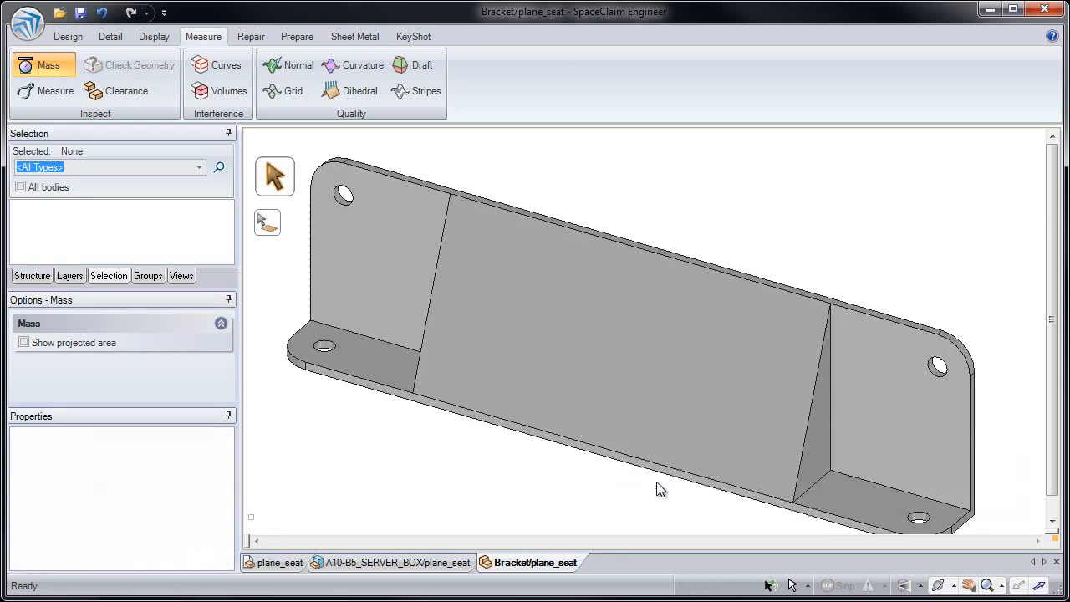
- Shell the bracket with a 0.1 in wall thickness, removing the rear face of the upright plate and the underside of the flange
left_click(68, 36)
middle_click_drag(717, 229, 526, 179)
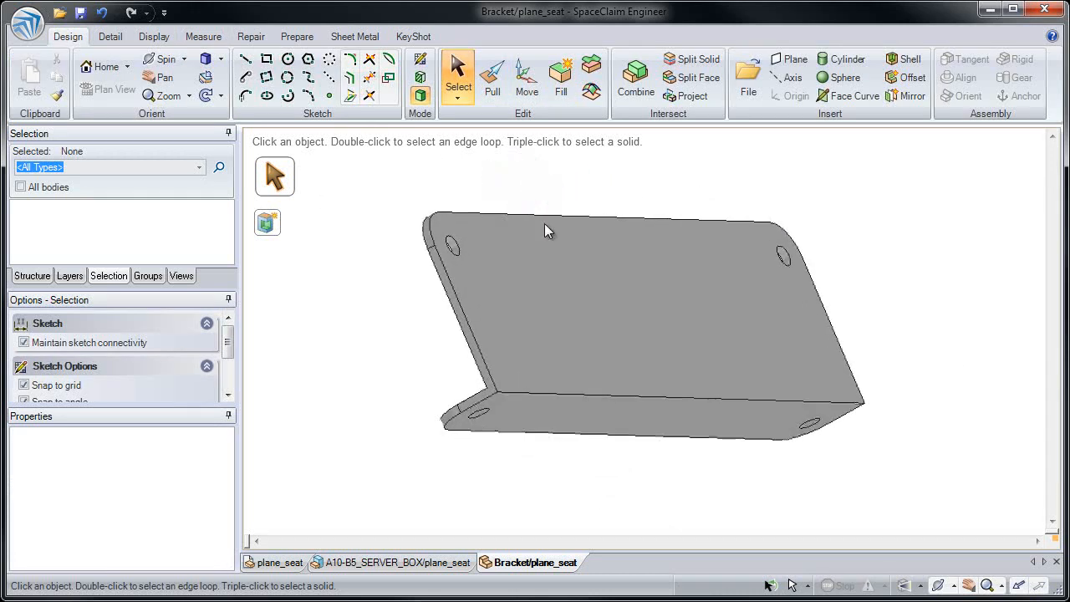
left_click(627, 417)
left_click(651, 378, "ctrl")
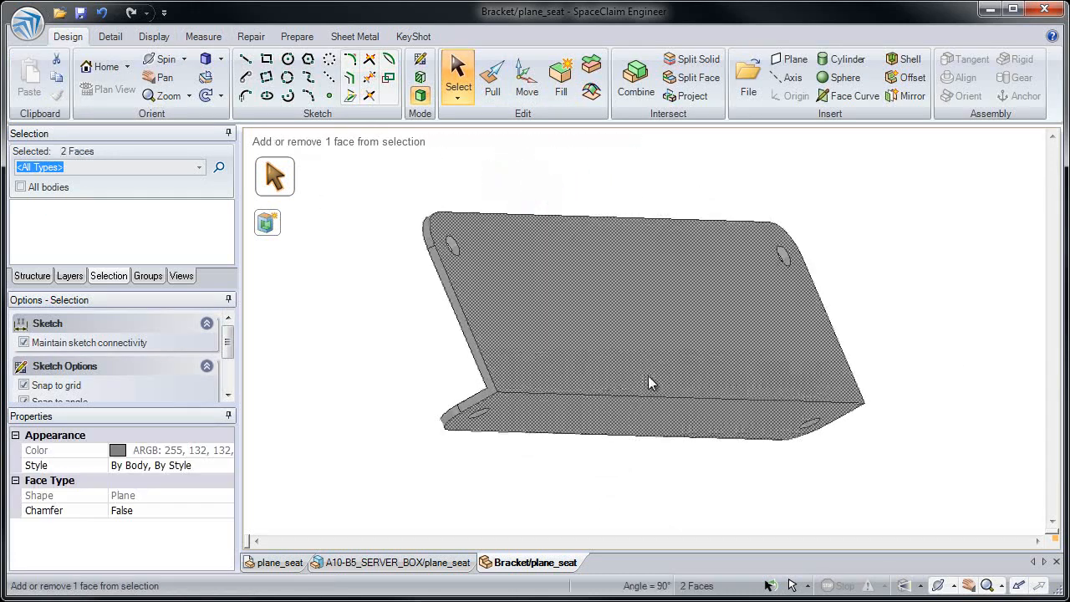
left_click(907, 60)
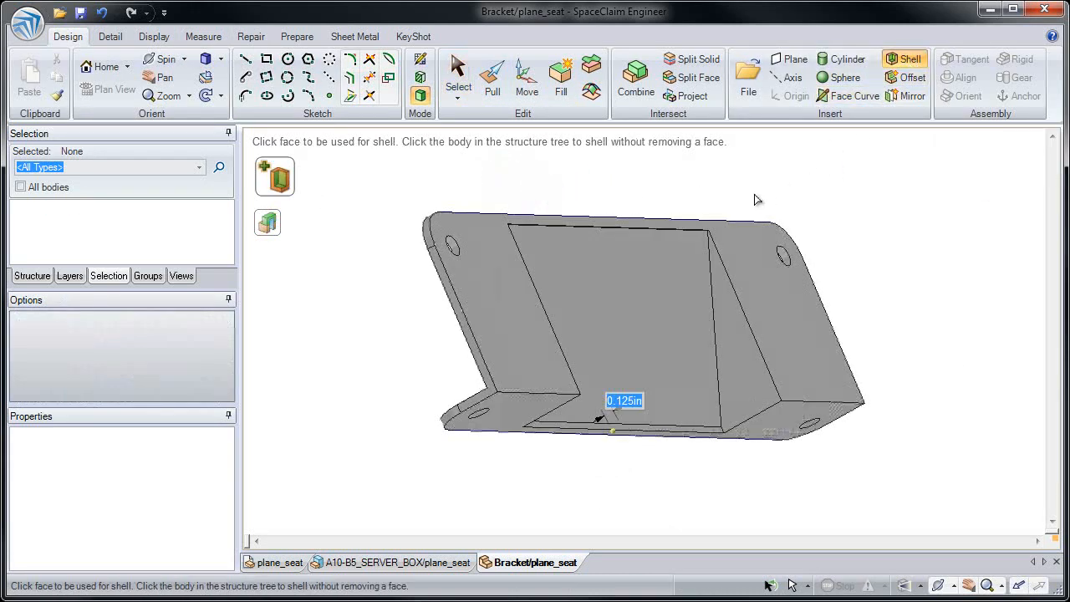
type("0.1")
key("Return")
key("Escape")
- Change the bracket body's material to Dow 722 Low Density Polyethylene from the material library
triple_click(511, 269)
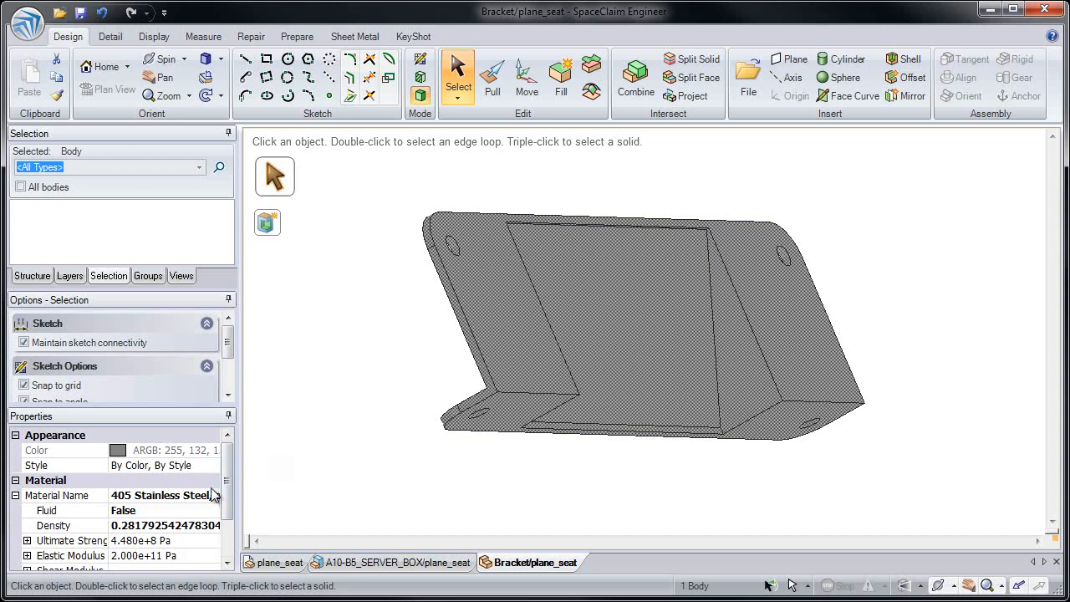
left_click(214, 494)
left_click(214, 497)
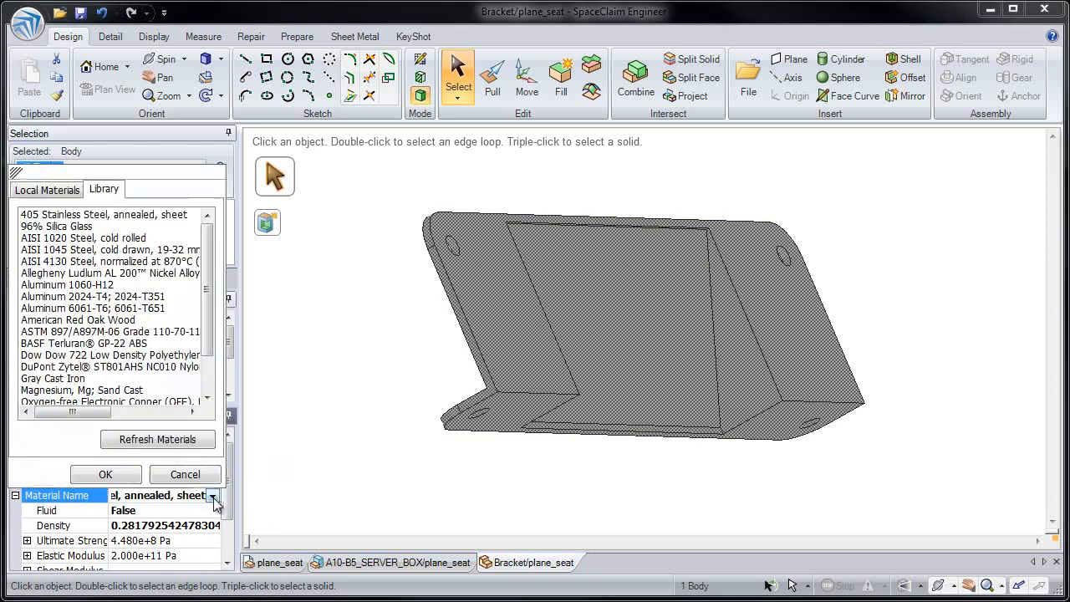
left_click(188, 356)
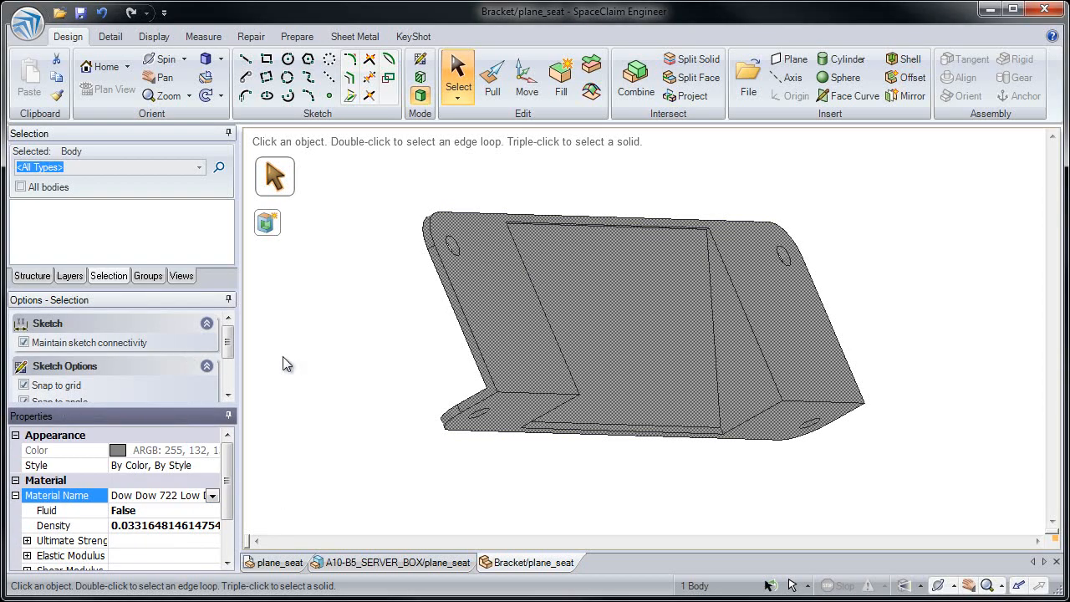
- Measure the mass properties of the shelled polyethylene bracket
left_click(209, 36)
left_click(41, 64)
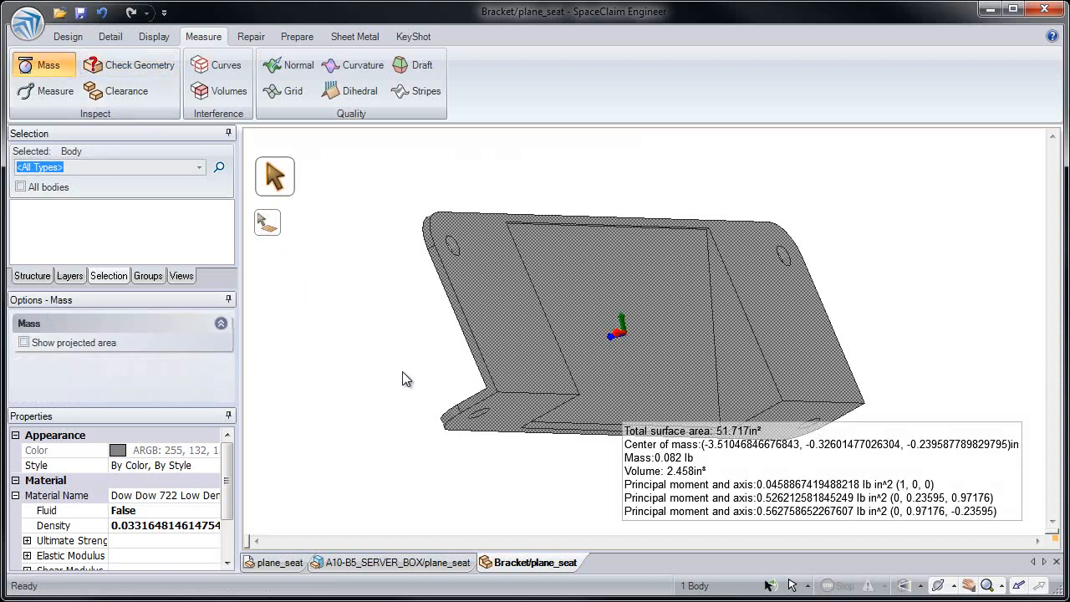
left_click(682, 474)
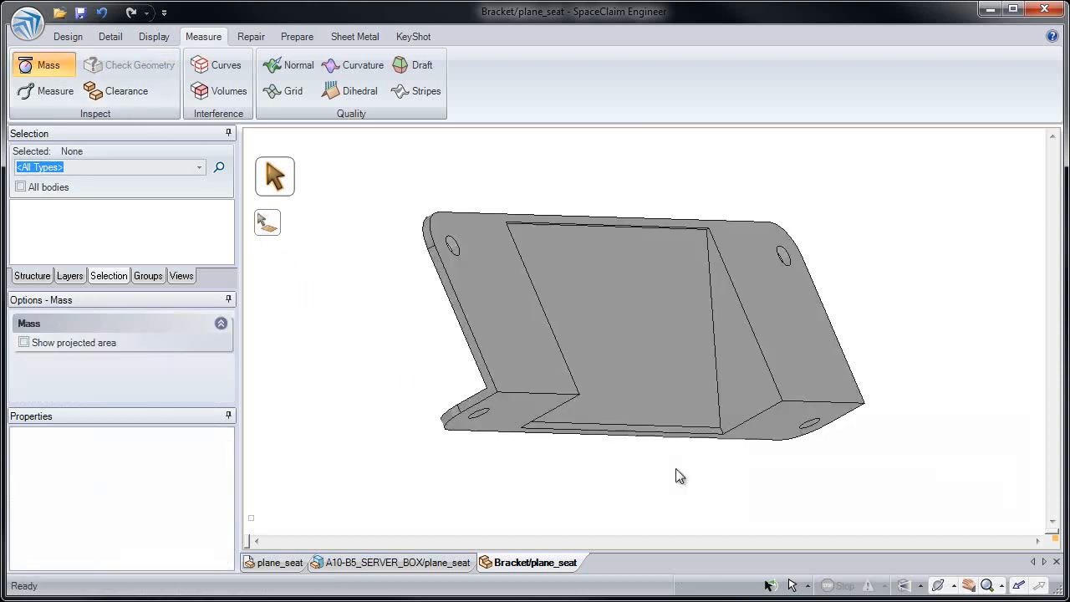
- Undo the polyethylene material assignment and the shell
key("ctrl+z")
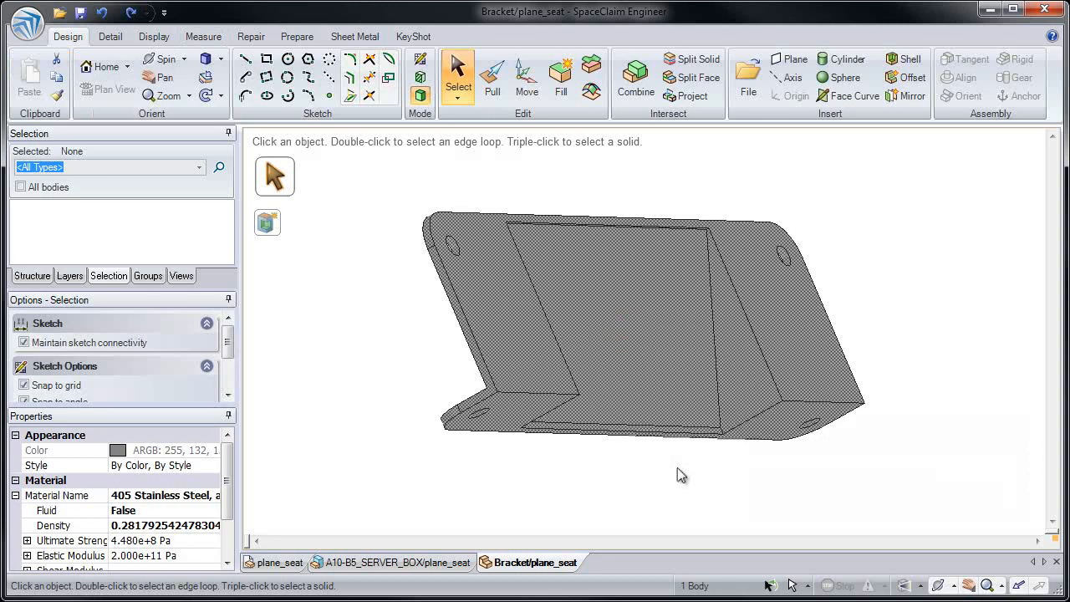
key("ctrl+z")
key("Escape")
- Pull the wedge's sloped face back through the upright plate and flange to cut an opening in the middle of the bracket
mouse_move(688, 364)
middle_mouse_down()
mouse_move(661, 367)
mouse_move(757, 381)
middle_mouse_up()
left_click(493, 79)
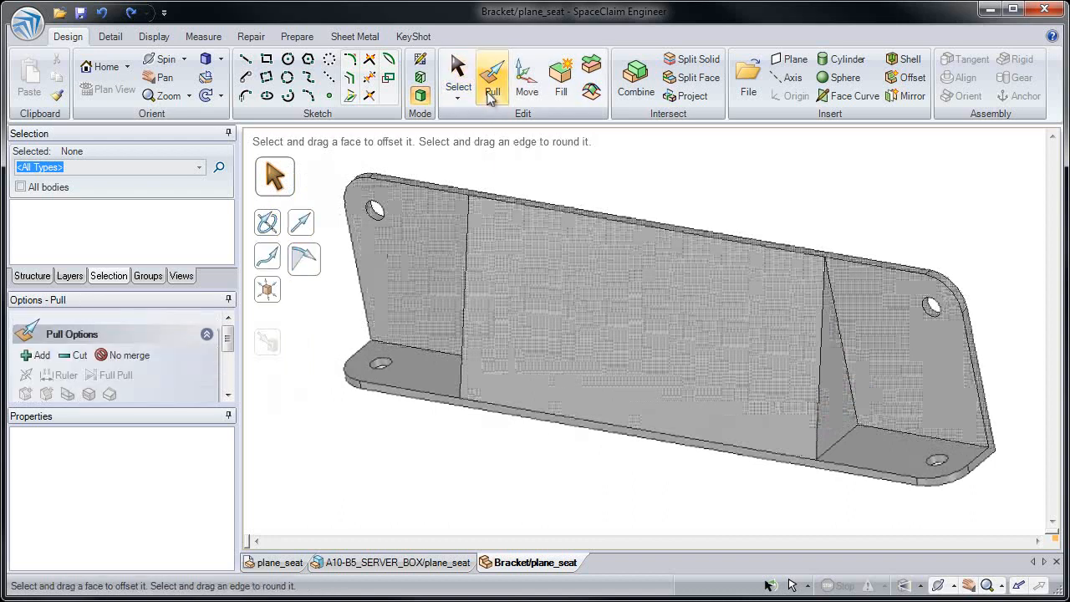
left_click(490, 238)
left_click(418, 367)
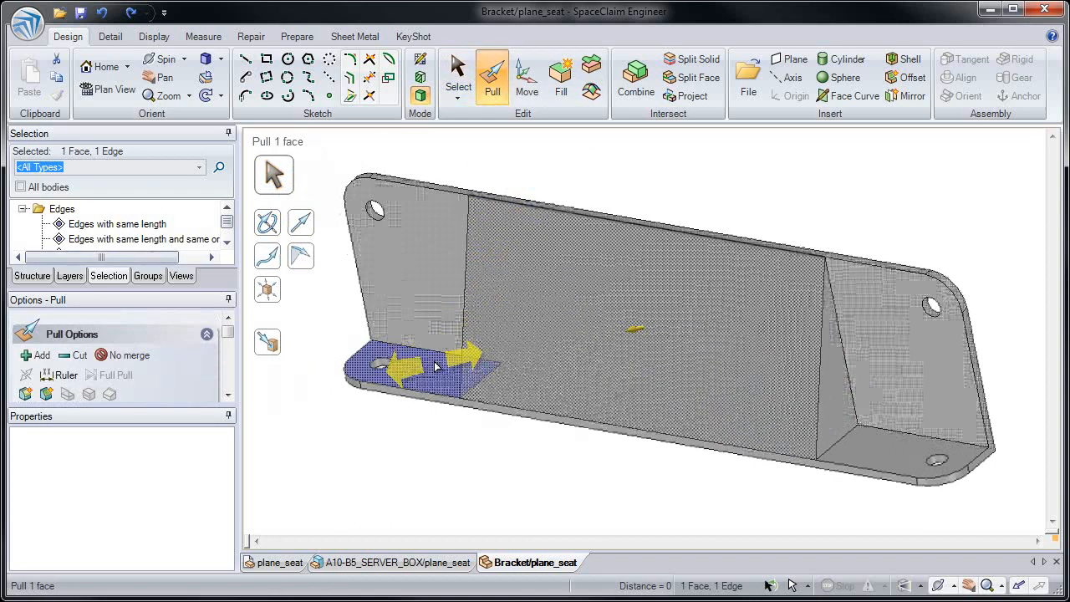
left_click(430, 289)
left_click(304, 226)
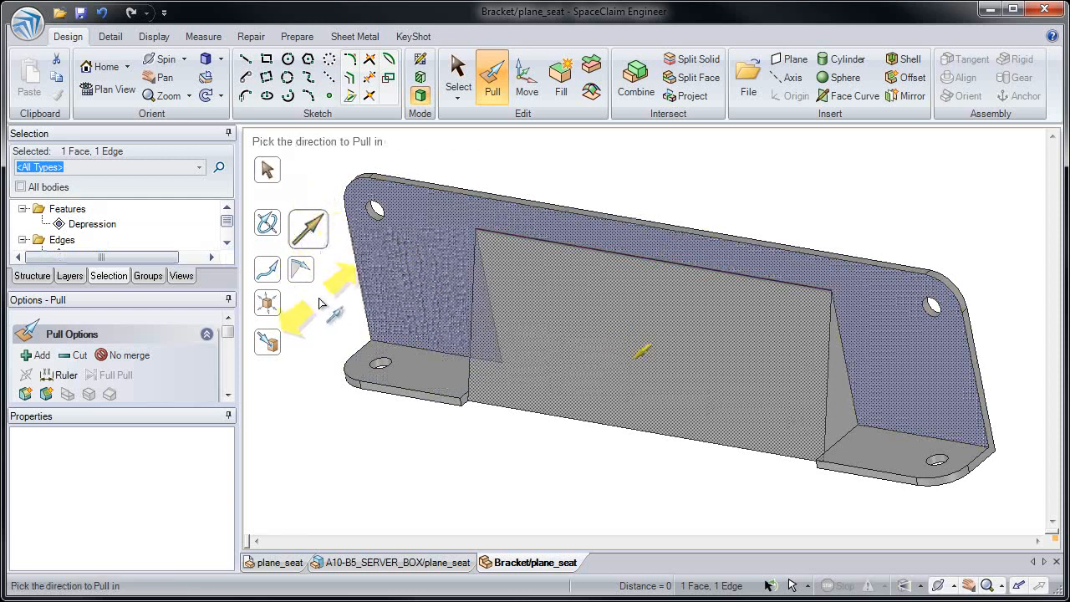
key("Escape")
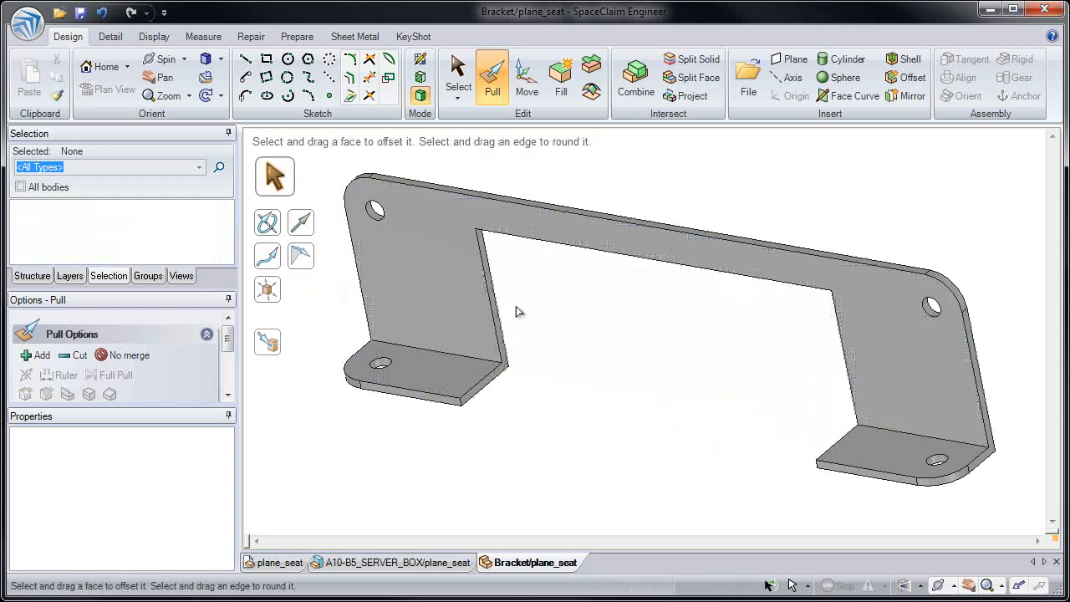
- Convert the bracket to a sheet metal part and turn the corners at both bottom flanges into bends
left_click(355, 37)
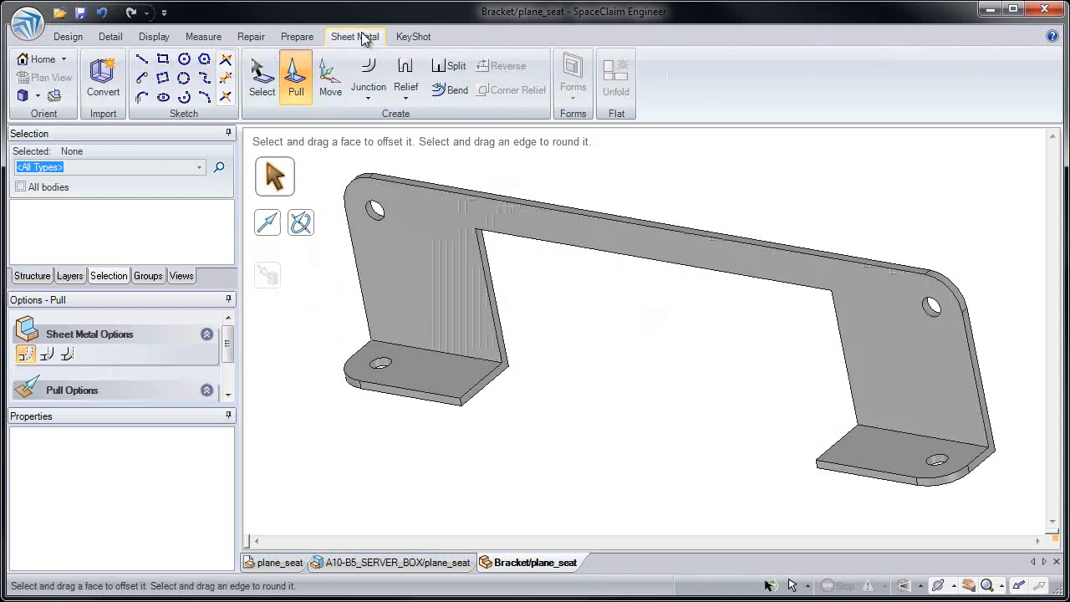
left_click(102, 81)
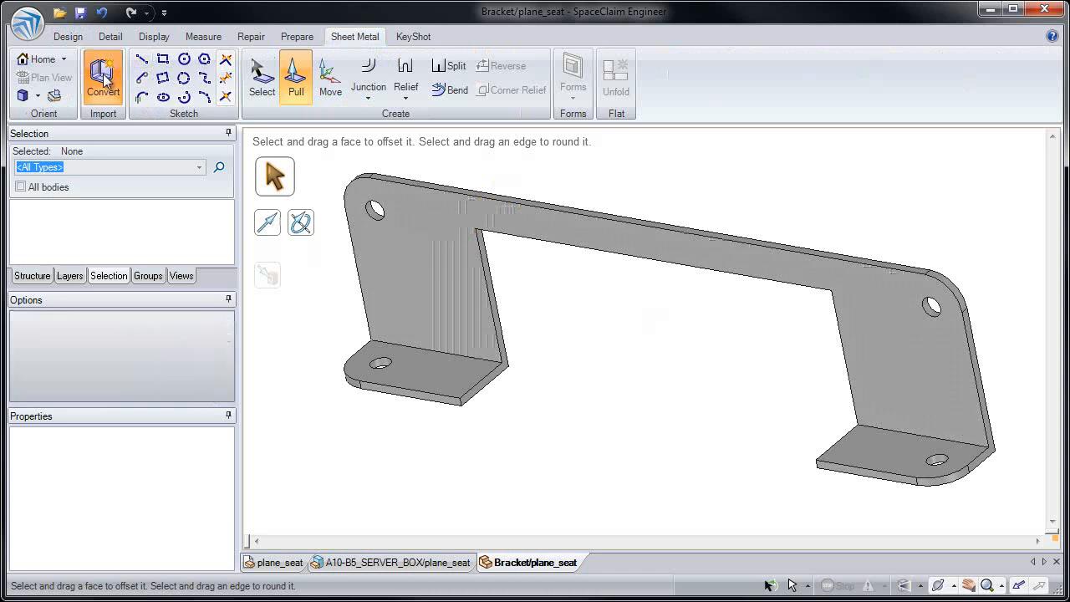
left_click(396, 272)
left_click(454, 356)
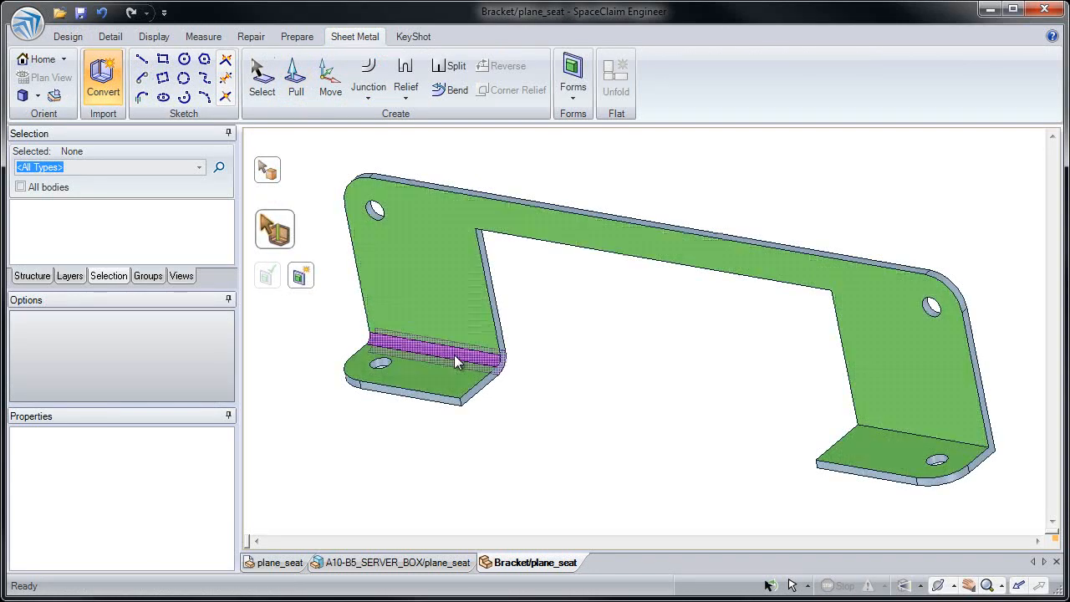
left_click(883, 429)
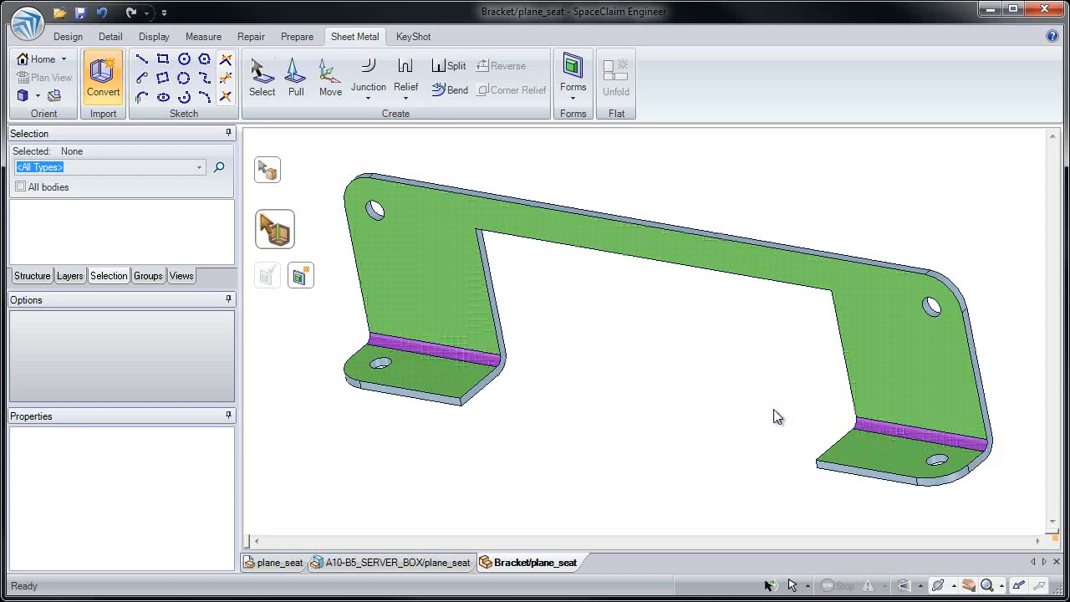
- Pull the upper edge of the middle opening forward into a new sheet metal wall
left_click(296, 84)
left_click(506, 241)
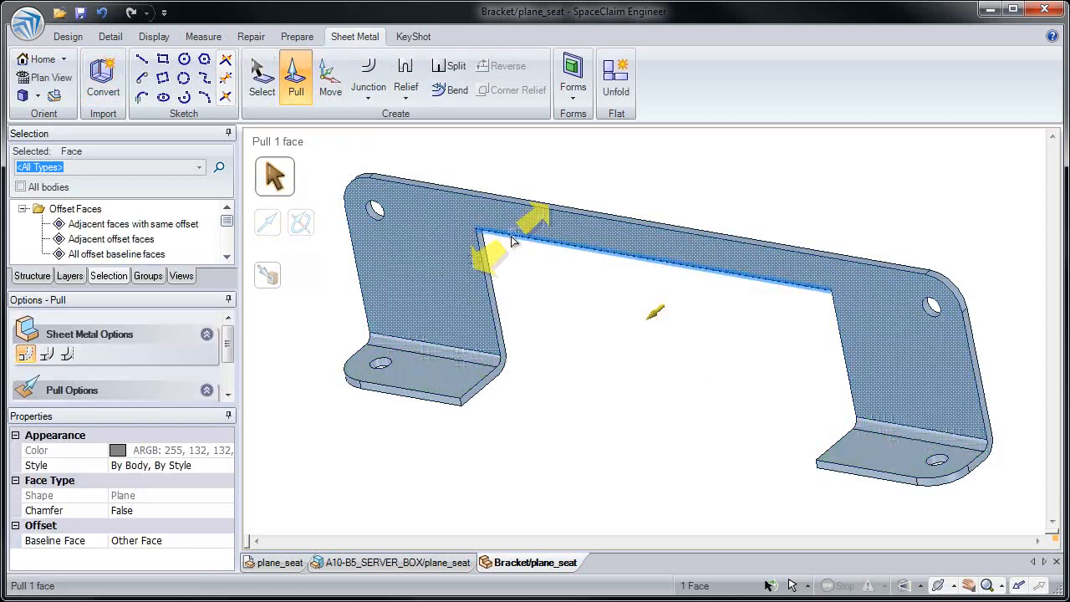
left_click(513, 240)
left_click_drag(552, 303, 491, 360)
- Rotate the new middle wall downward about its bend with Move so it slopes toward the flanges
left_click(331, 89)
left_click(506, 285)
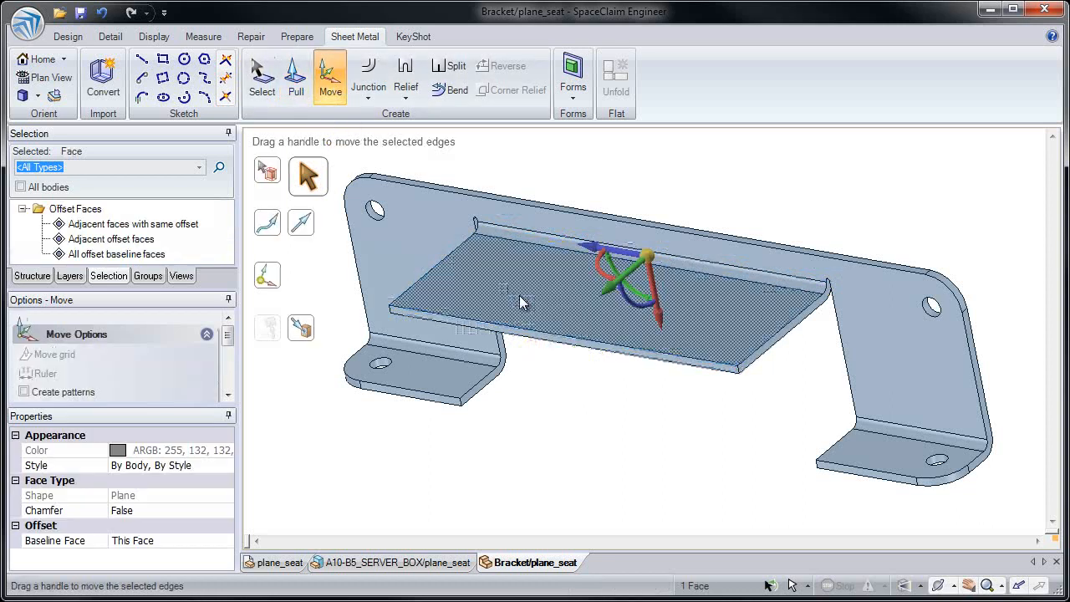
left_click_drag(633, 291, 593, 421)
- Pull the lower edge of the sloped wall back toward the upright plate into a lip about 0.6 in long
key("p")
left_click(580, 400)
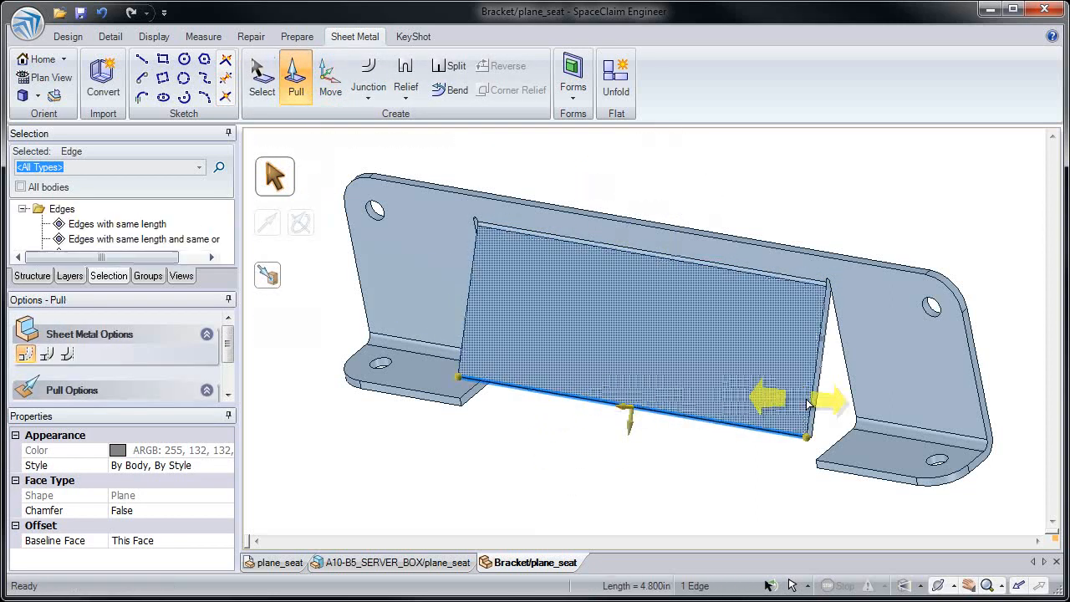
key("Tab")
left_click_drag(833, 407, 852, 372)
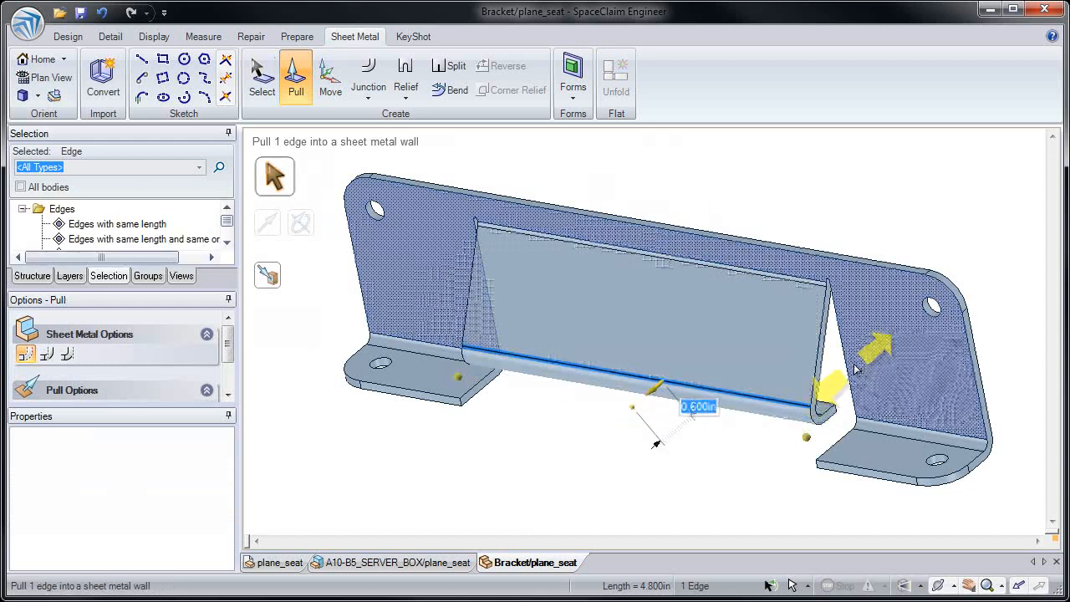
key("Escape")
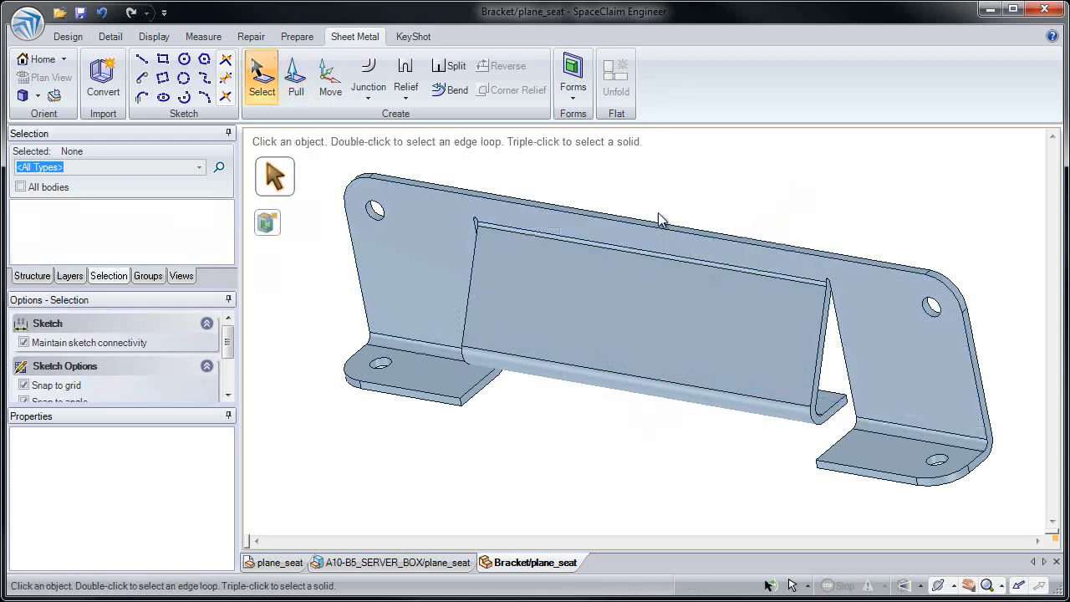
- Add a louver form near the lower corner of the bracket's sloped wall with L1 set to 1 in and L2 to 0.3 in
left_click(573, 73)
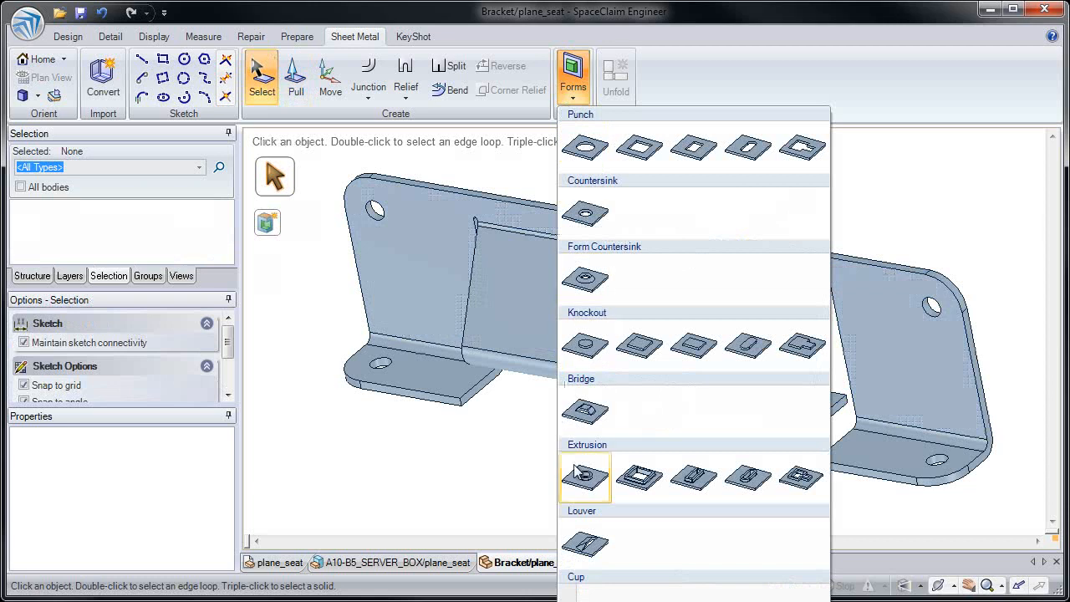
left_click(587, 547)
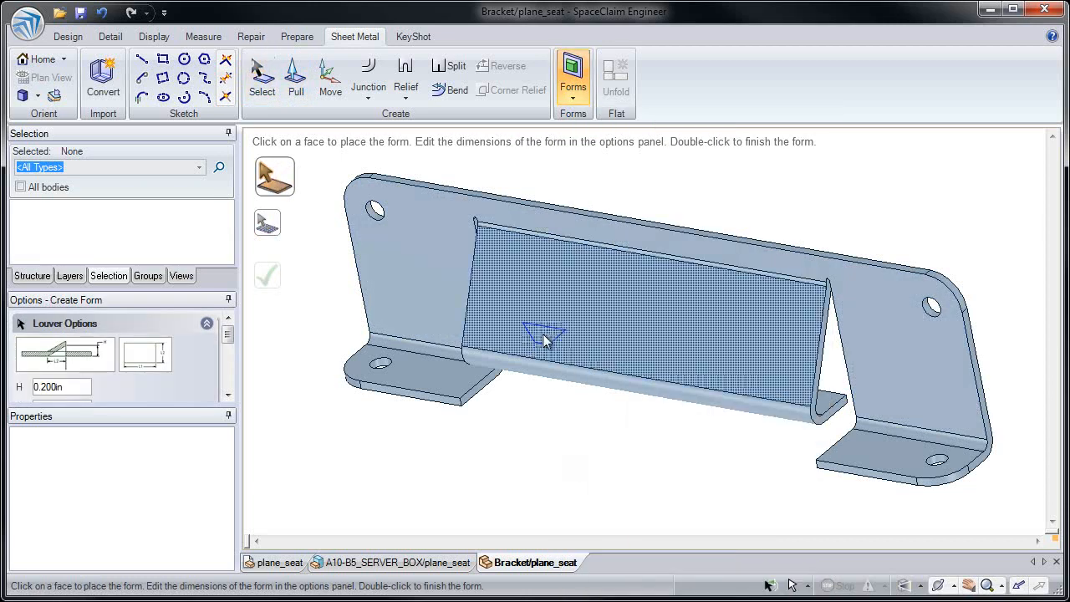
left_click(528, 326)
left_click_drag(228, 335, 229, 353)
left_click(73, 357)
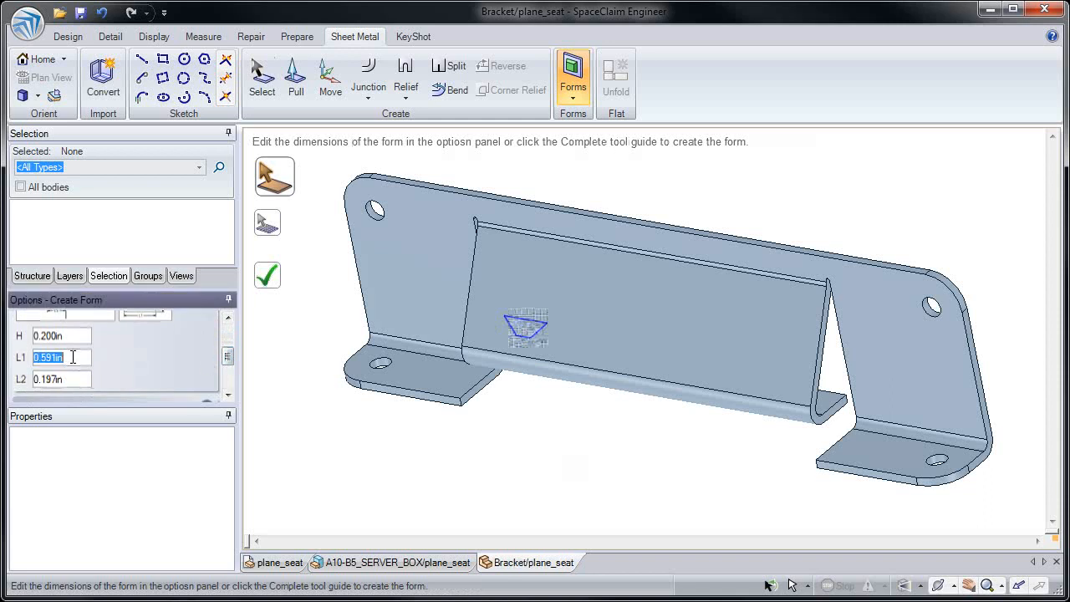
type("1")
key("Return")
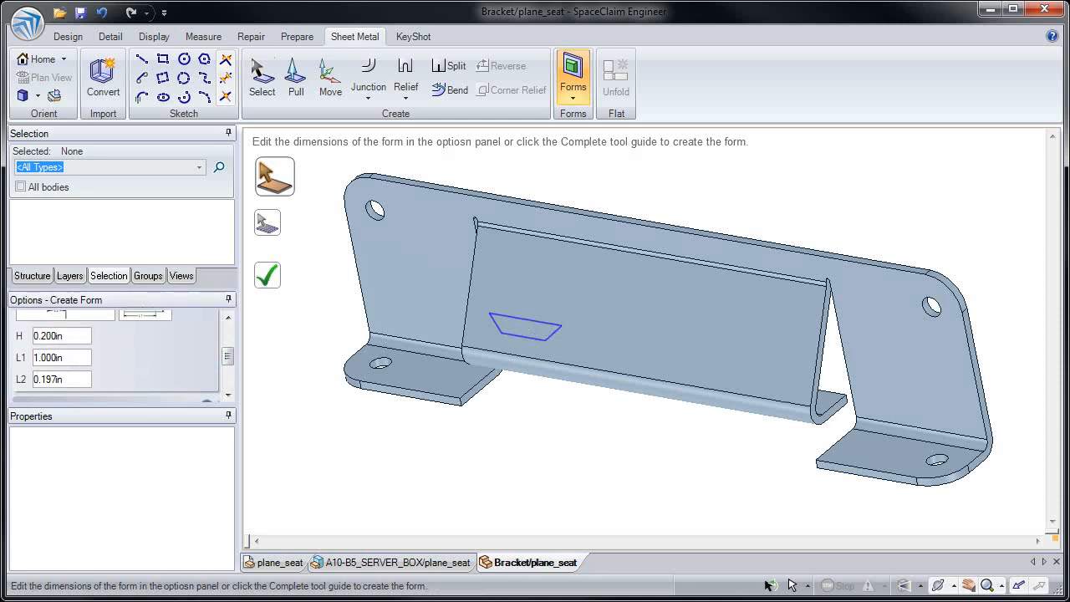
left_click(77, 380)
type("0.3")
key("Return")
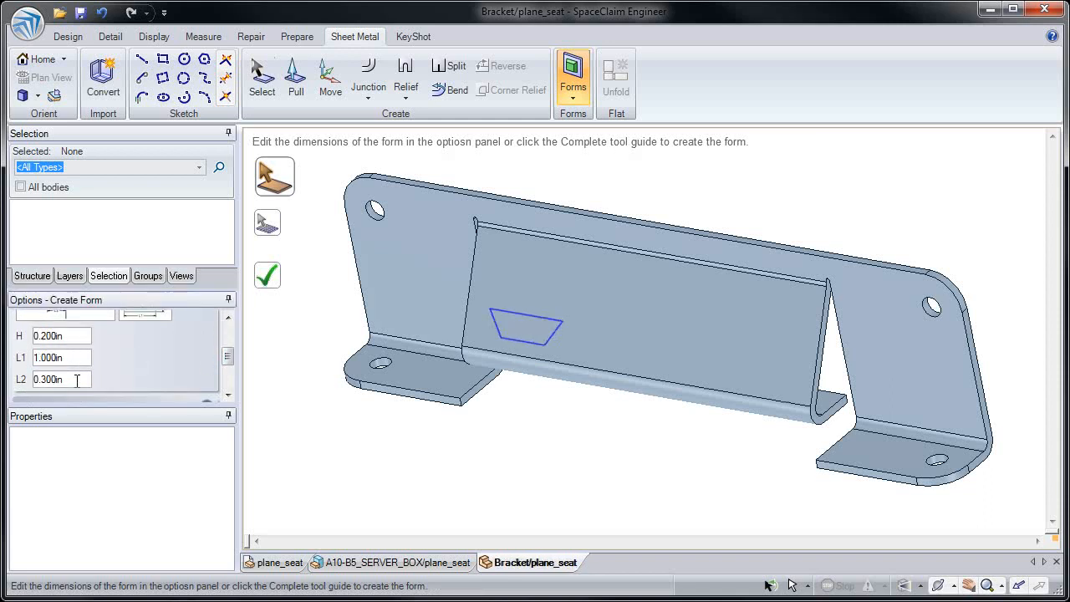
left_click(269, 283)
- Pattern the louver across the sloped wall into three columns spanning about 3.21 in and two rows about 0.6 in apart
right_click_drag(307, 270, 306, 277)
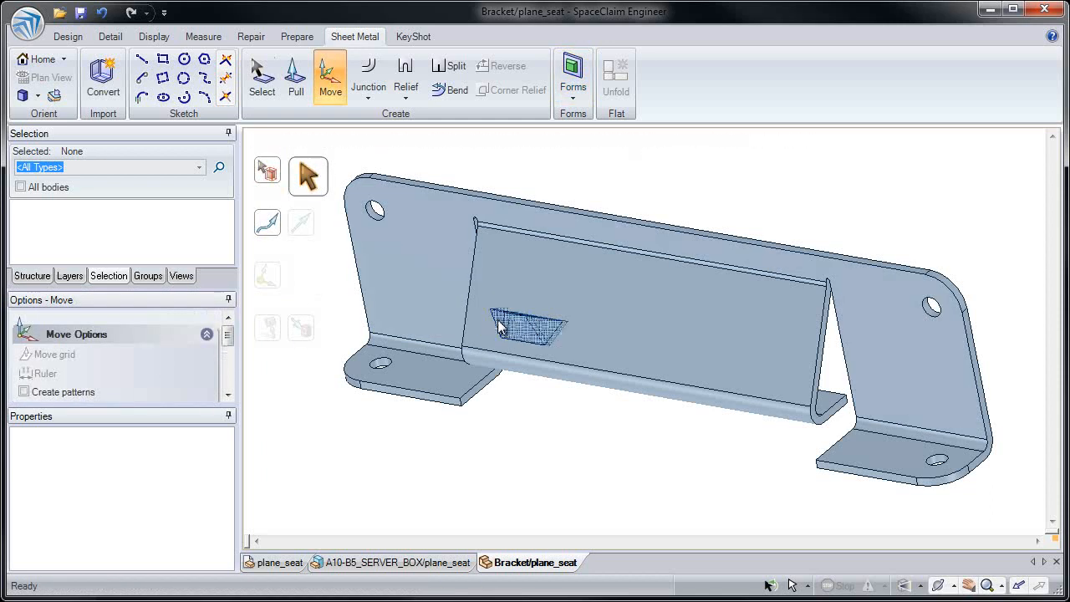
left_click(525, 326)
left_click(67, 390)
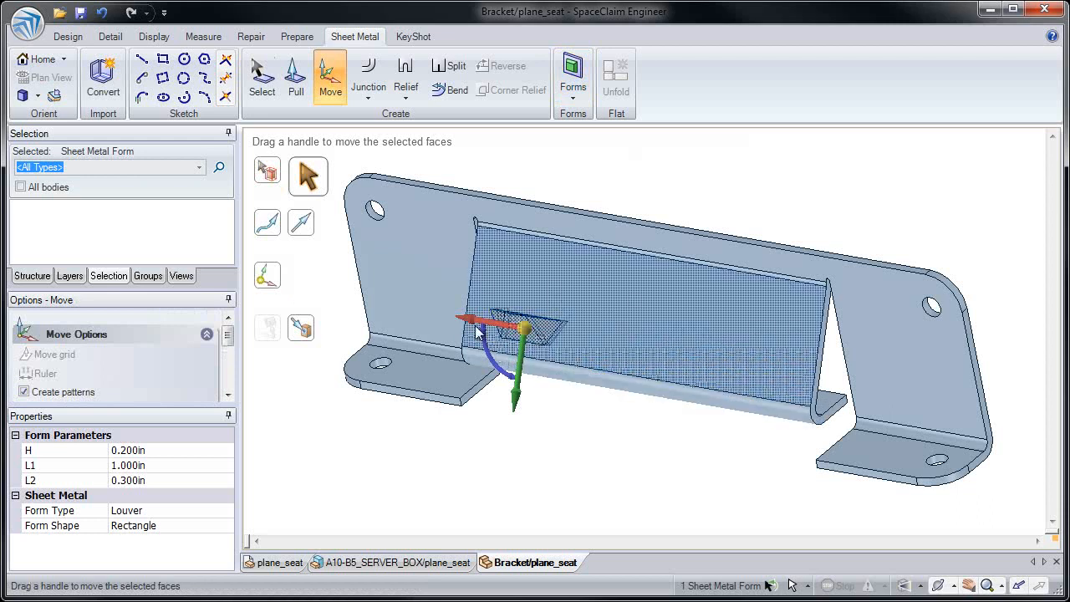
left_click_drag(470, 320, 709, 358, "ctrl")
type("3")
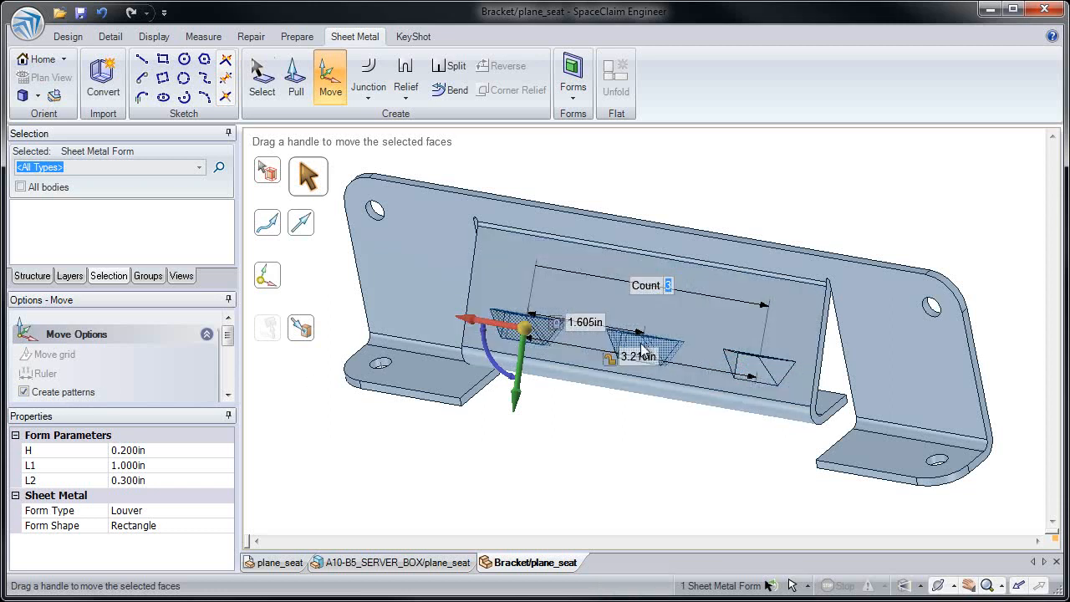
left_click(744, 365, "ctrl")
left_click_drag(516, 399, 530, 345, "ctrl")
left_click(599, 430)
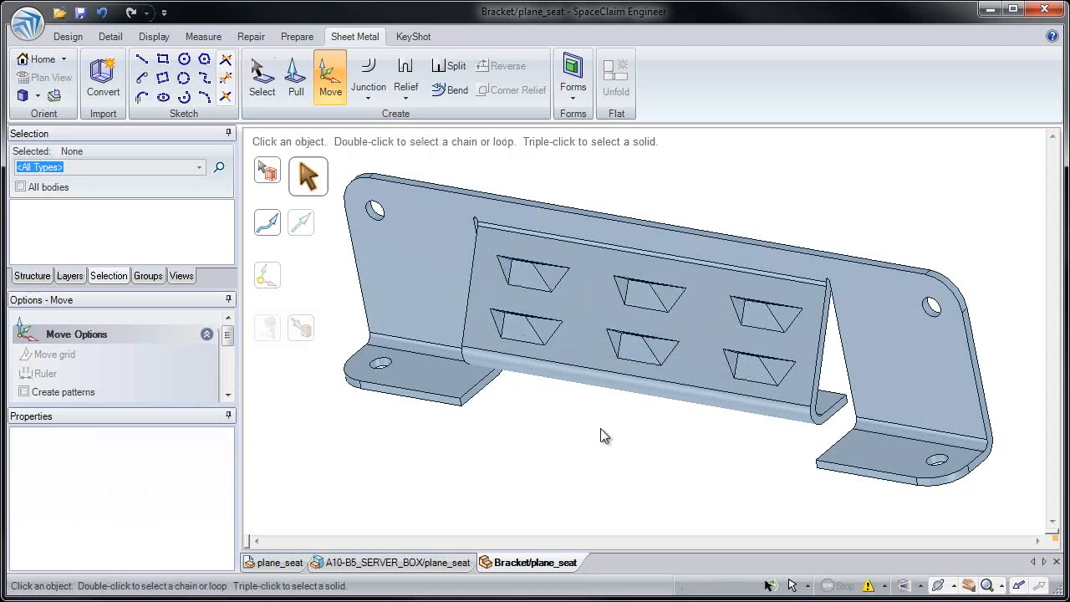
- Rotate the patterned louvers 180° in the plane of the sloped wall
left_click(757, 368)
left_click_drag(717, 400, 720, 341)
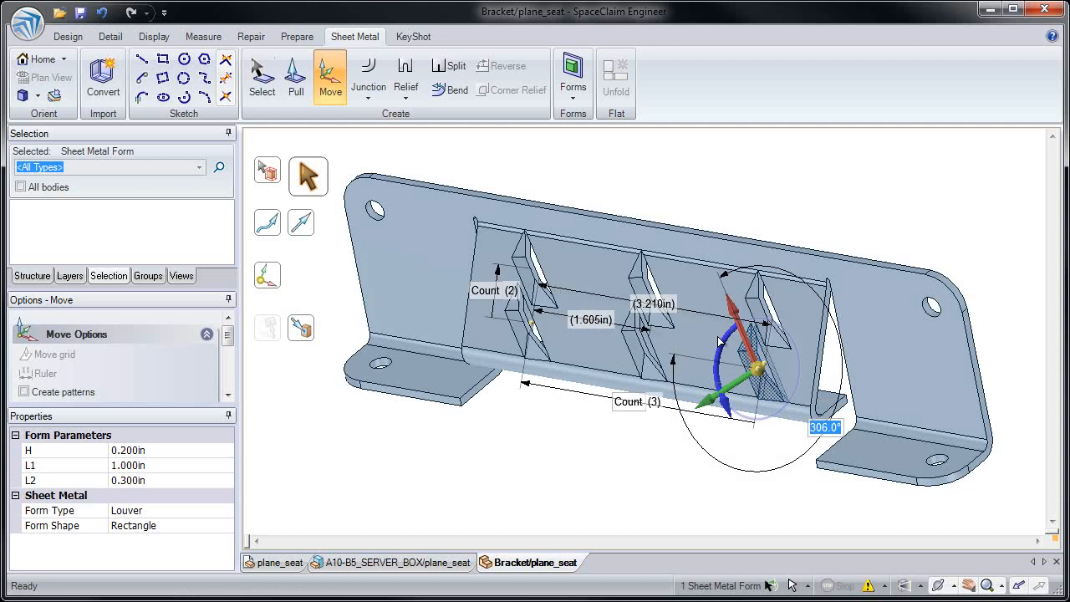
type("180")
key("Return")
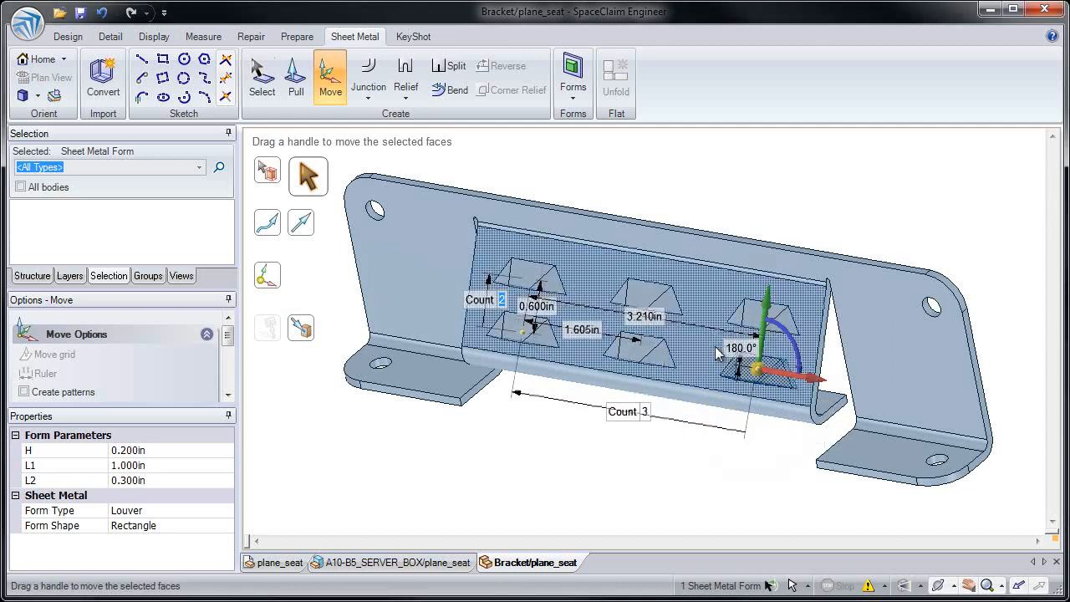
key("Escape")
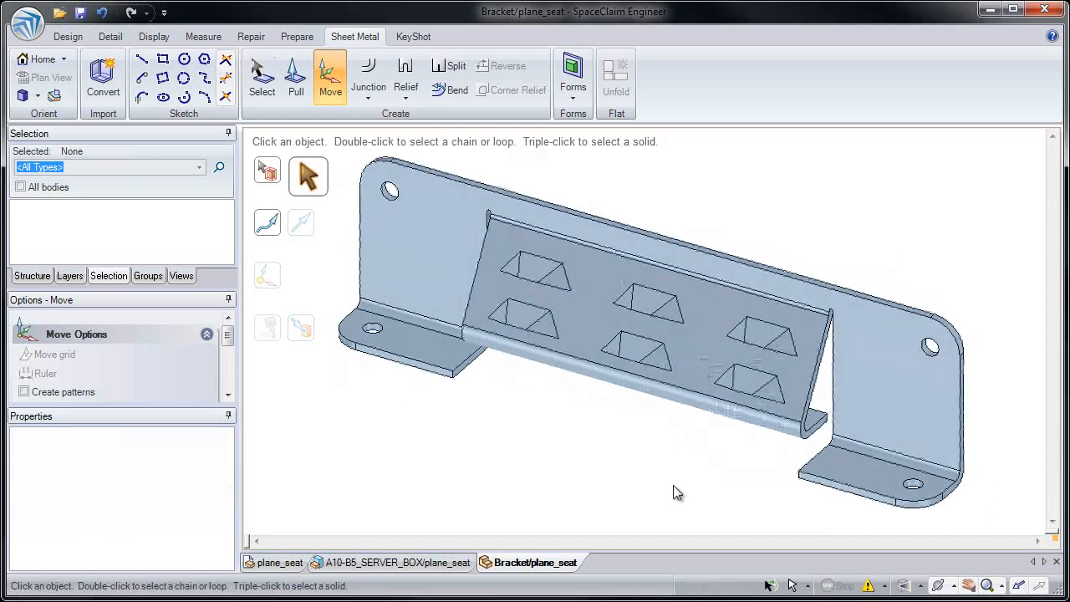
- Unfold the bracket into a flat pattern and turn on the visibility of its Bends and Bend Dimensions layers
left_click(466, 297)
left_click(615, 80)
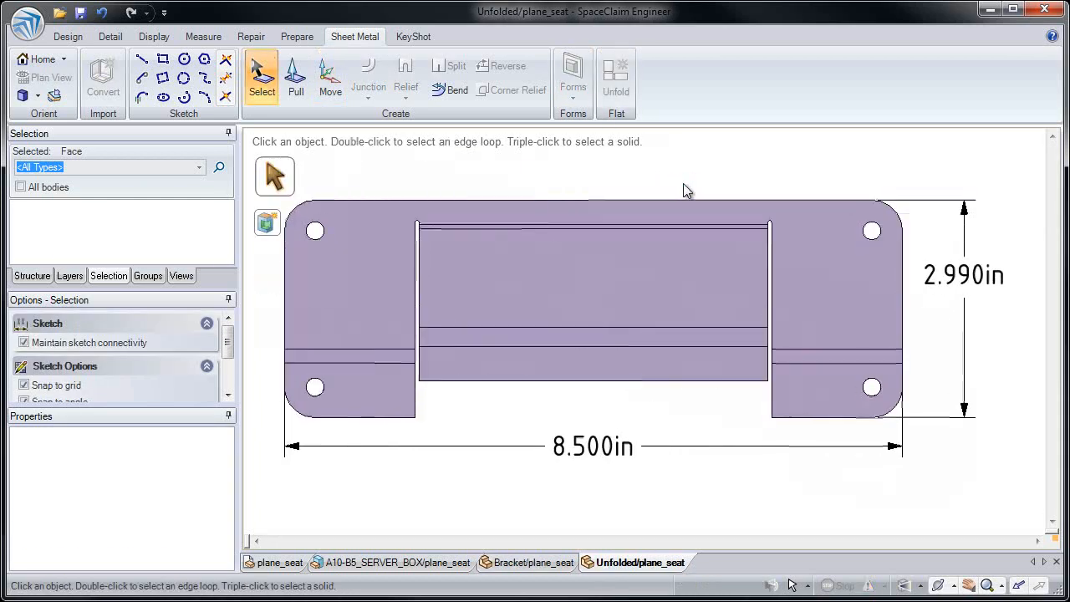
left_click(69, 275)
left_click(158, 211)
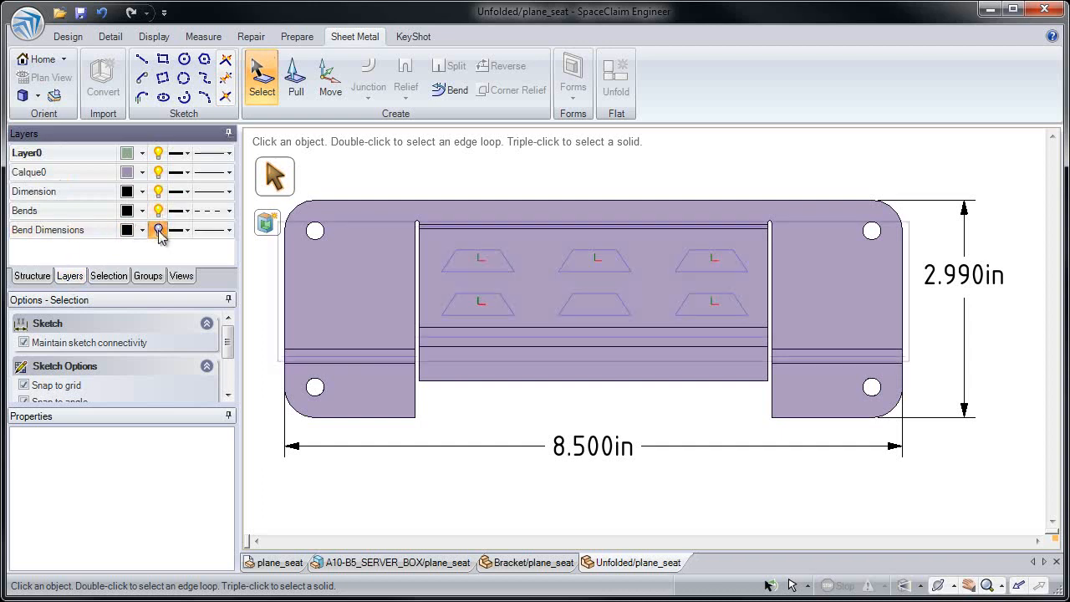
left_click(159, 231)
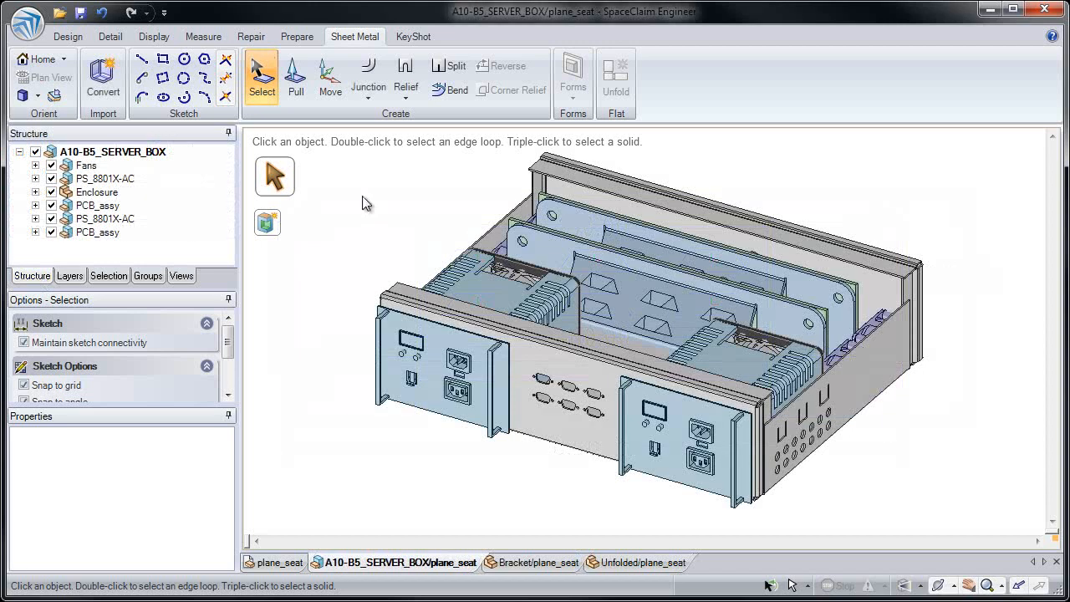
- Lay out a drawing sheet of the server box assembly with the standard views spread apart and an isometric general view added
left_click(32, 23)
mouse_move(52, 53)
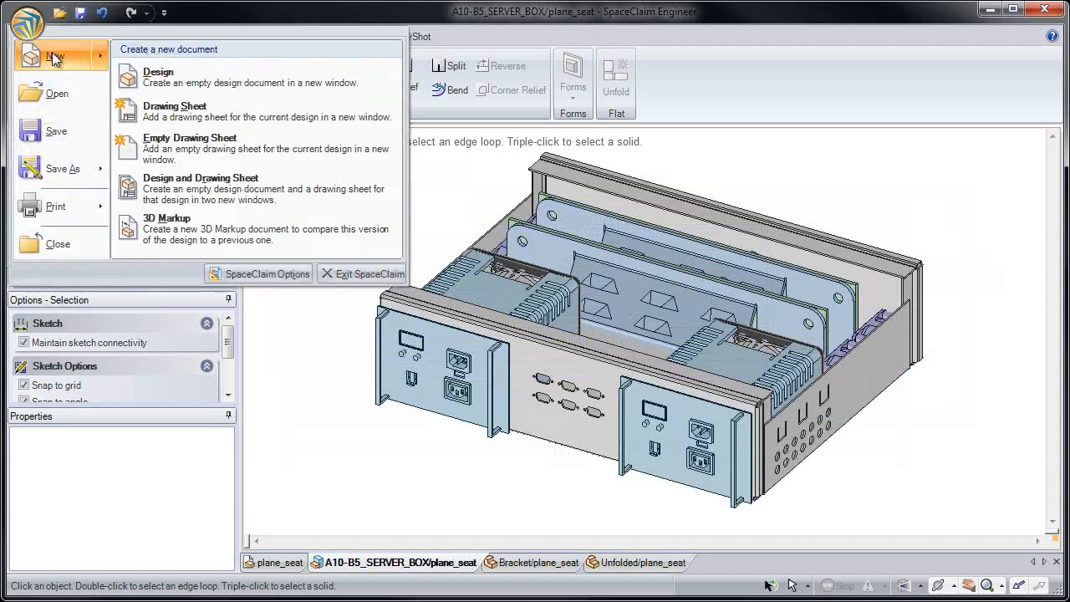
left_click(183, 107)
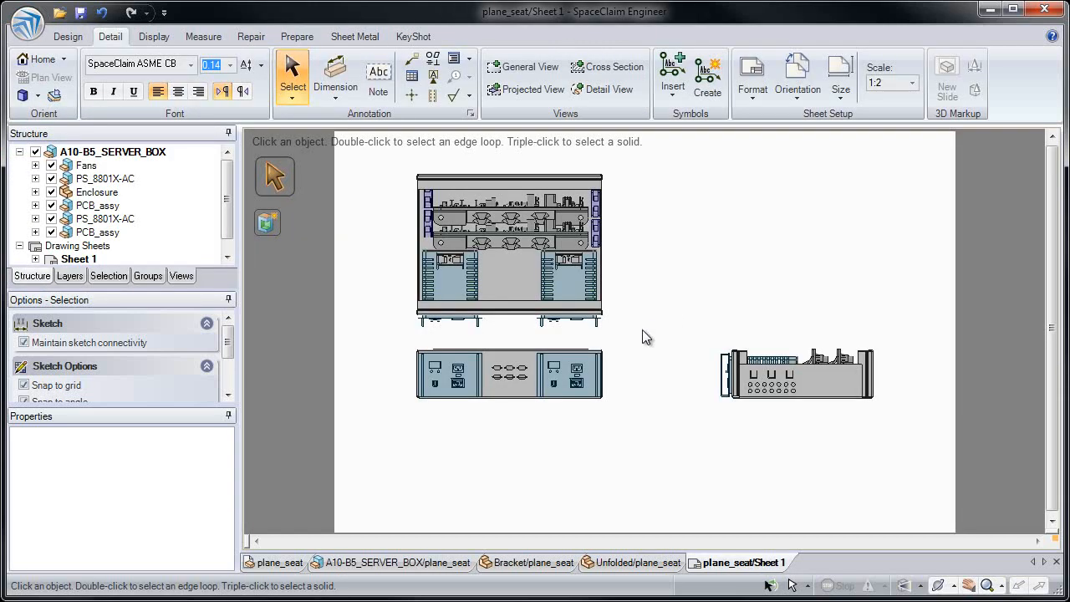
left_click_drag(611, 364, 589, 417)
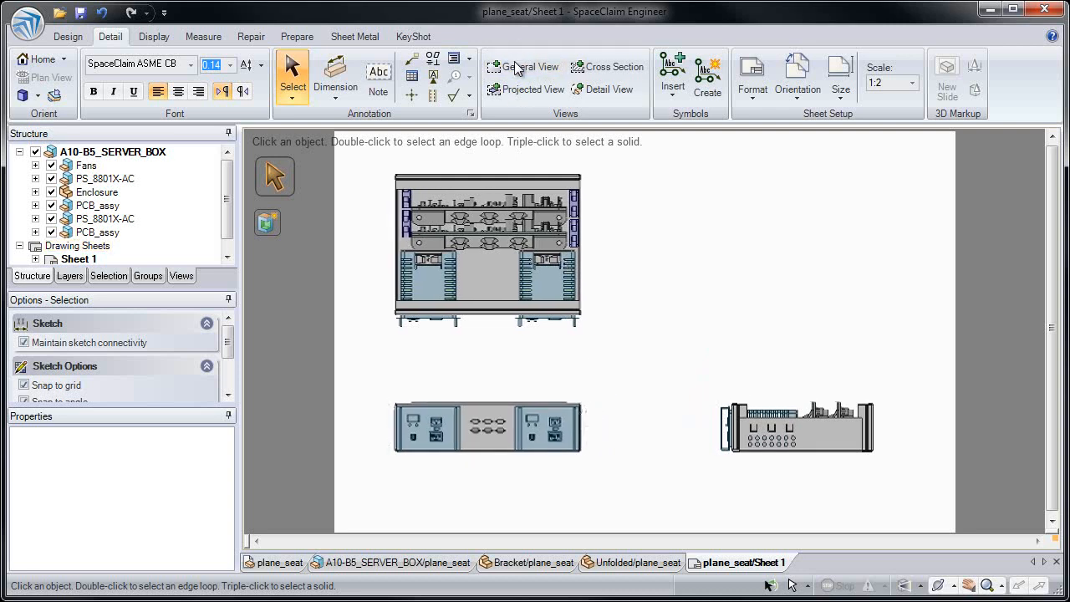
left_click(808, 252)
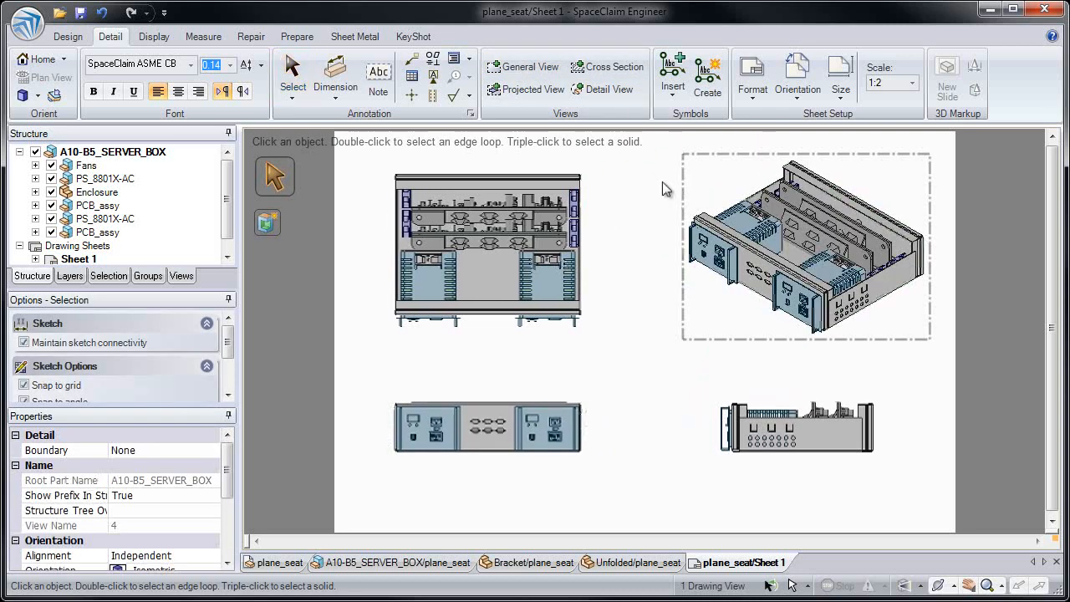
- Dimension the server box's depth and width in the top view and its height in the side view
left_click(336, 75)
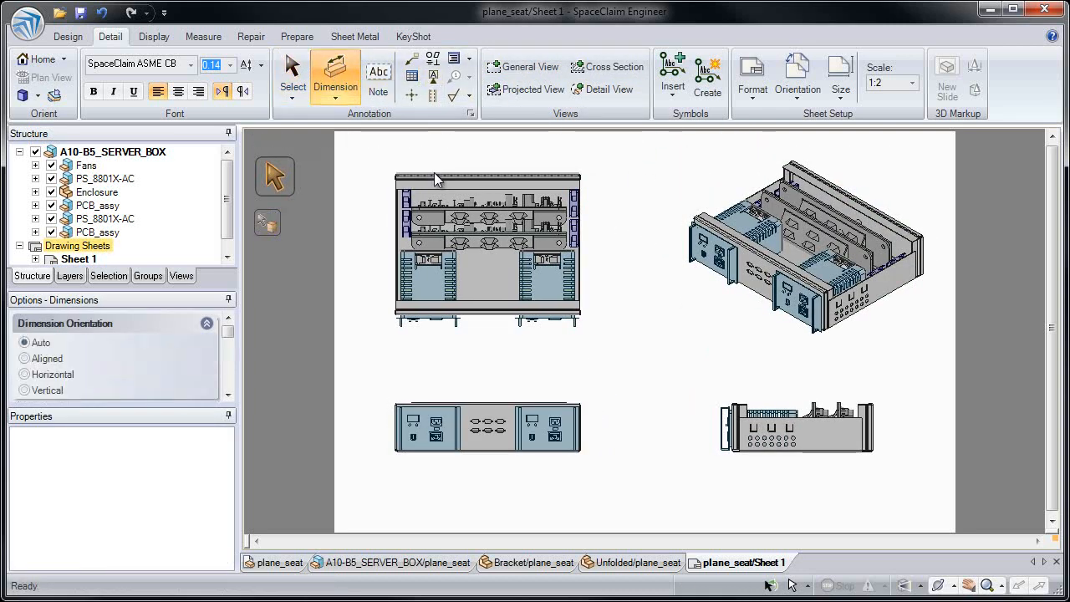
left_click(436, 173)
left_click(418, 297)
left_click(366, 243)
left_click(453, 176)
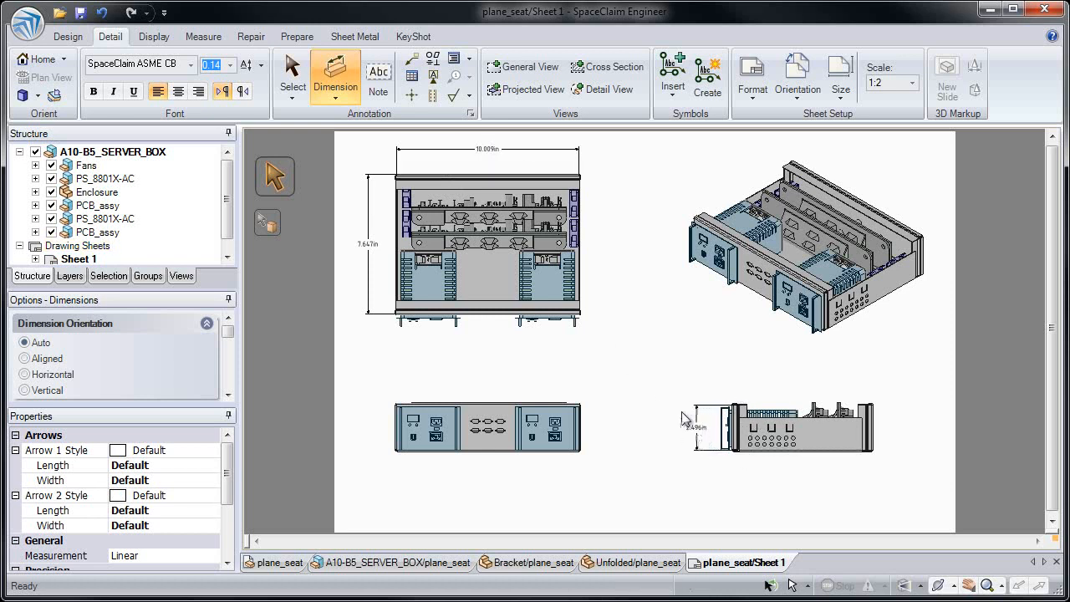
- Add the note "Reduced fans by 2" beside the top view with a leader pointing to the fans
left_click(378, 80)
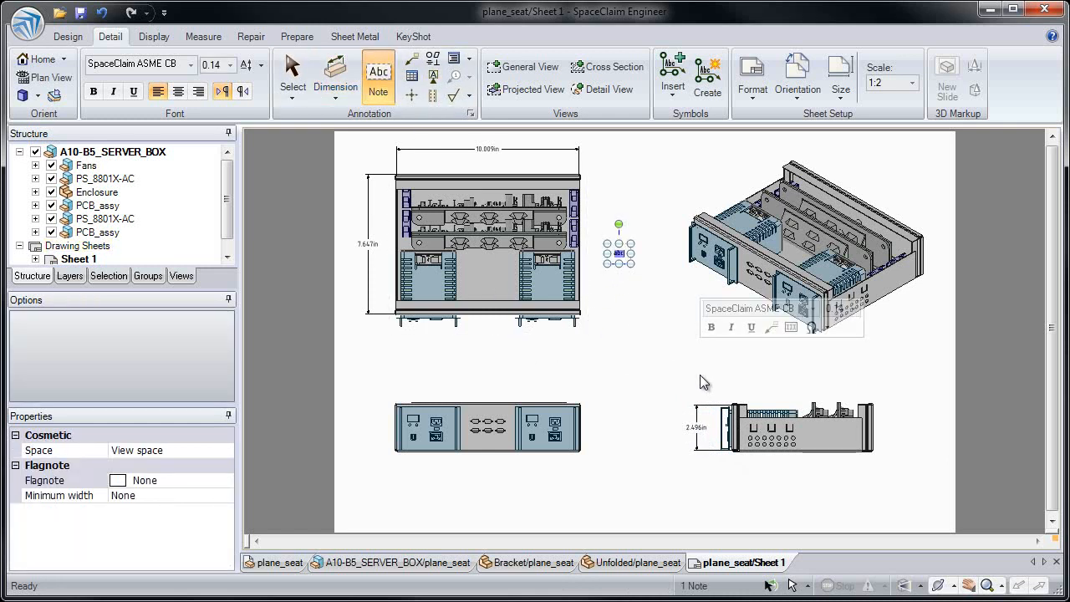
type("Ref")
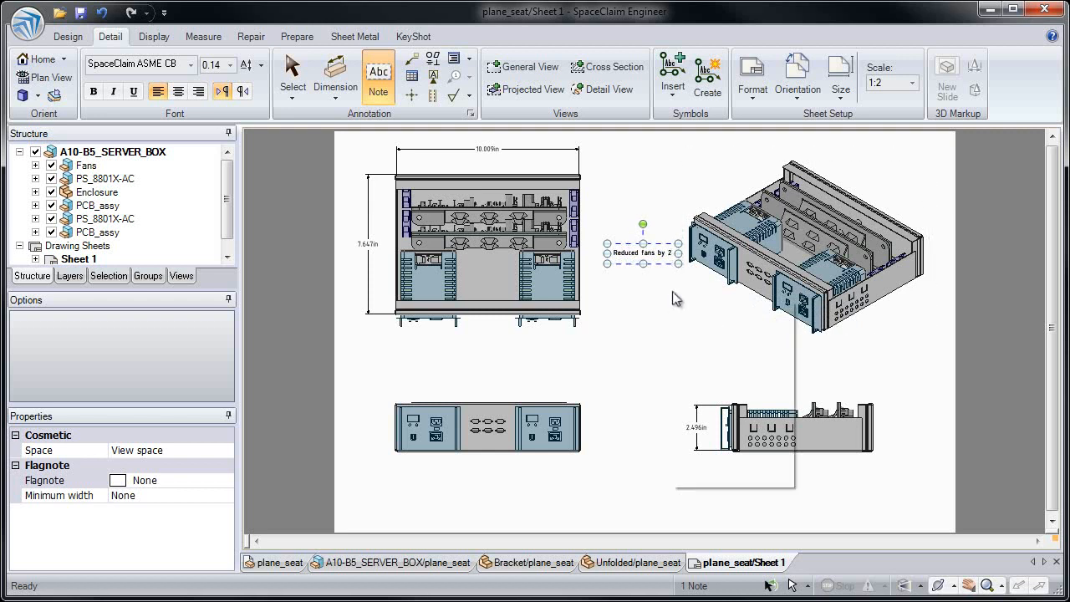
right_click(670, 296)
left_click(742, 281)
left_click_drag(644, 244, 575, 214)
left_click(576, 210)
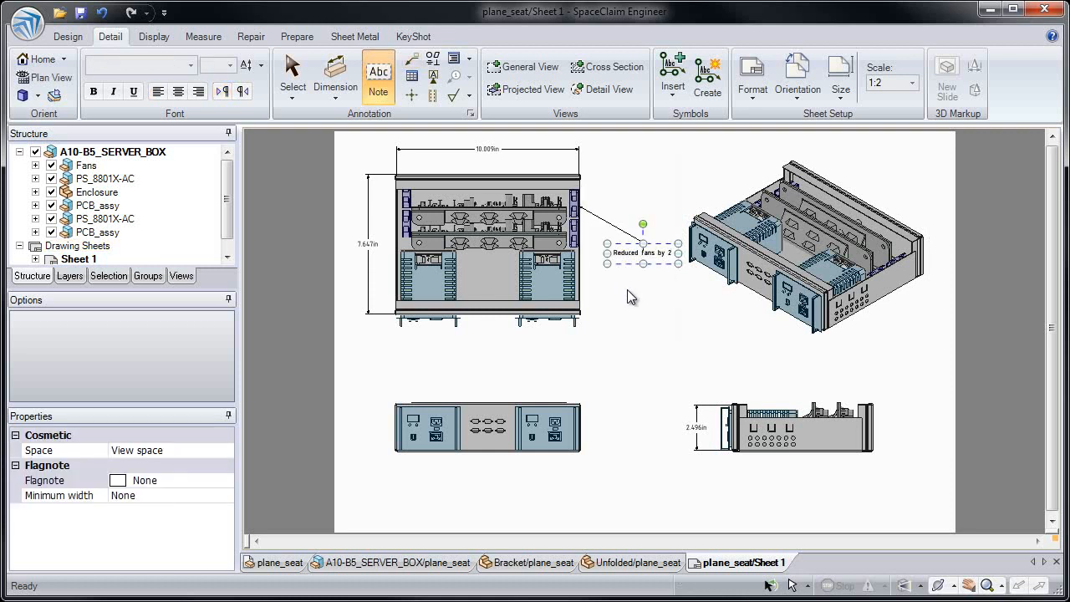
left_click(627, 290)
key("Escape")
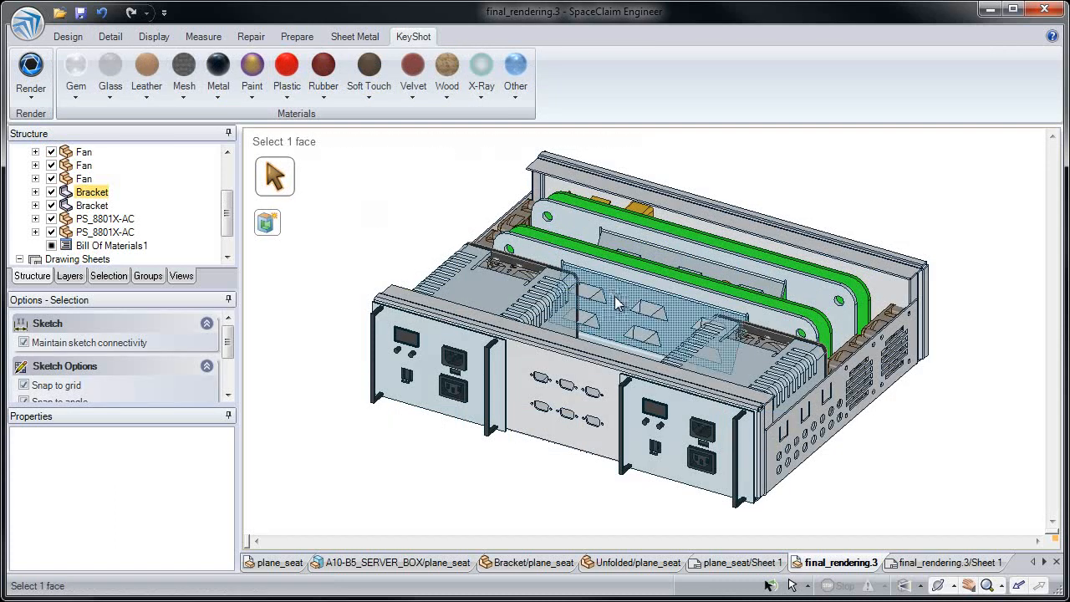
- Assign the Aluminum Vertical metal material to the front bracket body in the final_rendering.3 model
triple_click(636, 318)
left_click(219, 77)
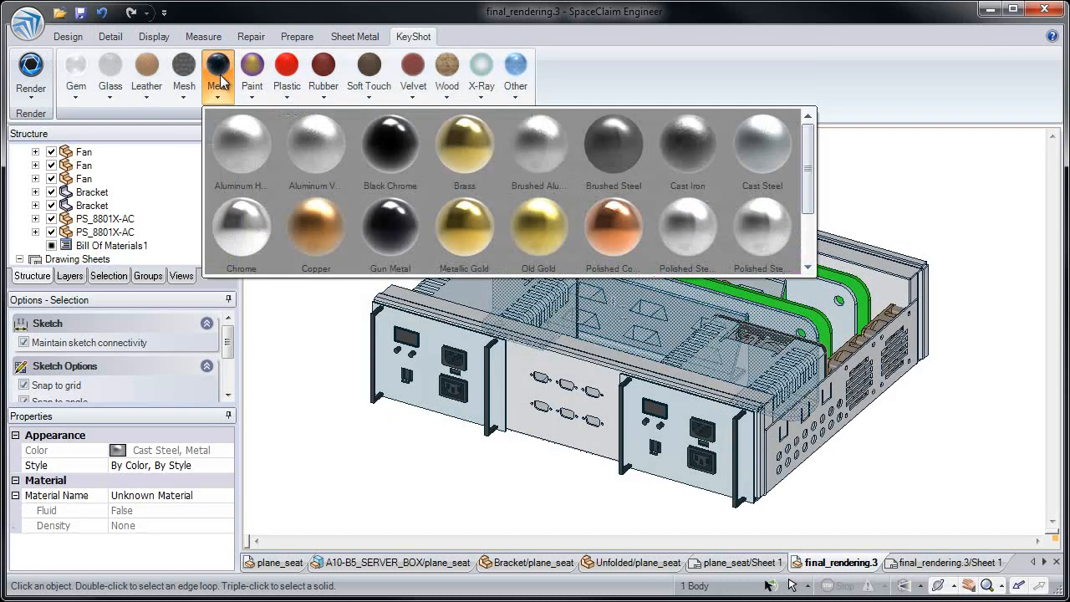
left_click(316, 146)
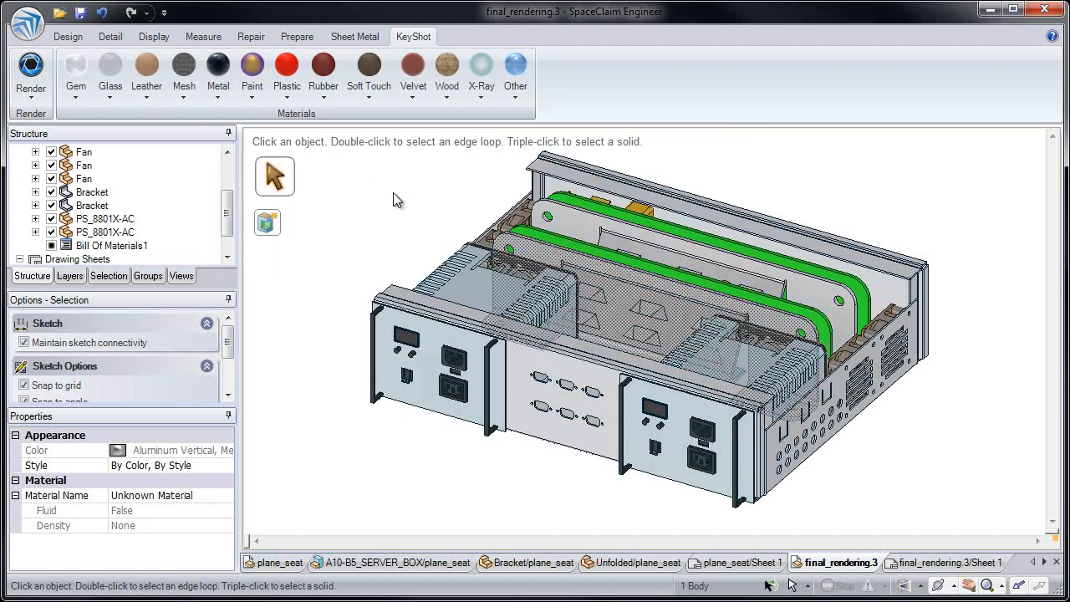
left_click(393, 194)
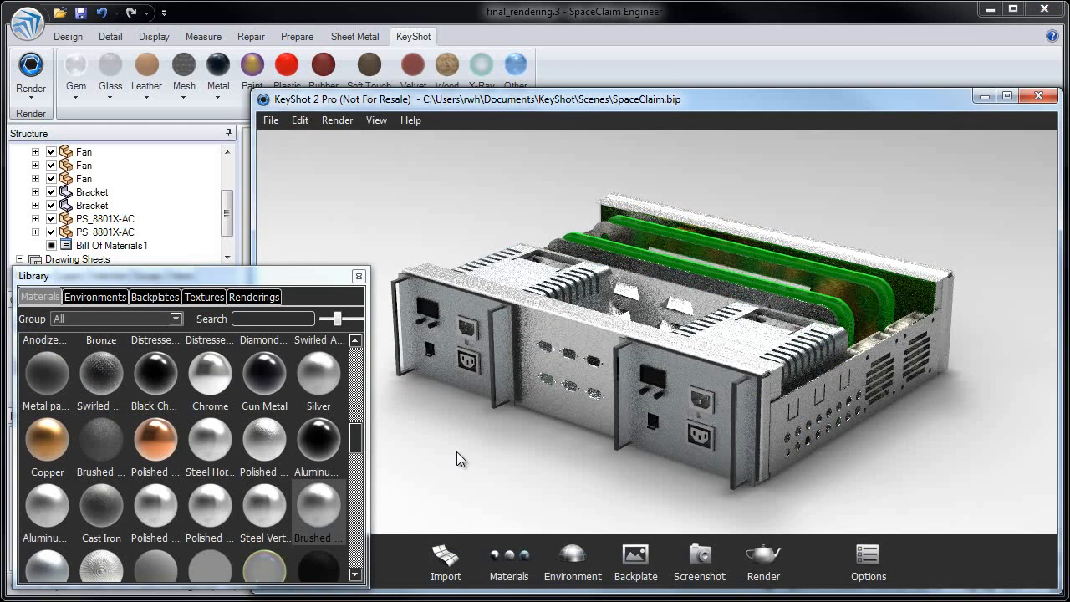
- In the KeyShot scene, try a dark aluminum material on the enclosure and replace it with Silver
left_click_drag(318, 440, 549, 399)
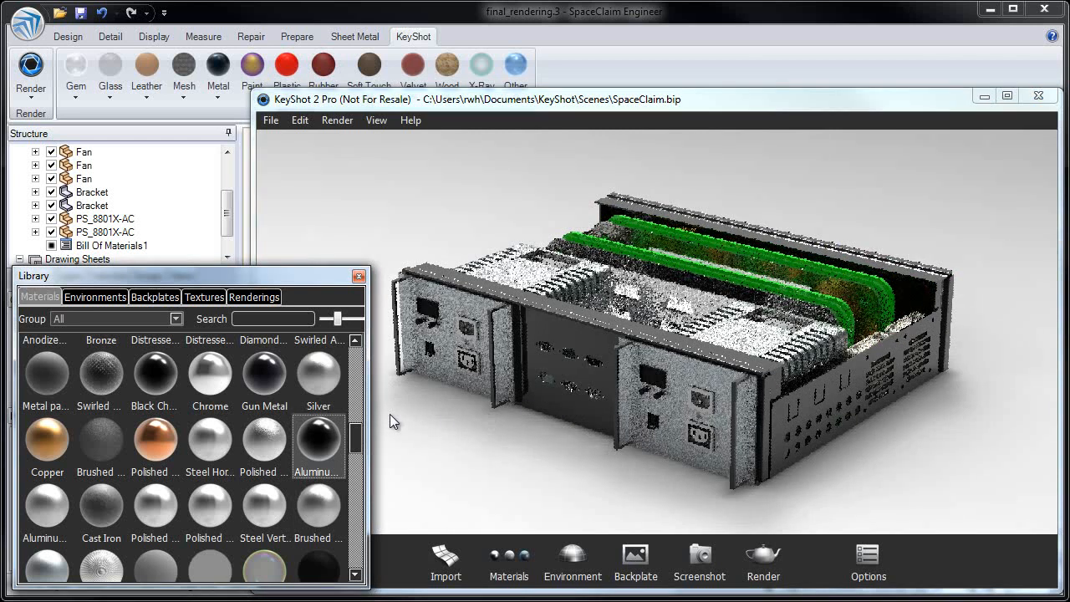
left_click_drag(313, 389, 455, 408)
left_click_drag(551, 403, 551, 402)
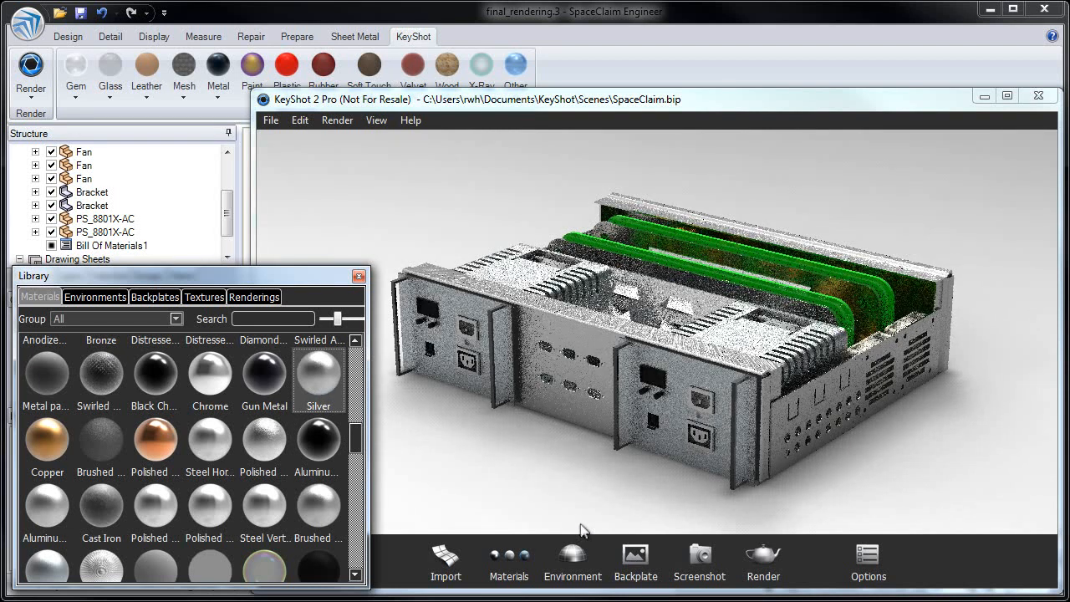
- Apply a lighting environment from the library to the KeyShot scene
left_click(94, 297)
left_click_drag(362, 382, 358, 453)
left_click_drag(188, 485, 472, 476)
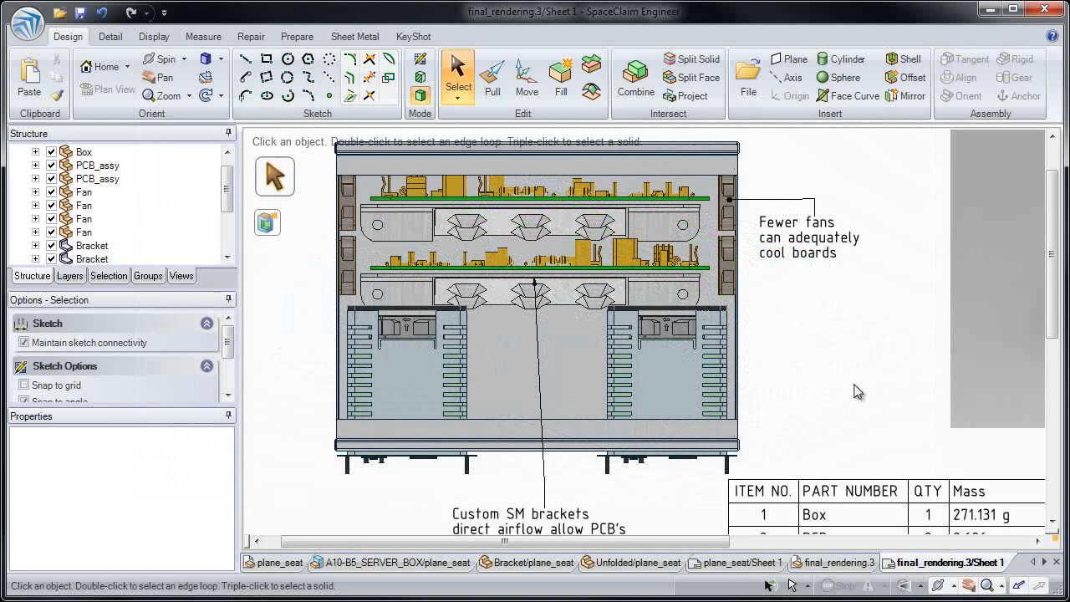
- Examine the final_rendering.3 drawing sheet's notes, bill of materials, front-view dimensions and rendered image, ending with the whole sheet in view
middle_click_drag(854, 401, 880, 352, "shift")
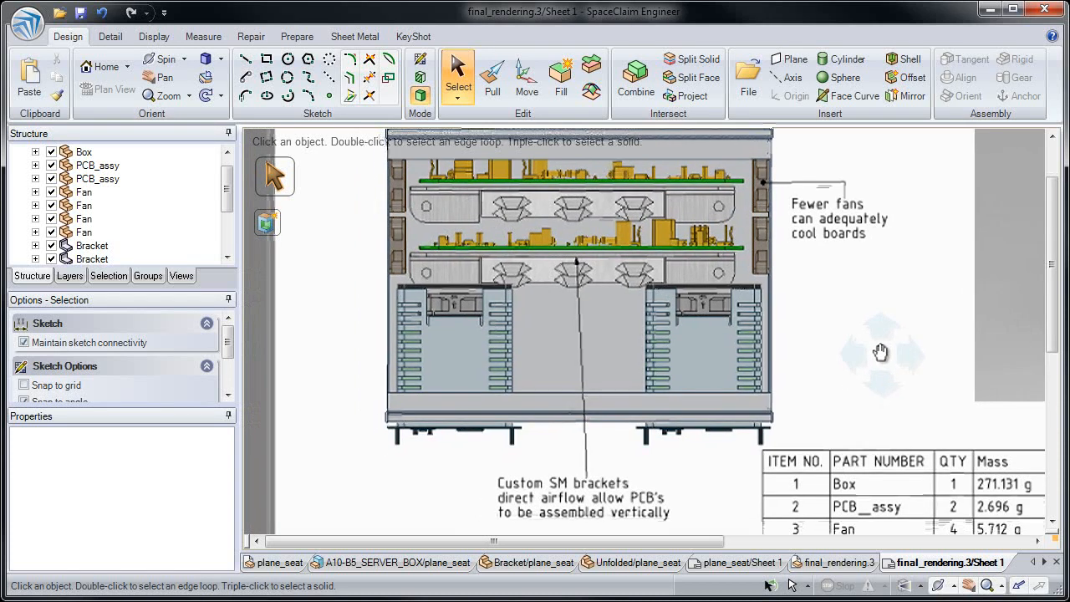
mouse_move(928, 395)
middle_mouse_down("shift")
mouse_move(850, 332)
mouse_move(798, 243)
mouse_move(741, 209)
mouse_move(691, 202)
middle_mouse_up("shift")
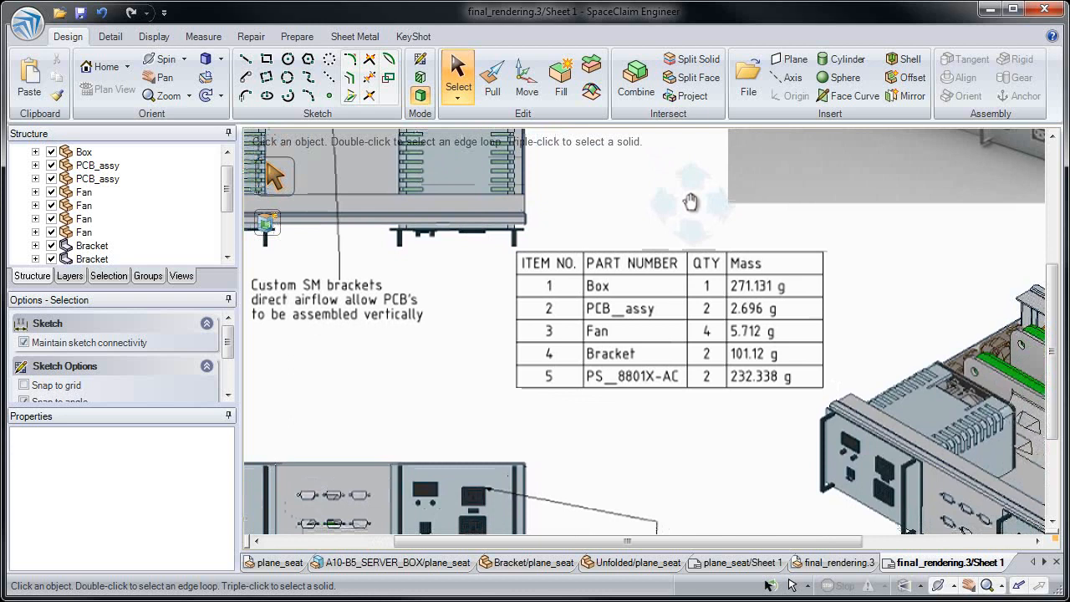
middle_click_drag(467, 358, 683, 251, "shift")
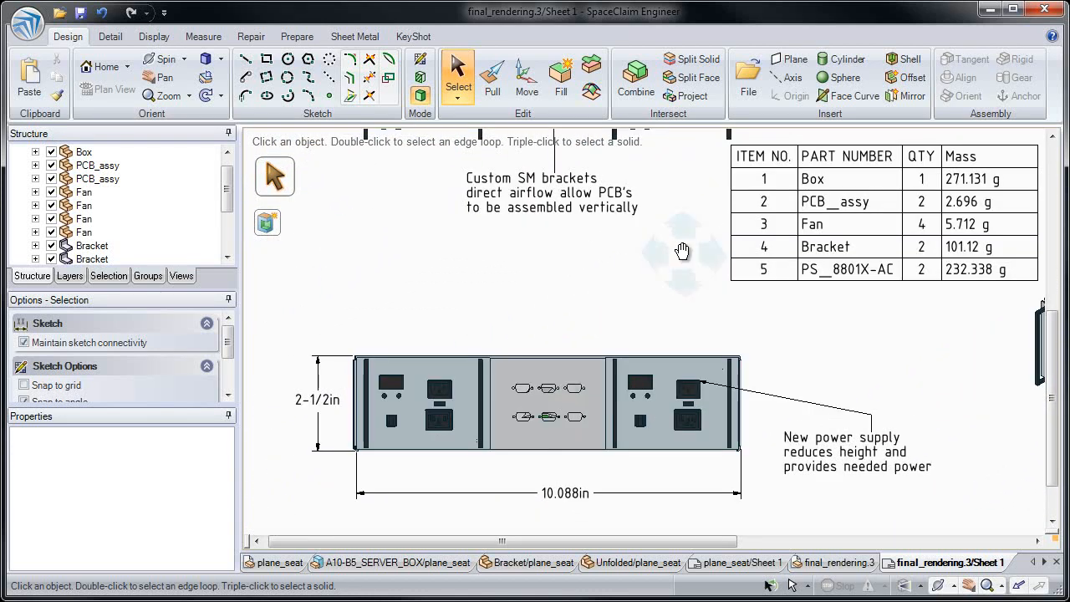
mouse_move(969, 341)
middle_mouse_down("shift")
mouse_move(635, 369)
mouse_move(444, 344)
mouse_move(454, 290)
mouse_move(454, 398)
mouse_move(429, 601)
middle_mouse_up("shift")
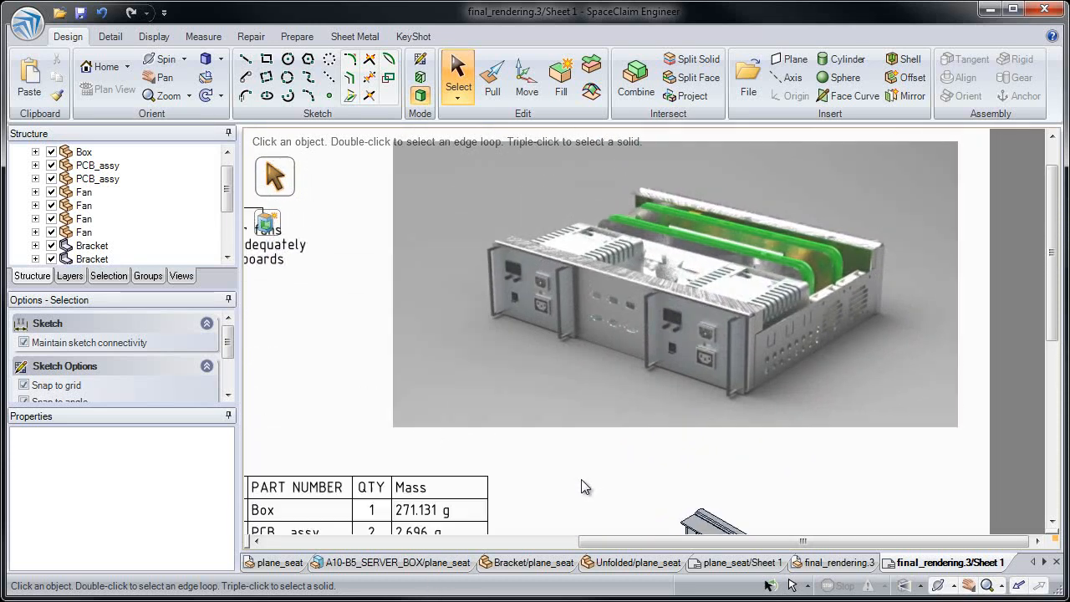
key("z")
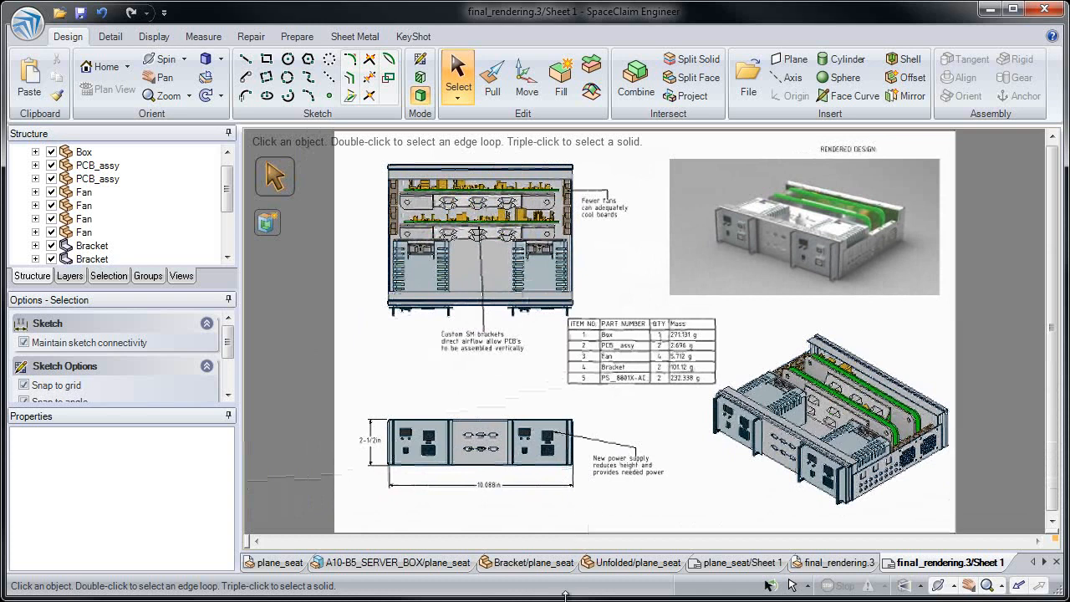